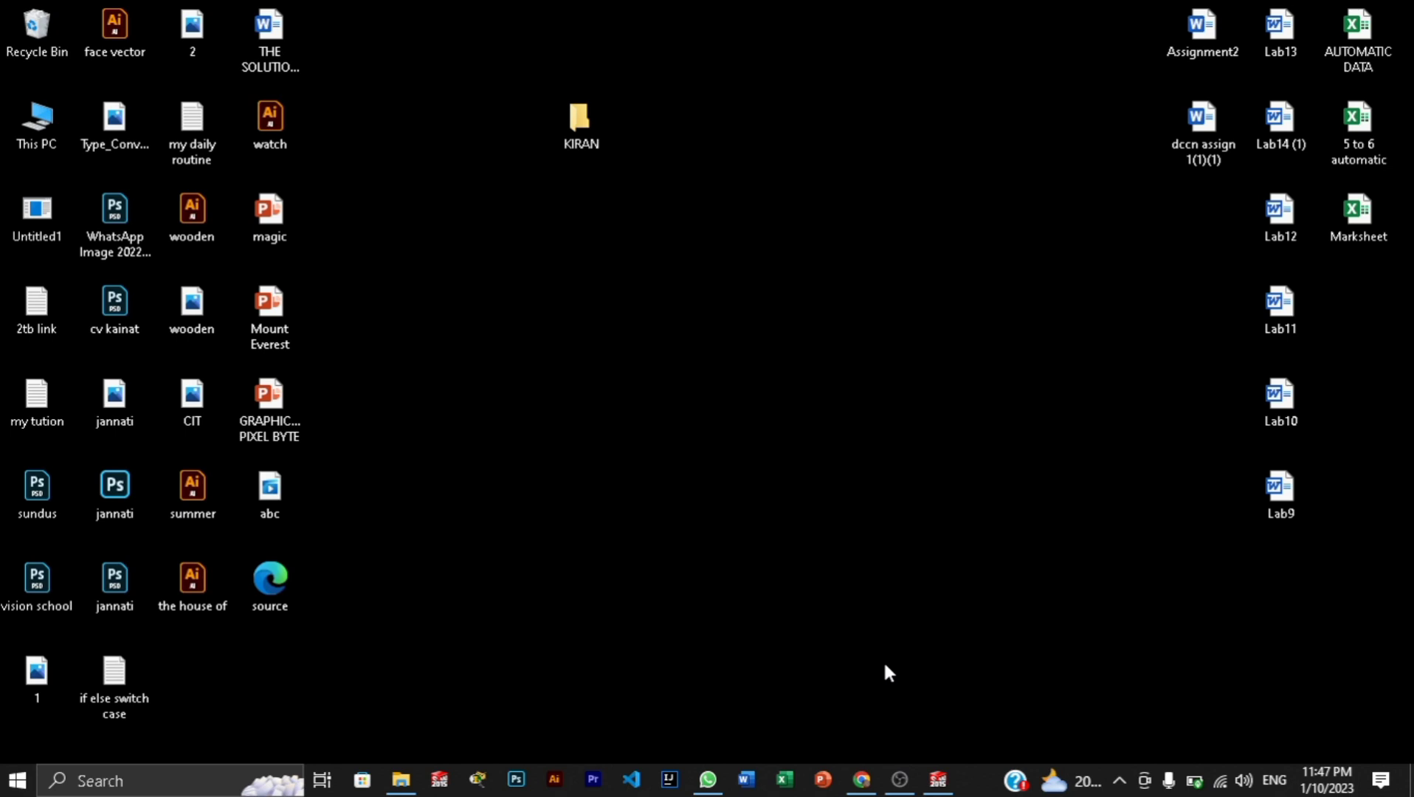
- Switch to SOLIDWORKS and create a new document from the Part template
left_click(939, 779)
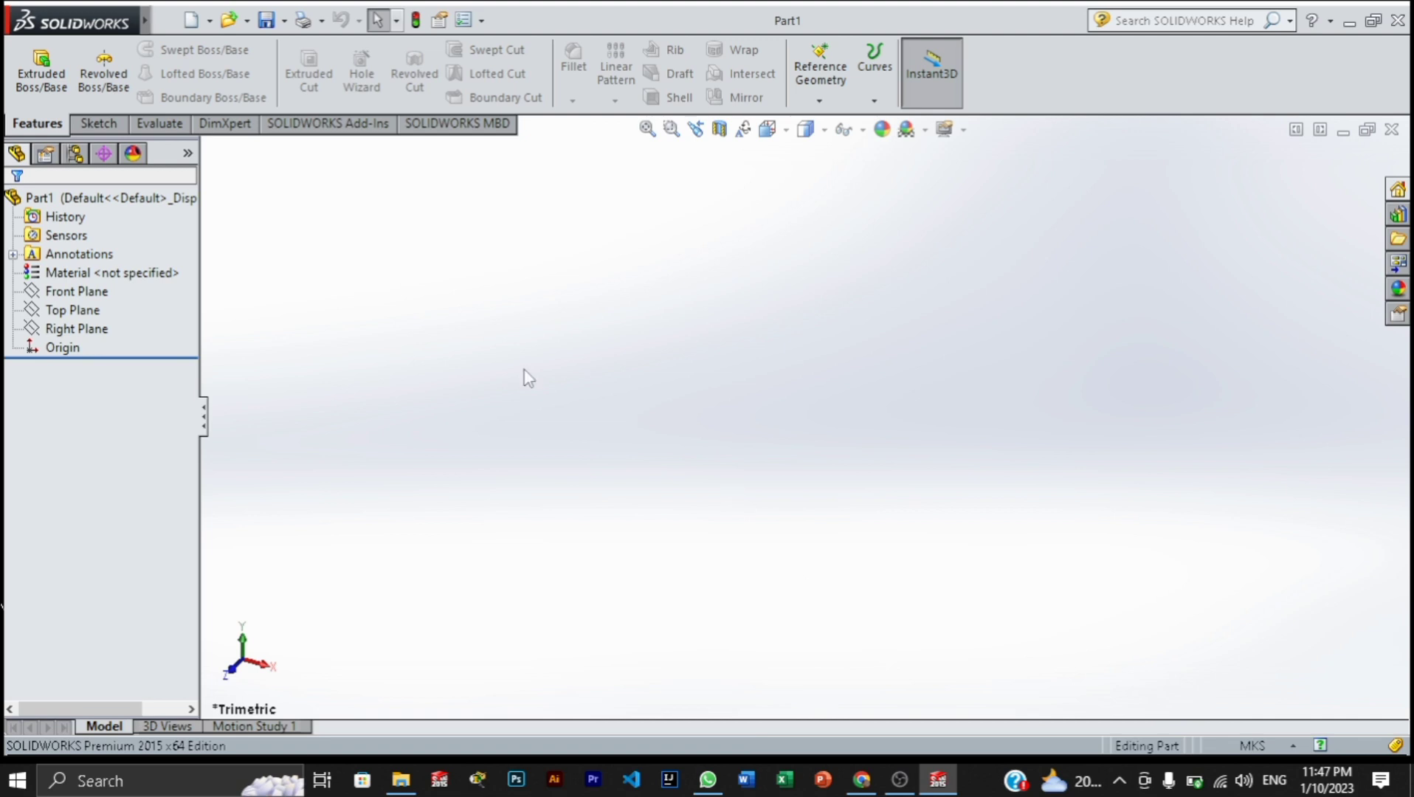
left_click(210, 22)
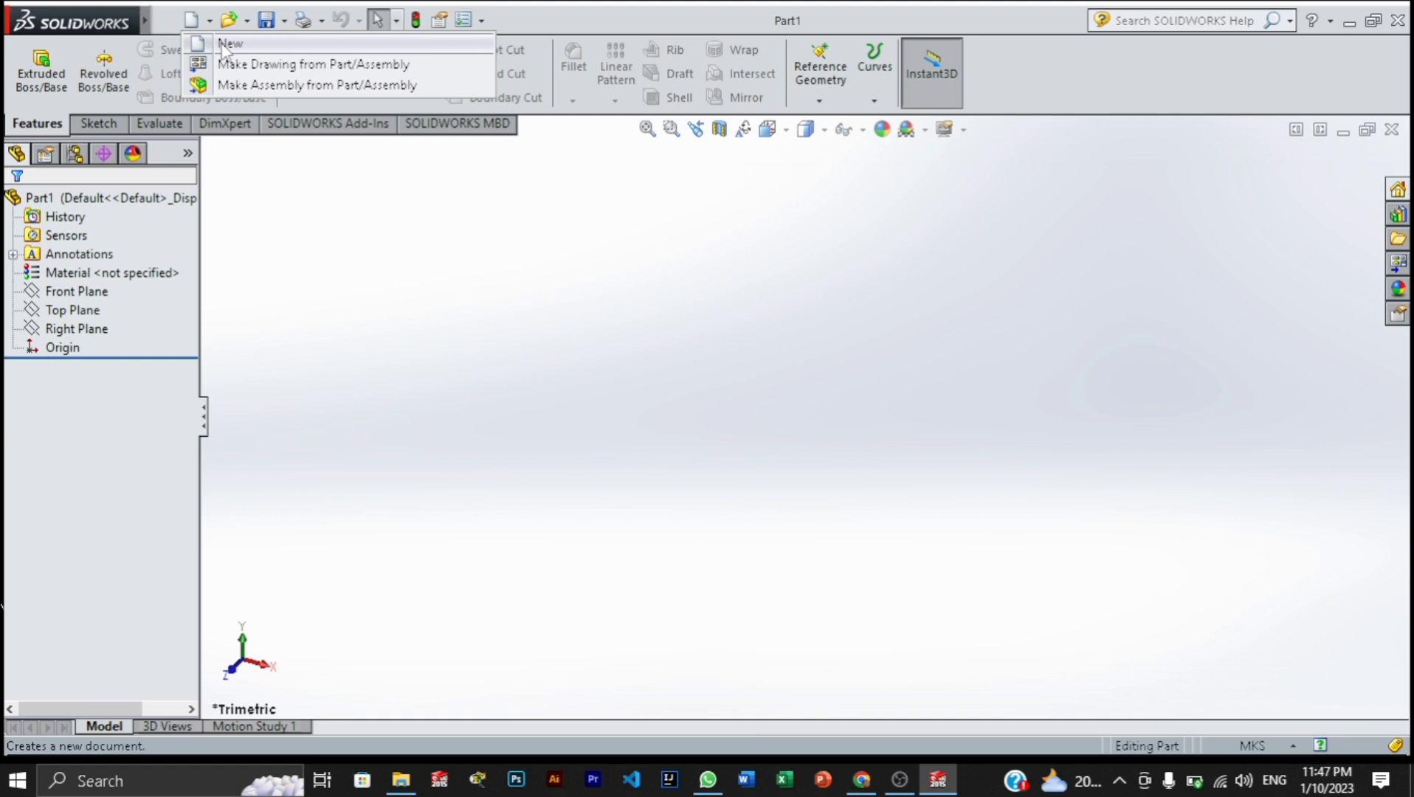
left_click(226, 46)
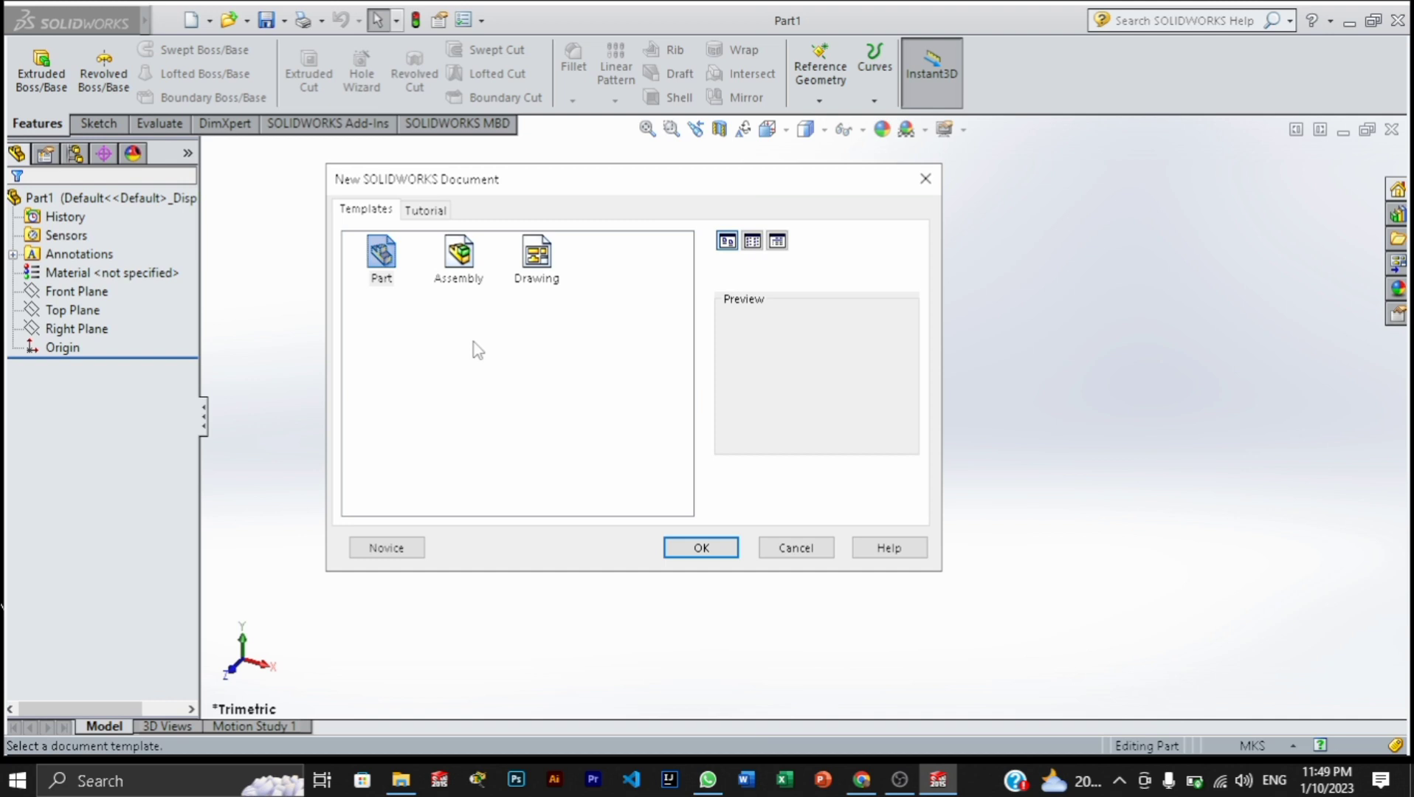
left_click(385, 255)
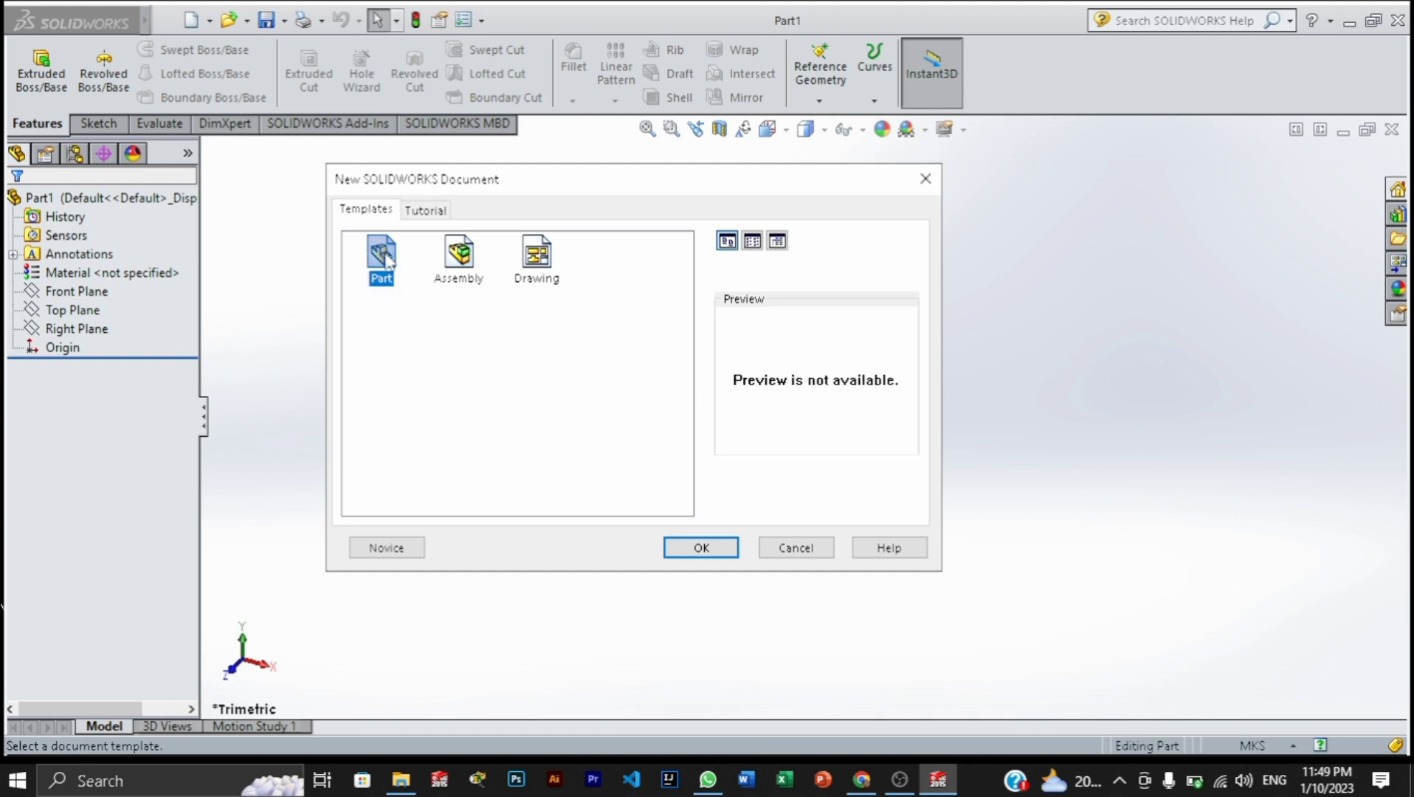
left_click(701, 549)
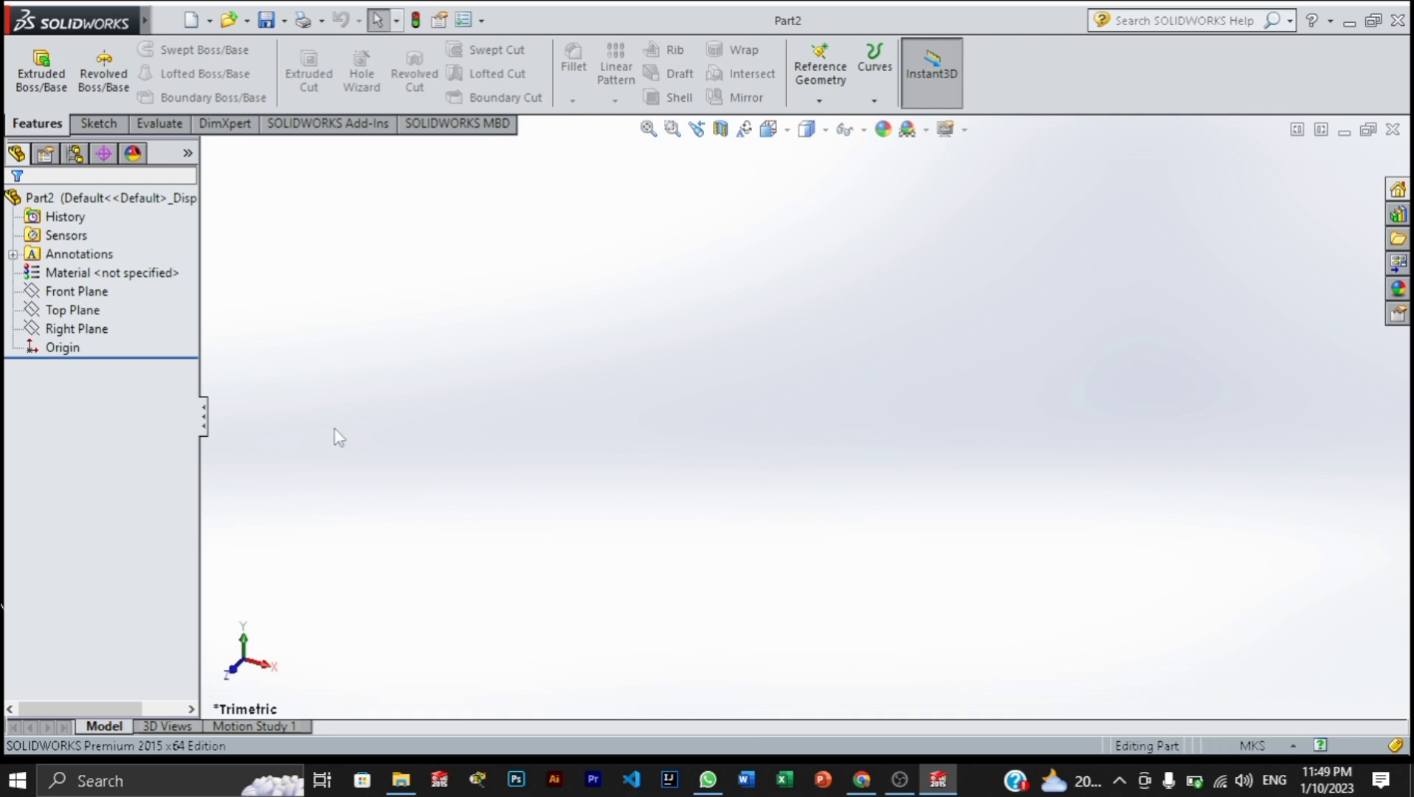
- Select the Front Plane and orient the view normal to it
left_click(81, 292)
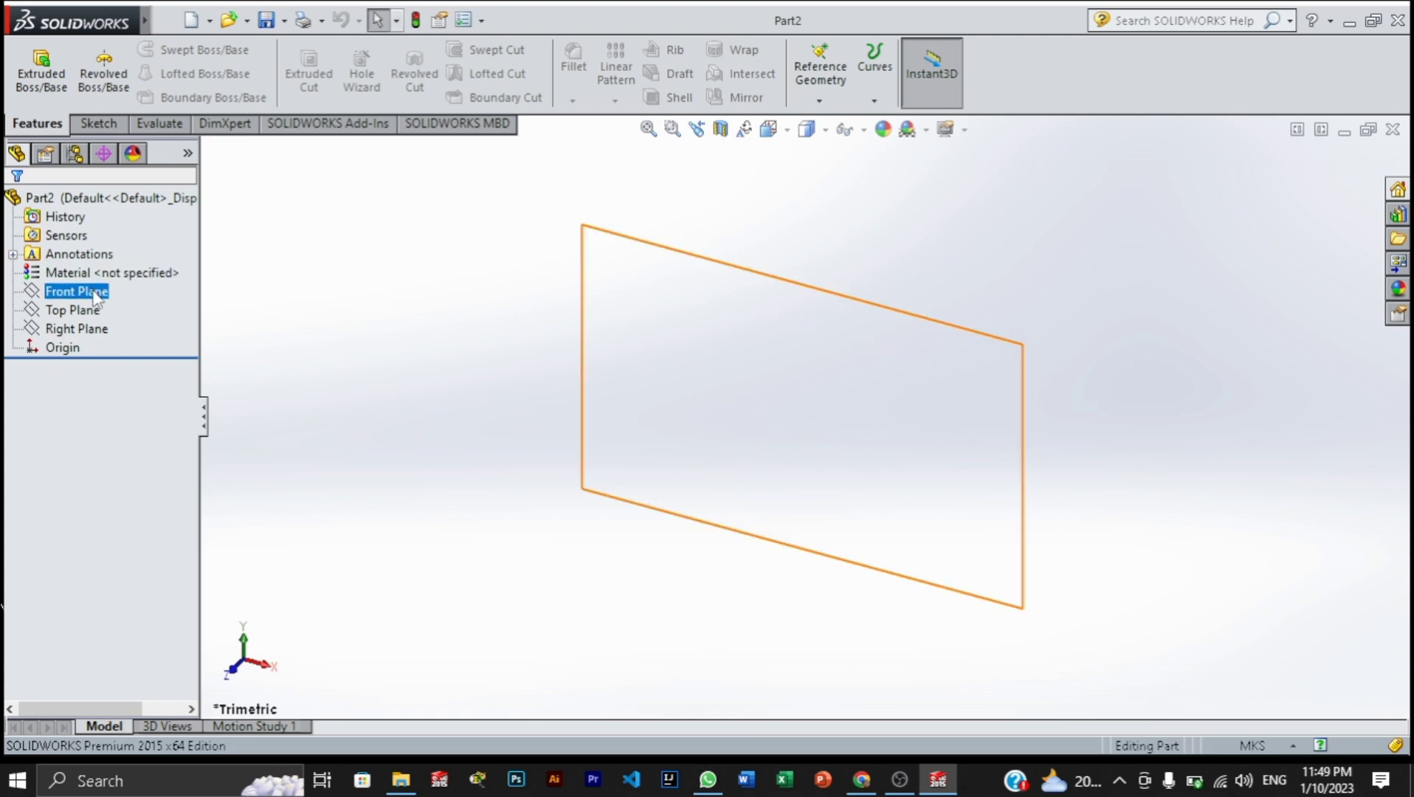
left_click(94, 311)
left_click(94, 329)
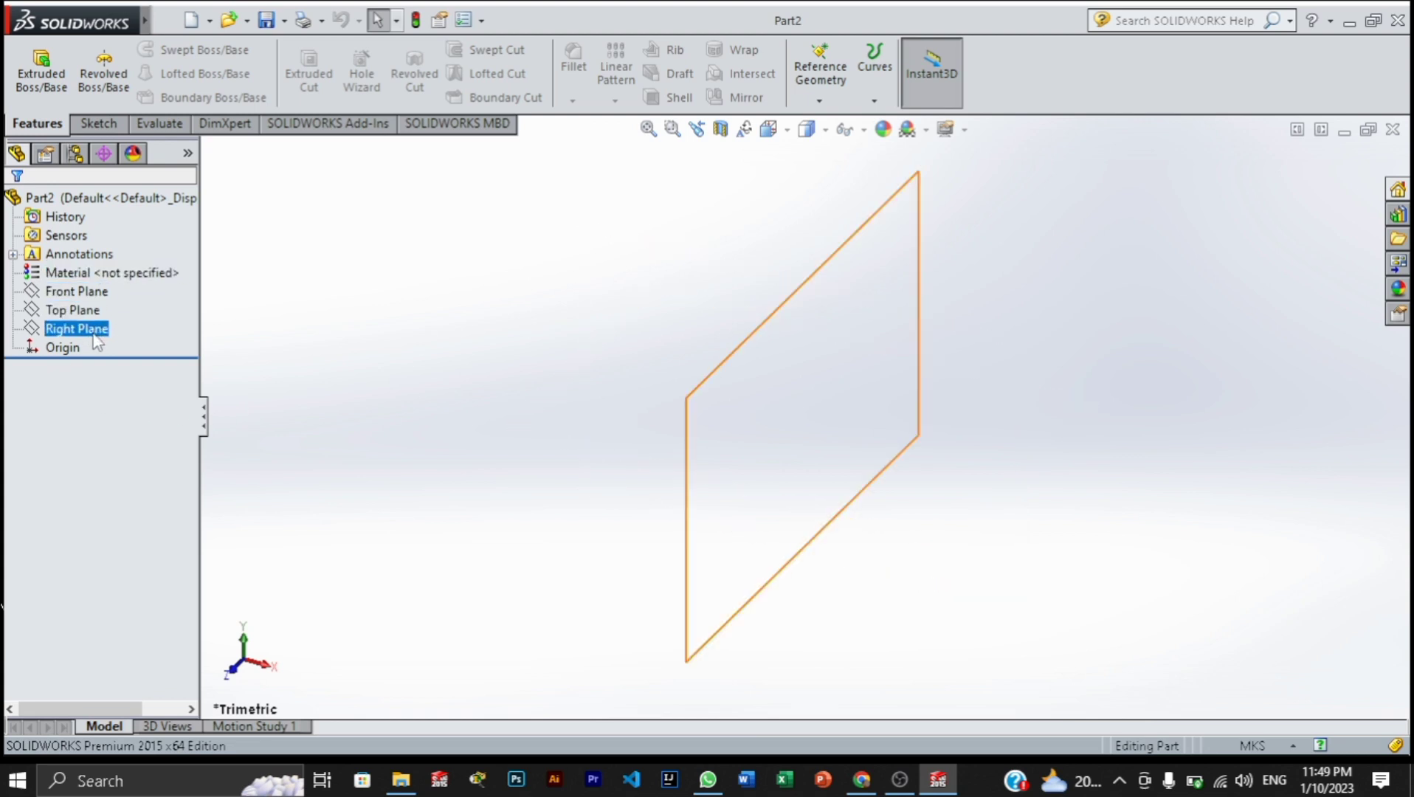
left_click(93, 311)
left_click(95, 293)
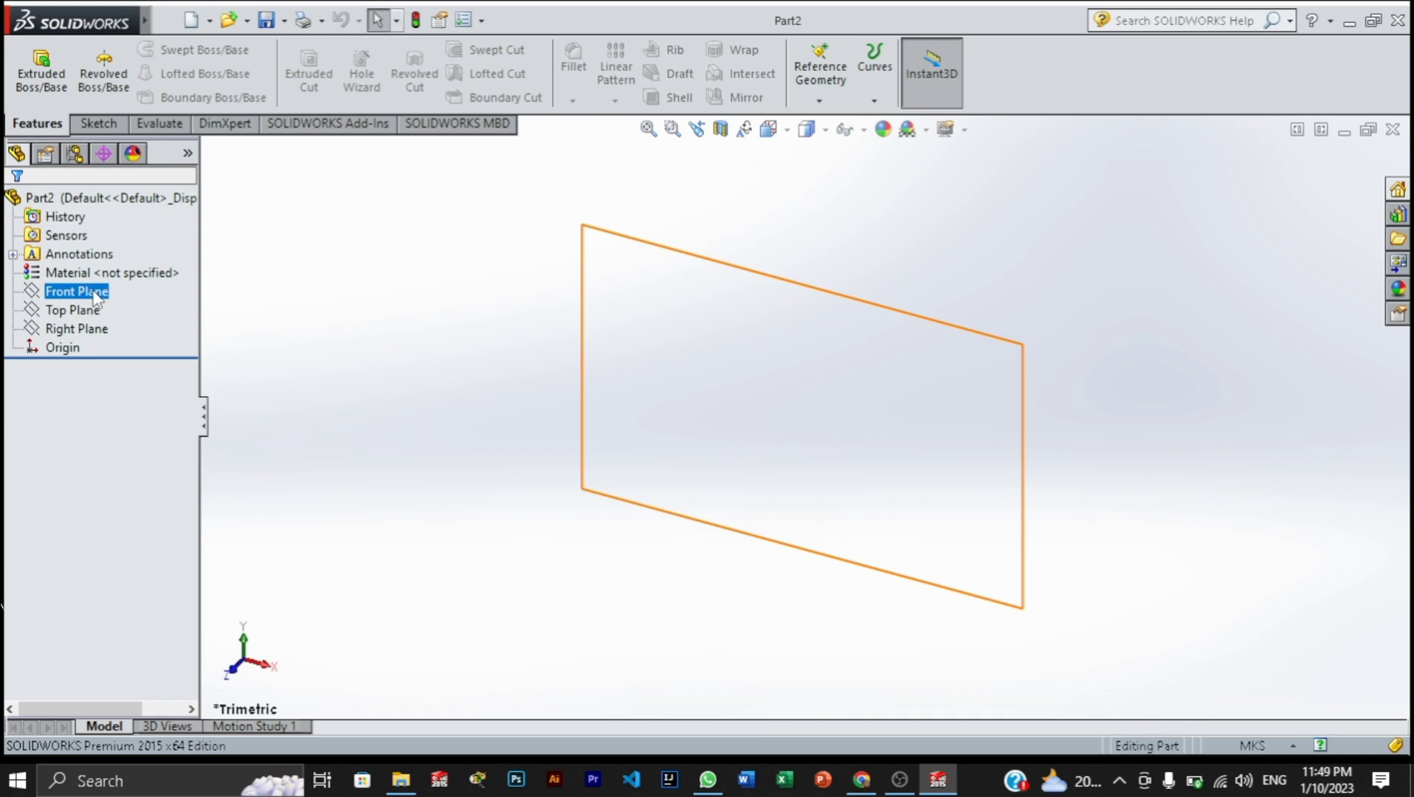
left_click(95, 296)
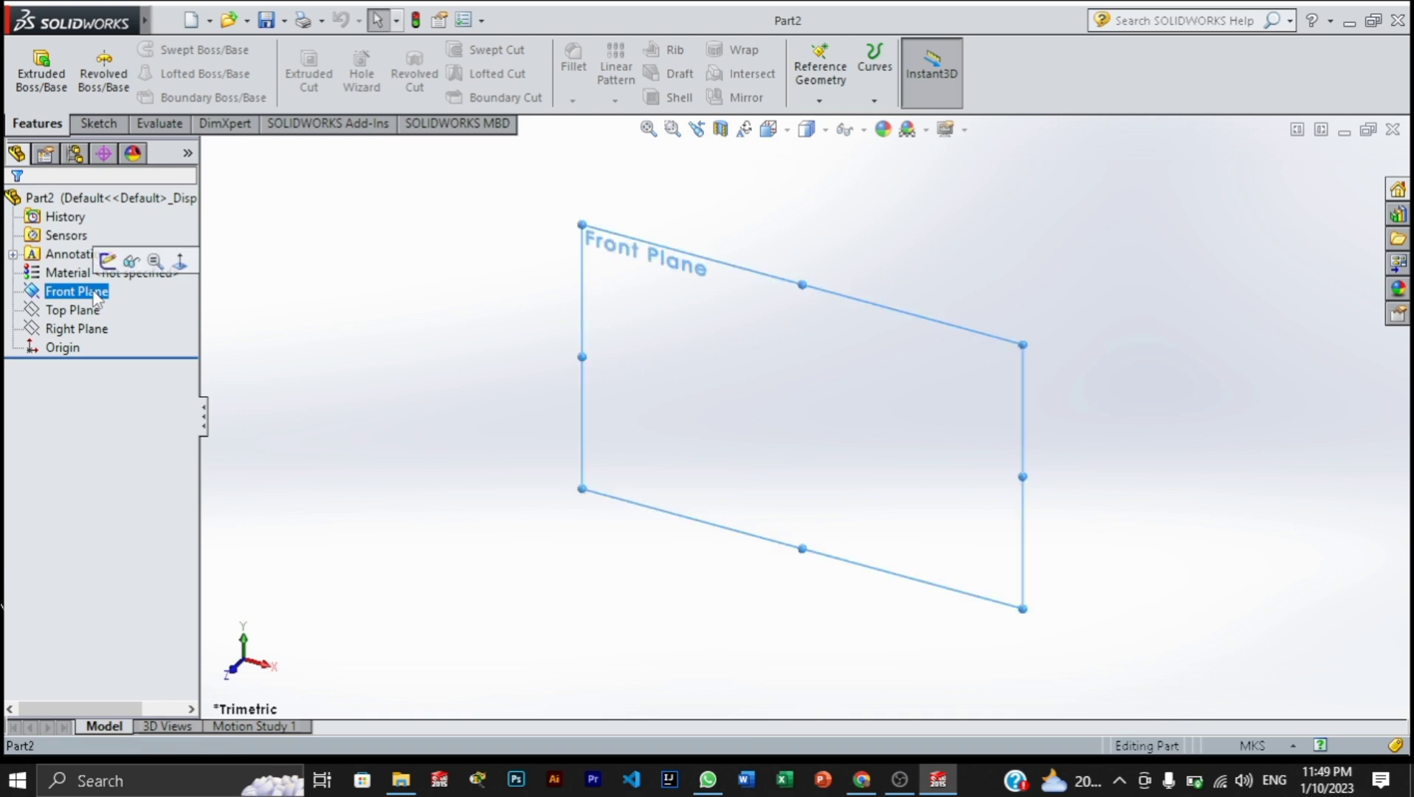
left_click(179, 268)
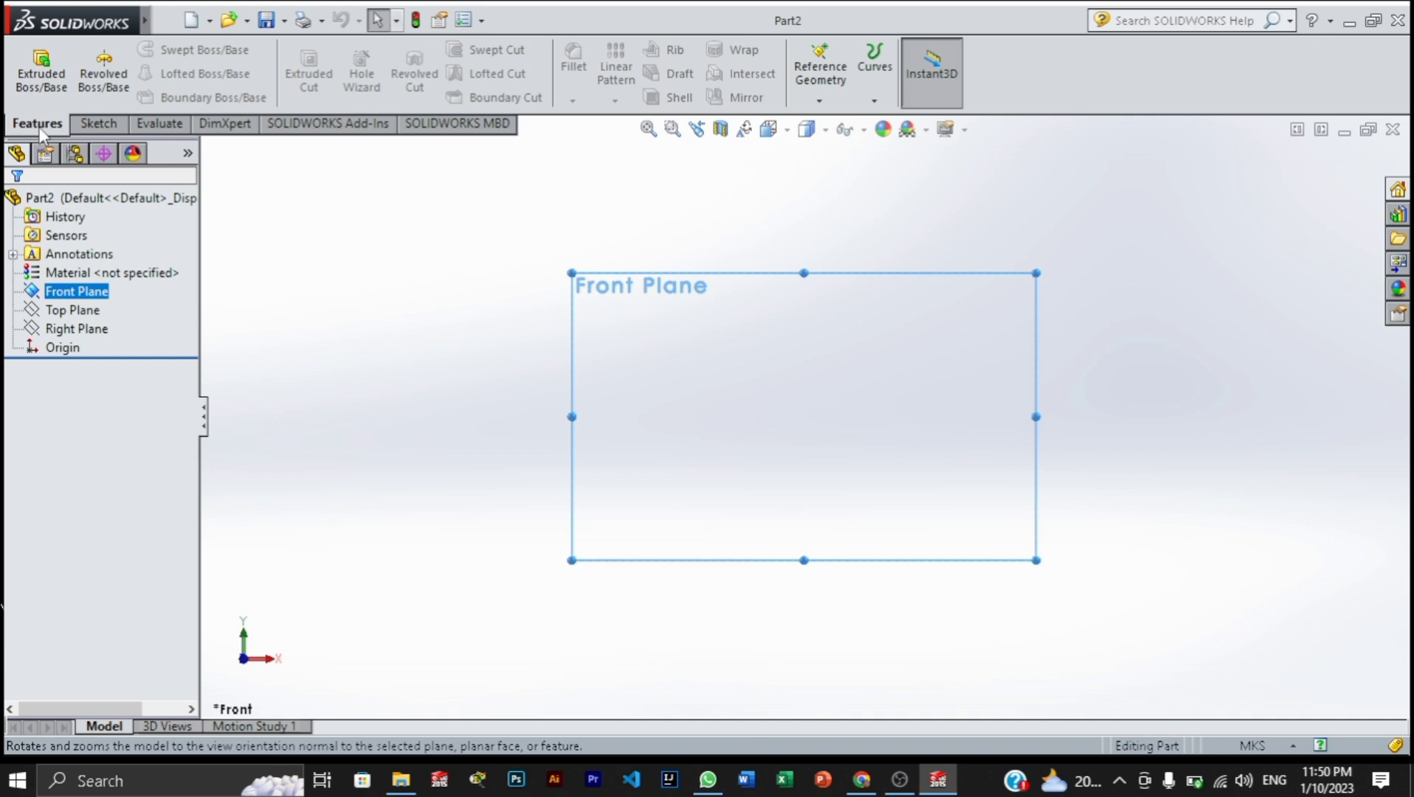
- Start a line profile on the Front Plane: from the origin about 0.02 m up, about 0.04 m horizontally outward, and a short downward slope
left_click(102, 126)
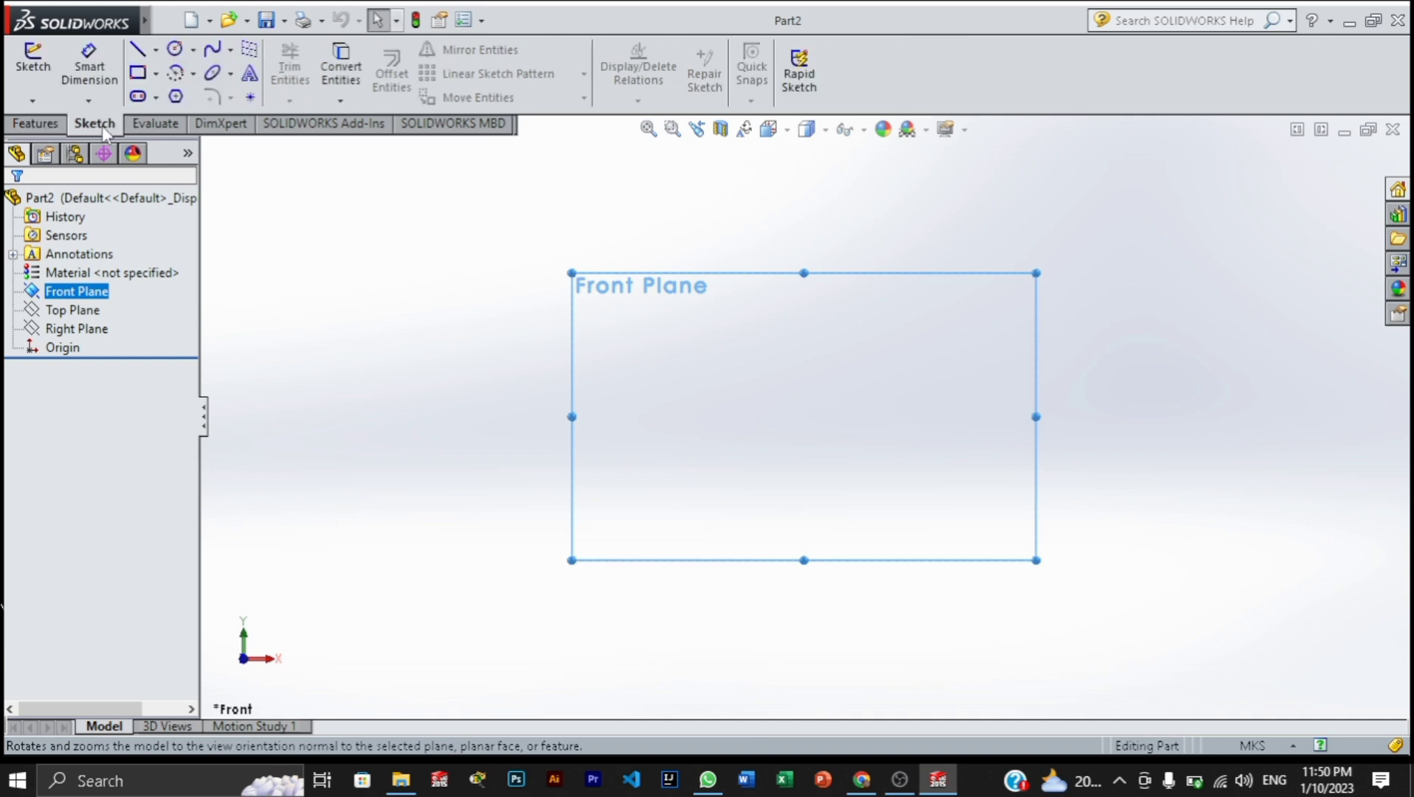
left_click(156, 51)
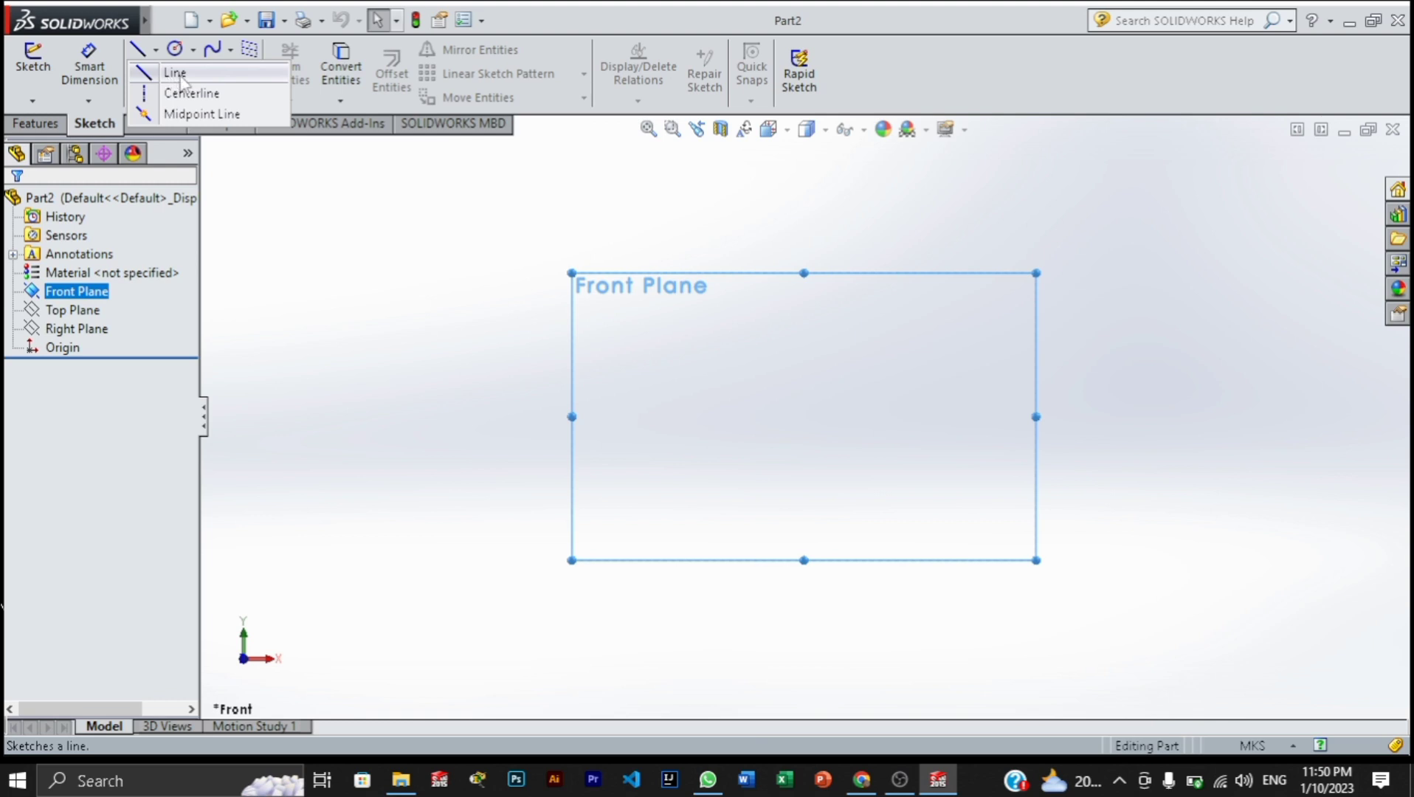
left_click(174, 74)
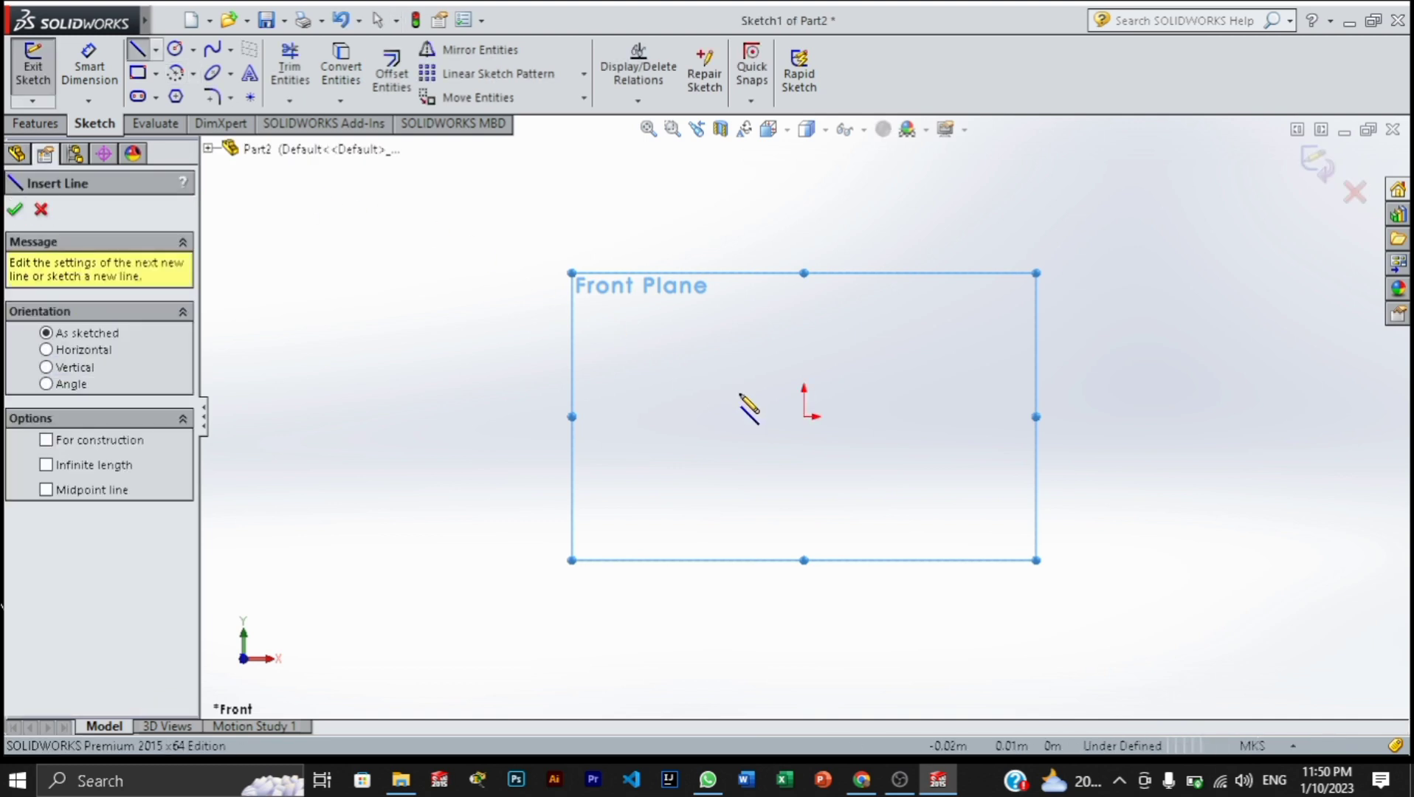
left_click(805, 417)
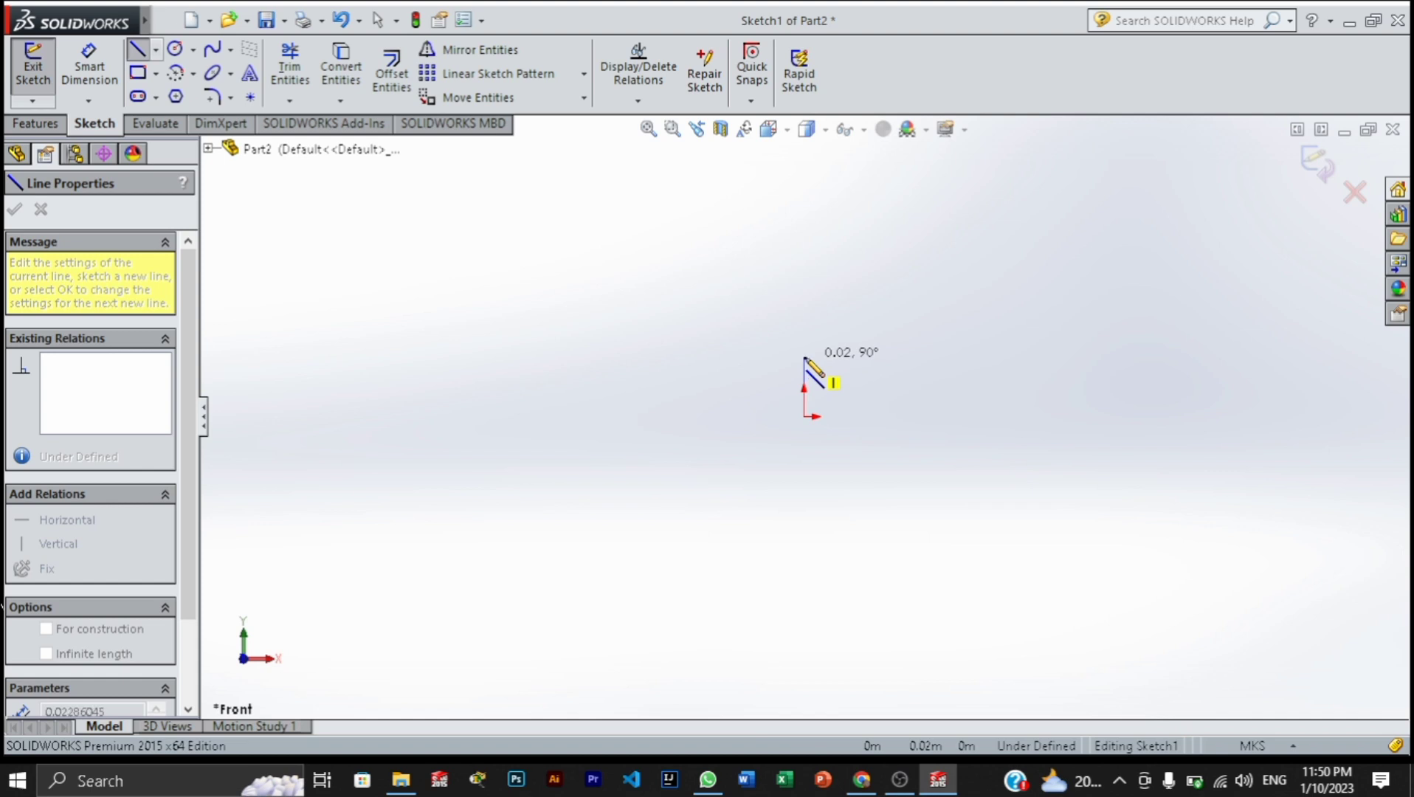
left_click(805, 358)
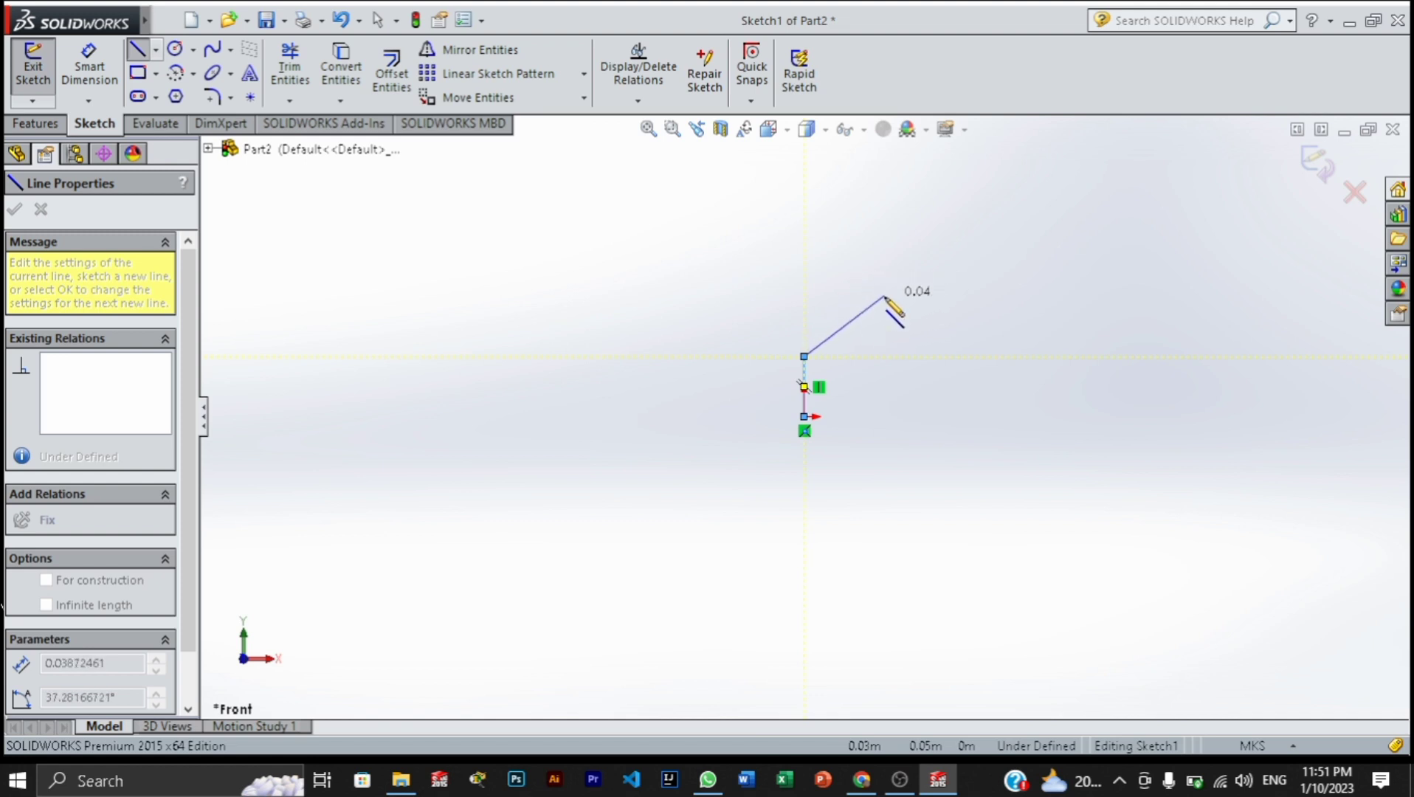
left_click(910, 357)
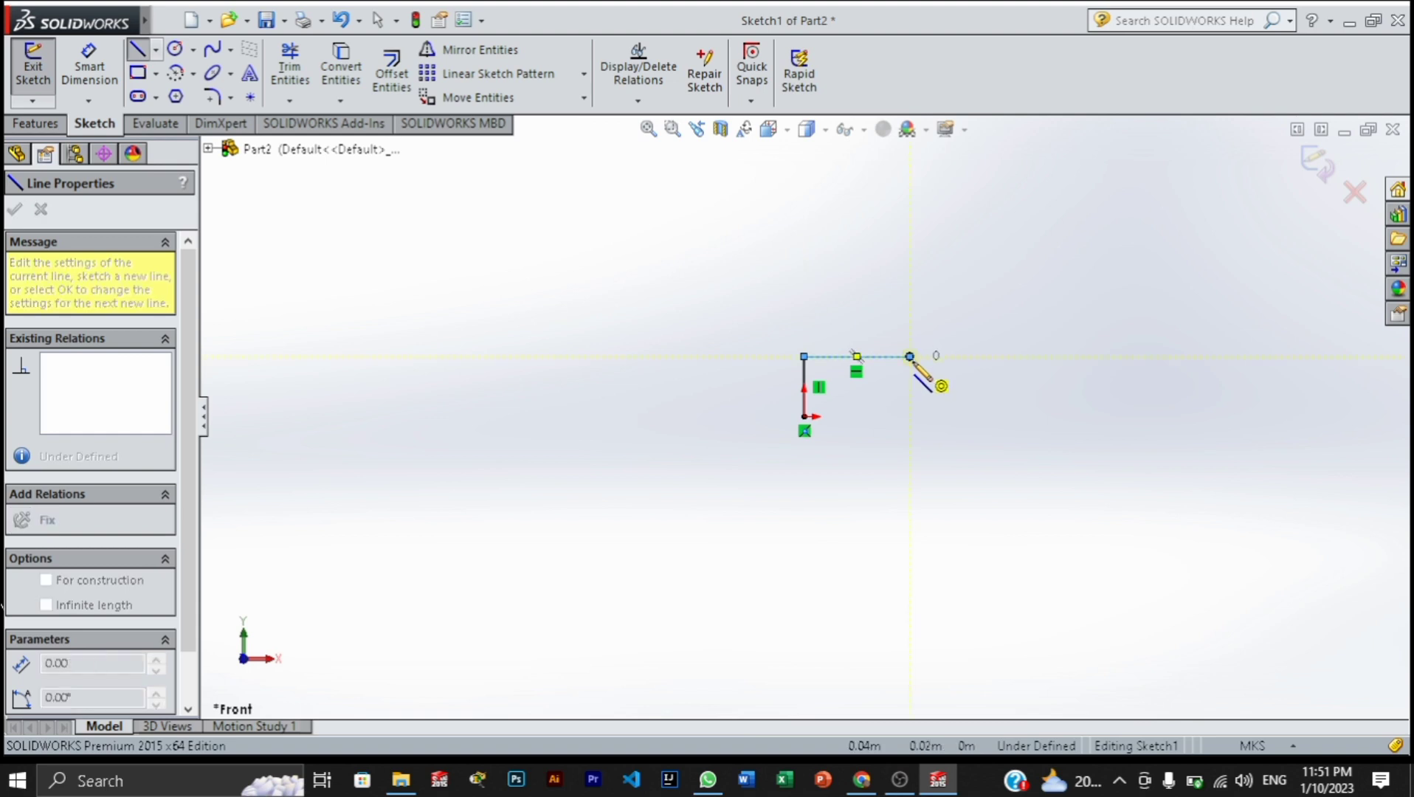
left_click(922, 368)
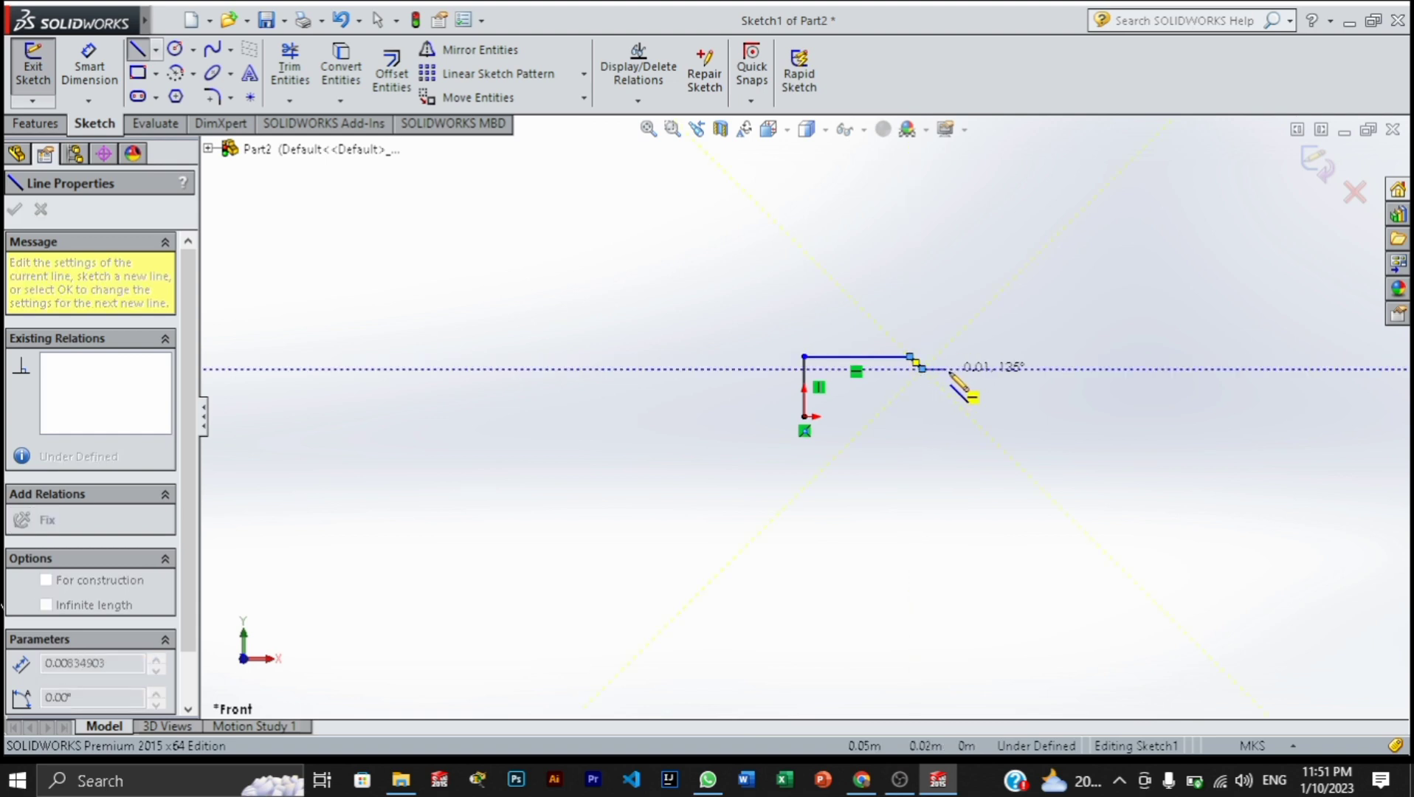
- Continue the profile with three horizontal steps linked by short 315° slopes, taper it to the origin's level, and close it with a line about 0.17 m long
left_click(1015, 386)
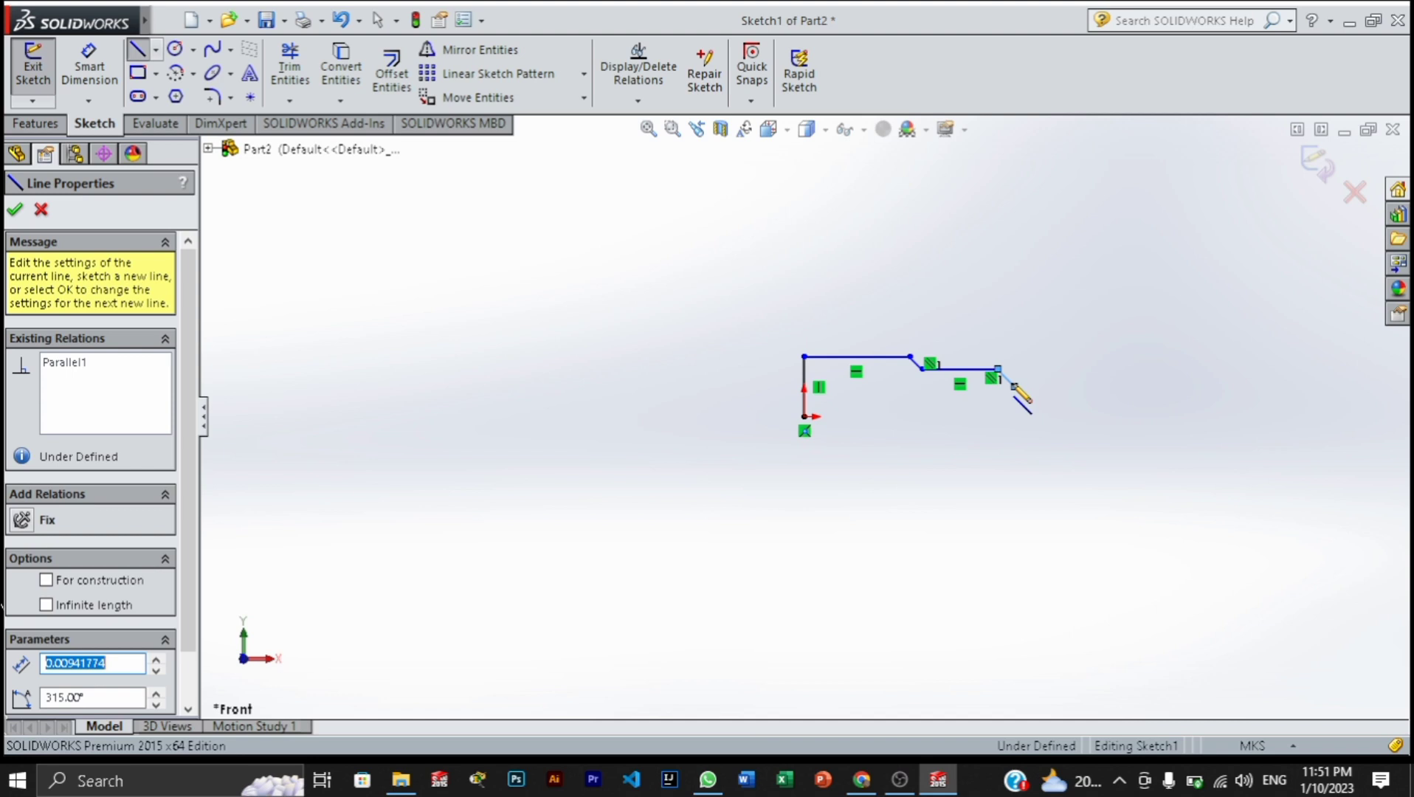
left_click(1100, 386)
left_click(1111, 397)
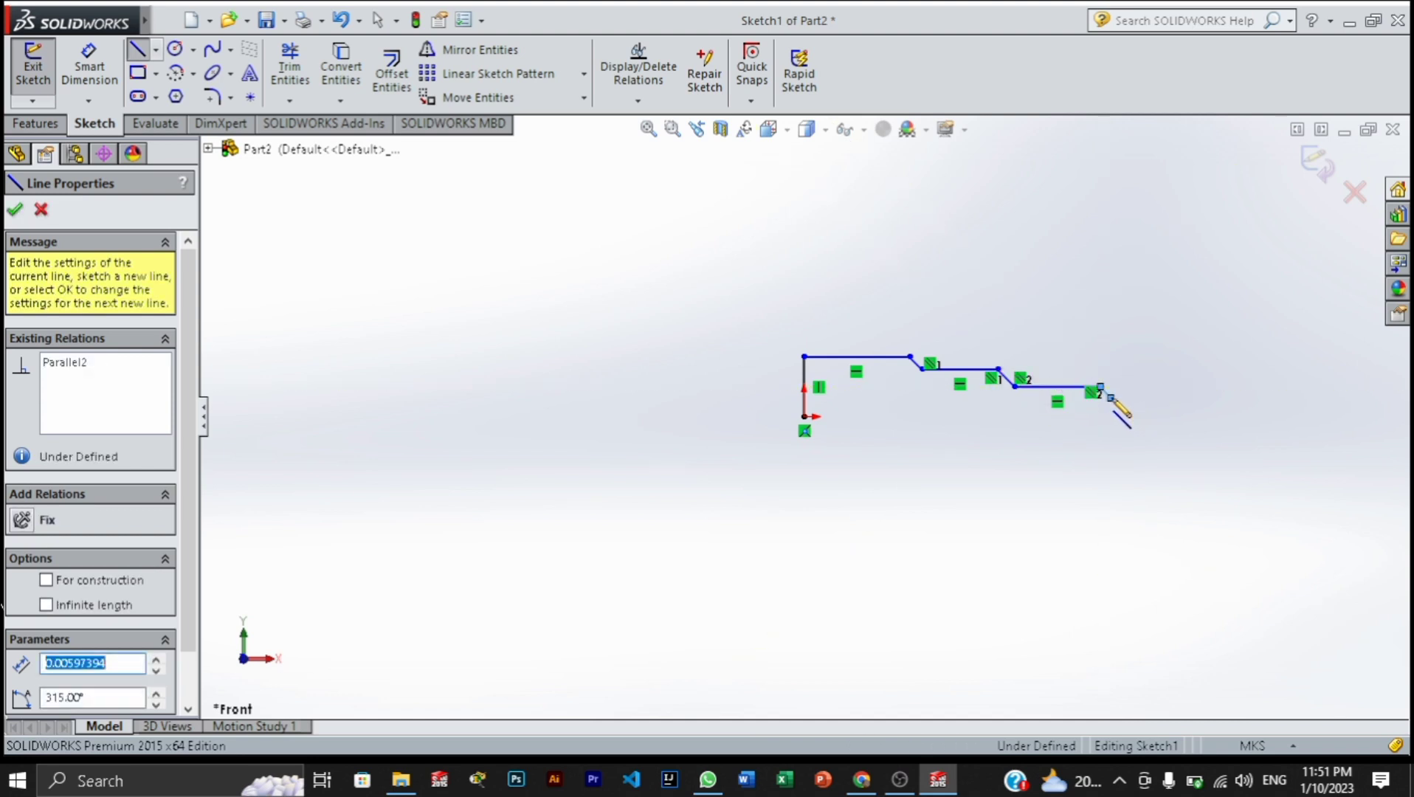
left_click(1174, 398)
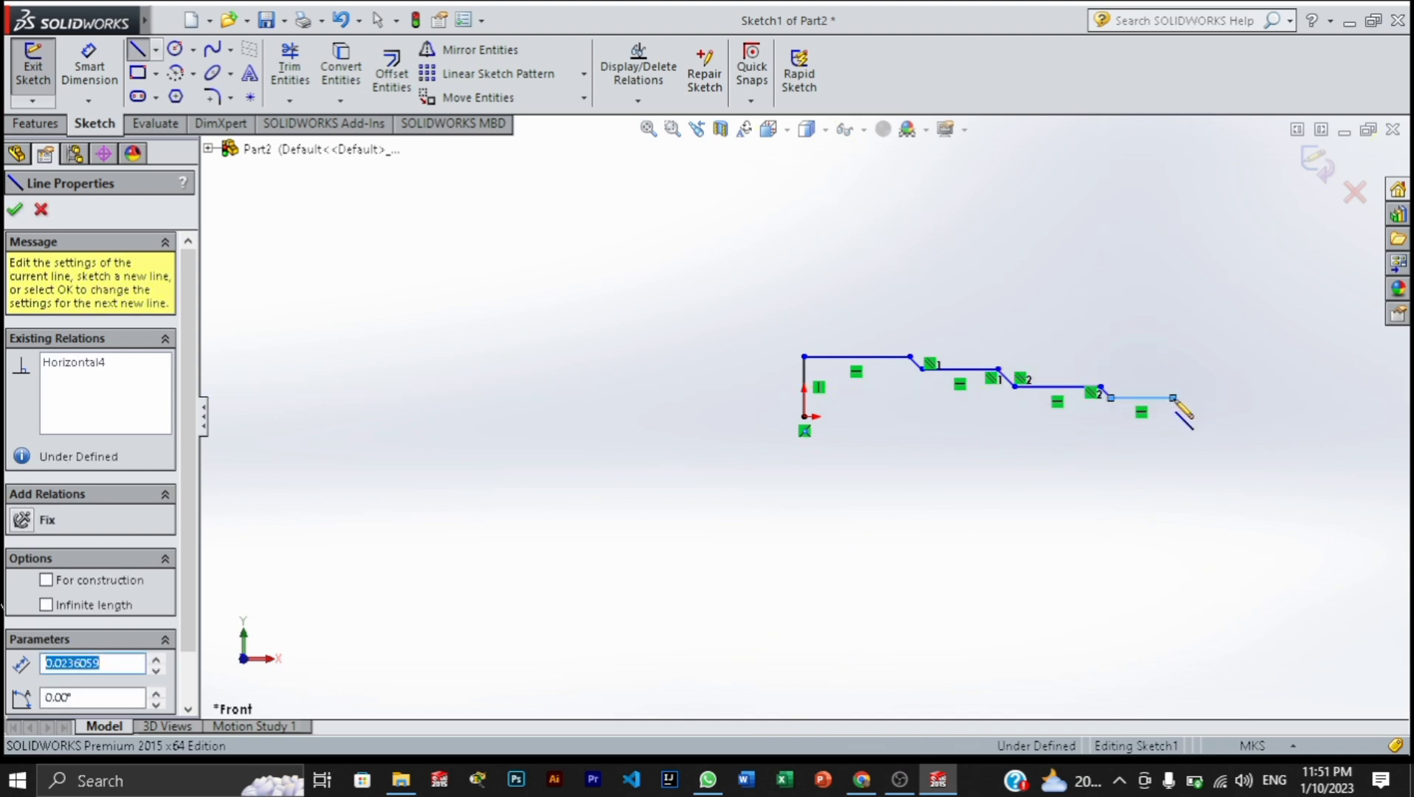
left_click(1238, 417)
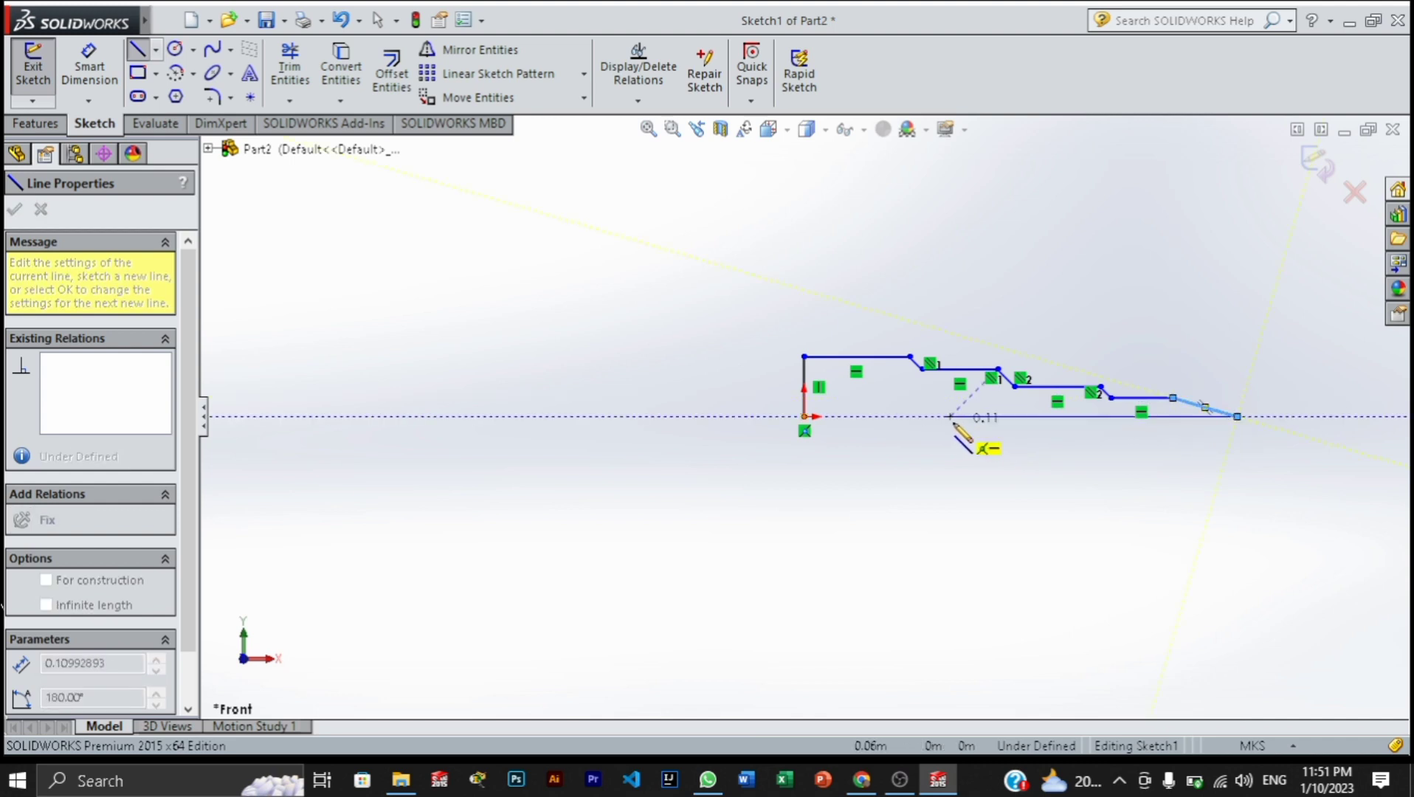
left_click(805, 416)
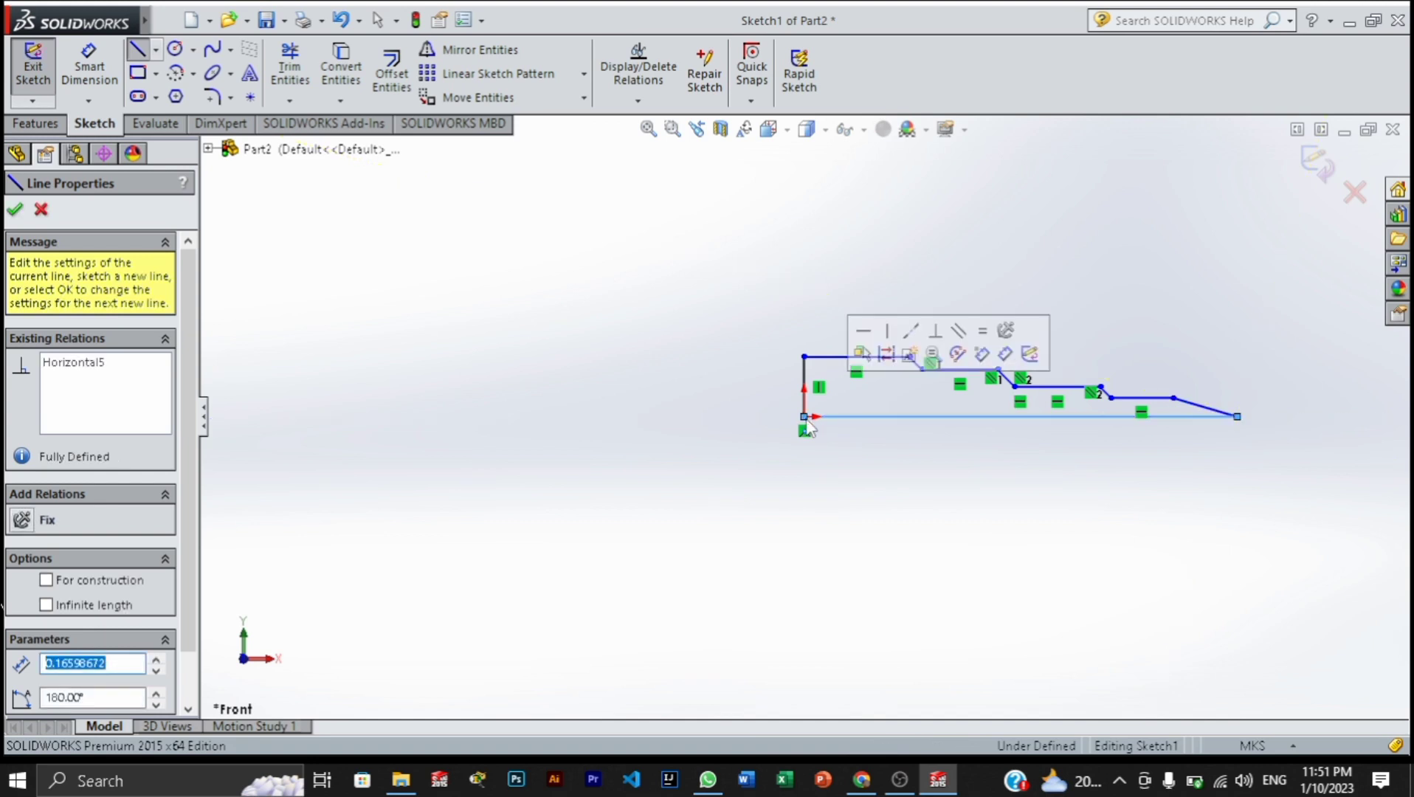
right_click(809, 427)
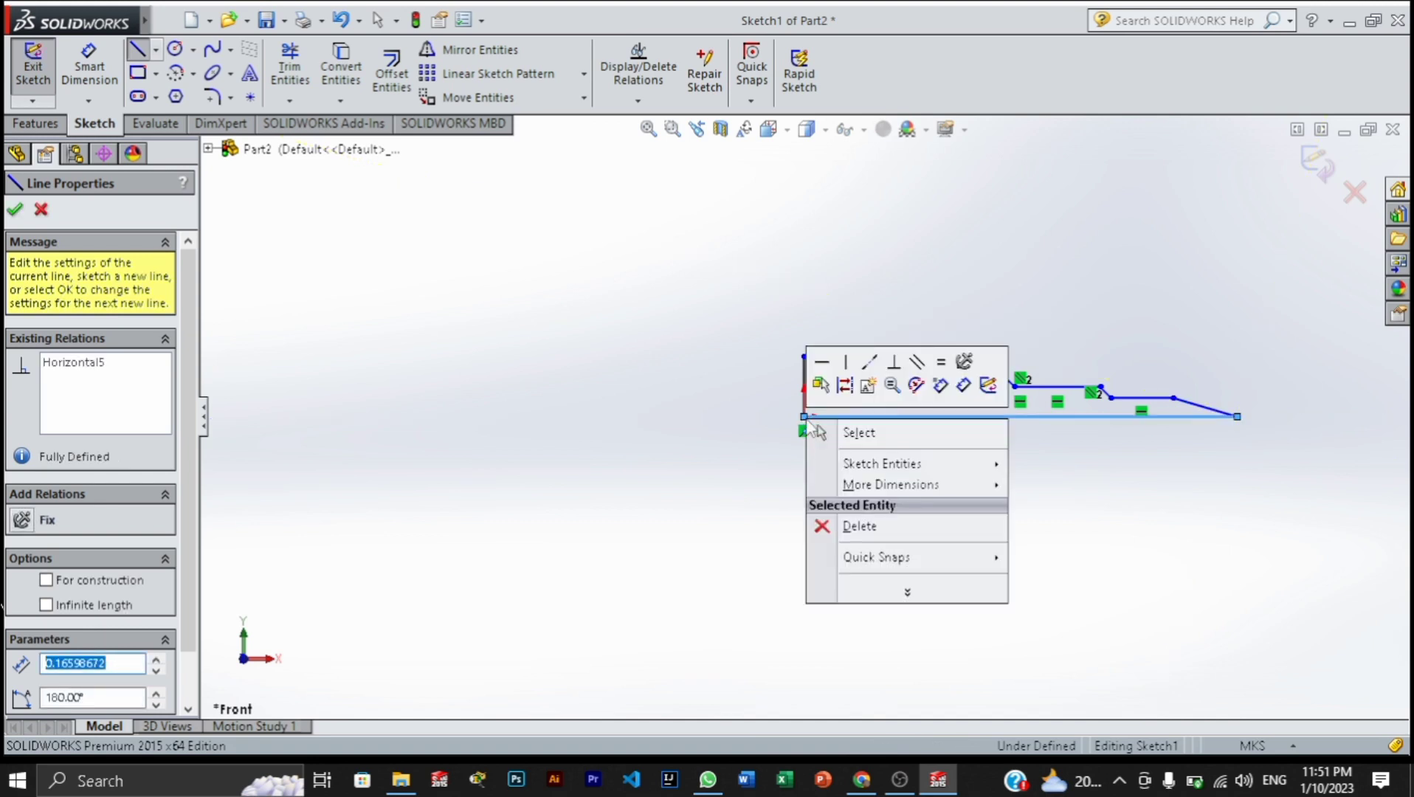
left_click(857, 433)
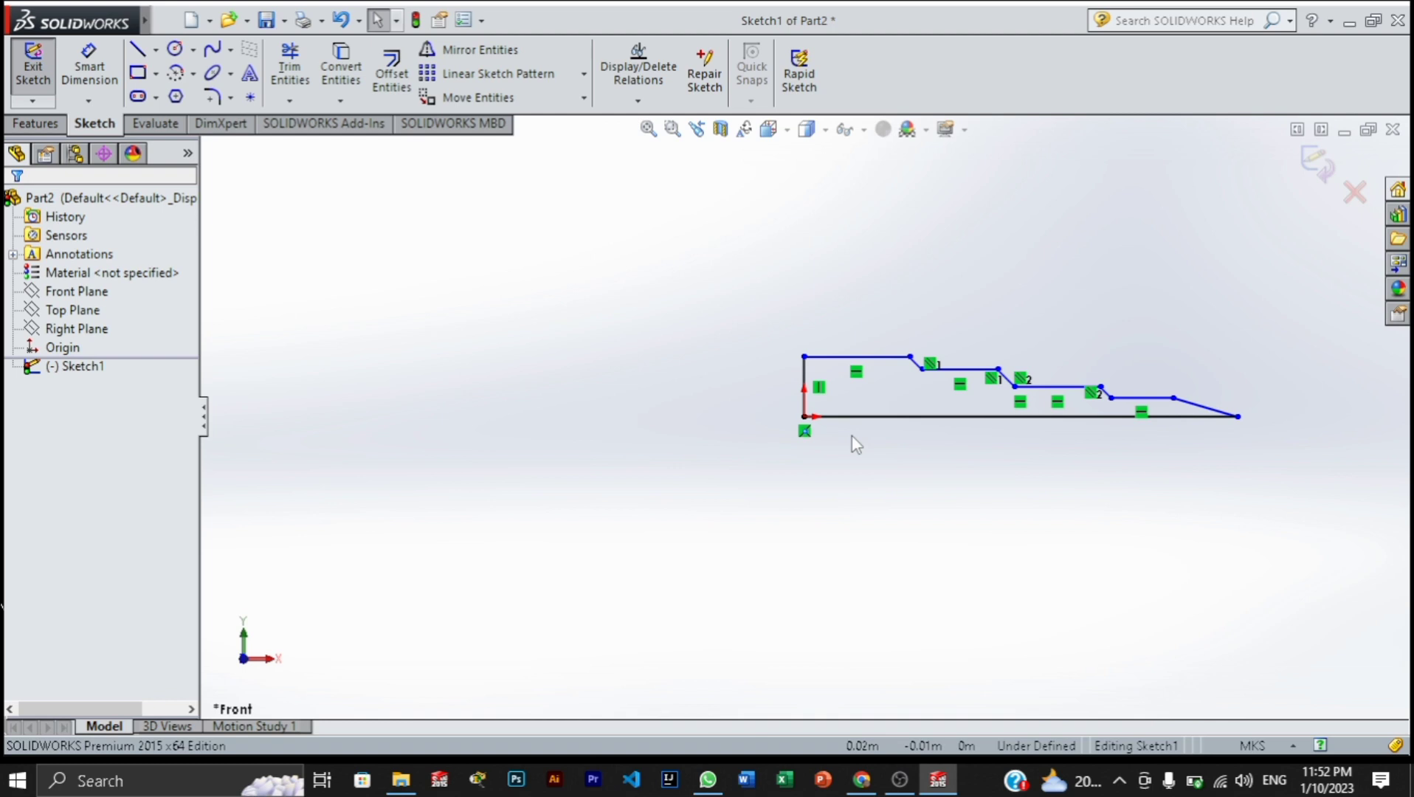
- Revolve the closed stepped profile 360° about its long horizontal base line, using the Blind type
left_click(41, 127)
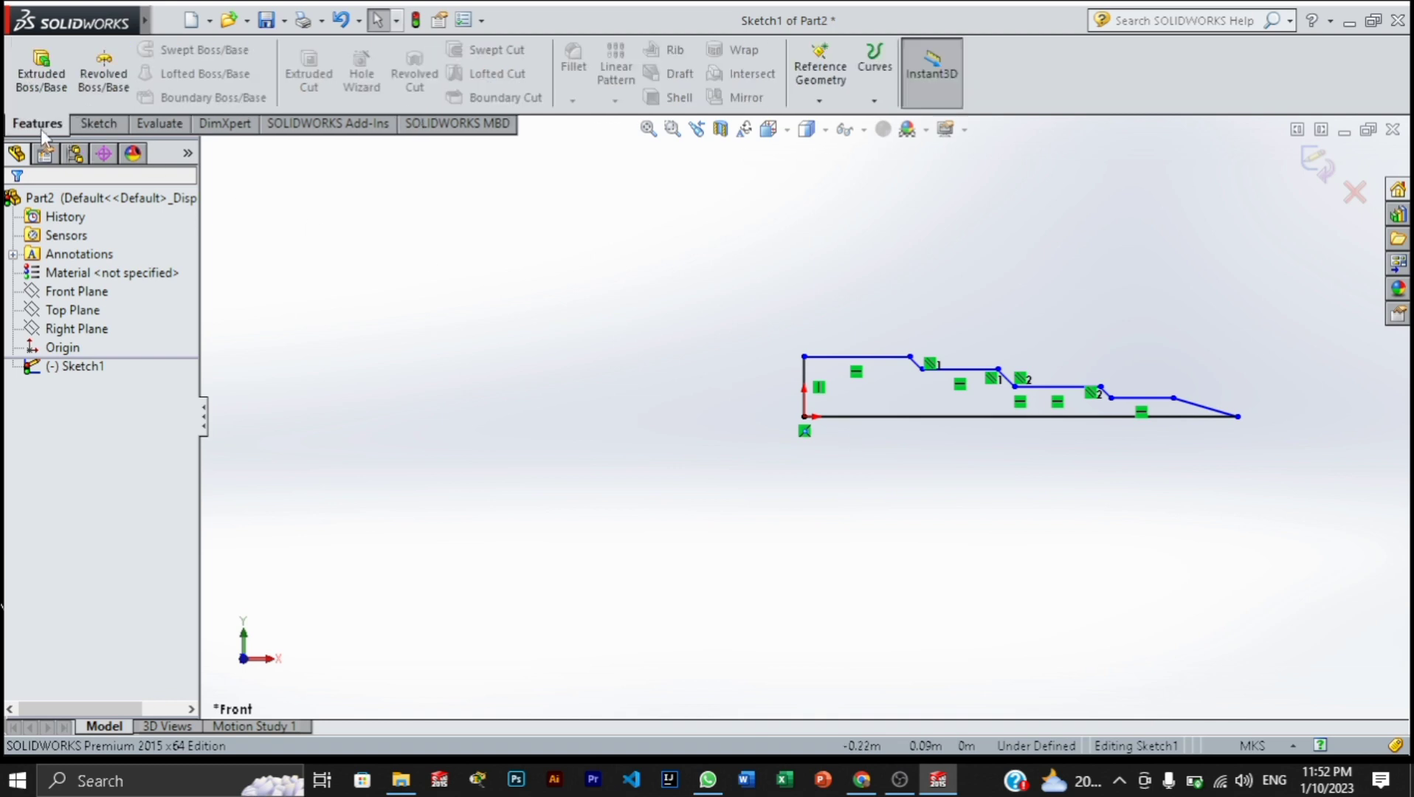
left_click(101, 81)
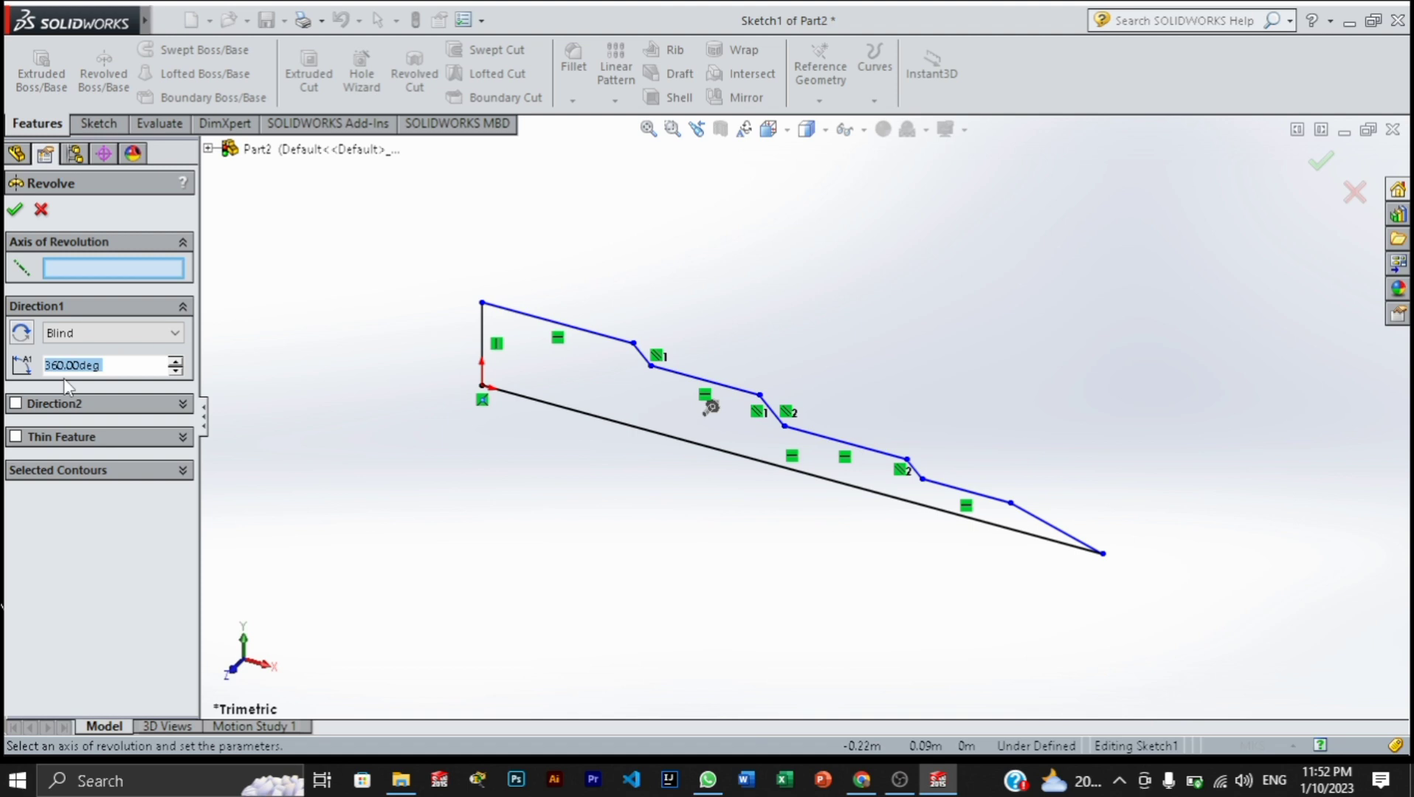
left_click(69, 271)
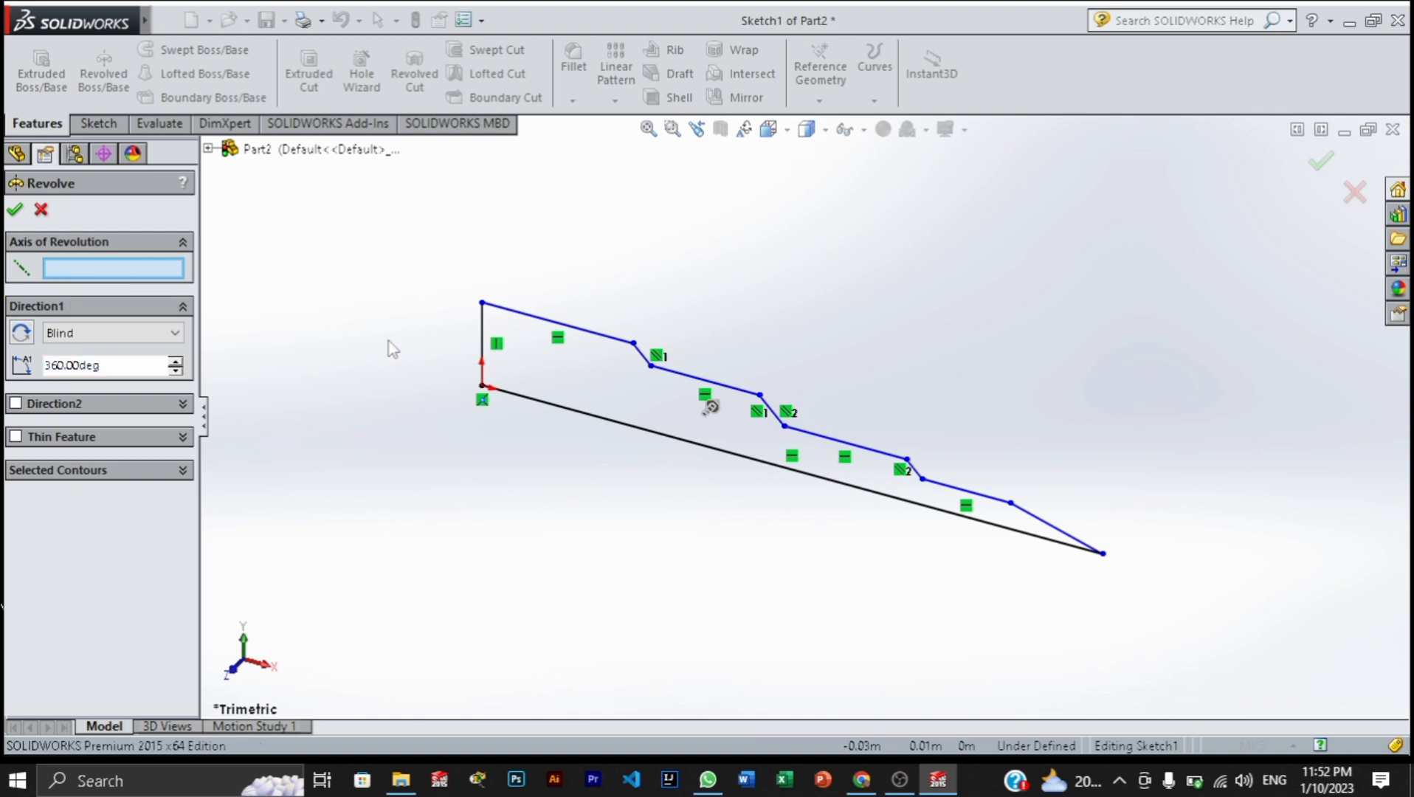
left_click(545, 406)
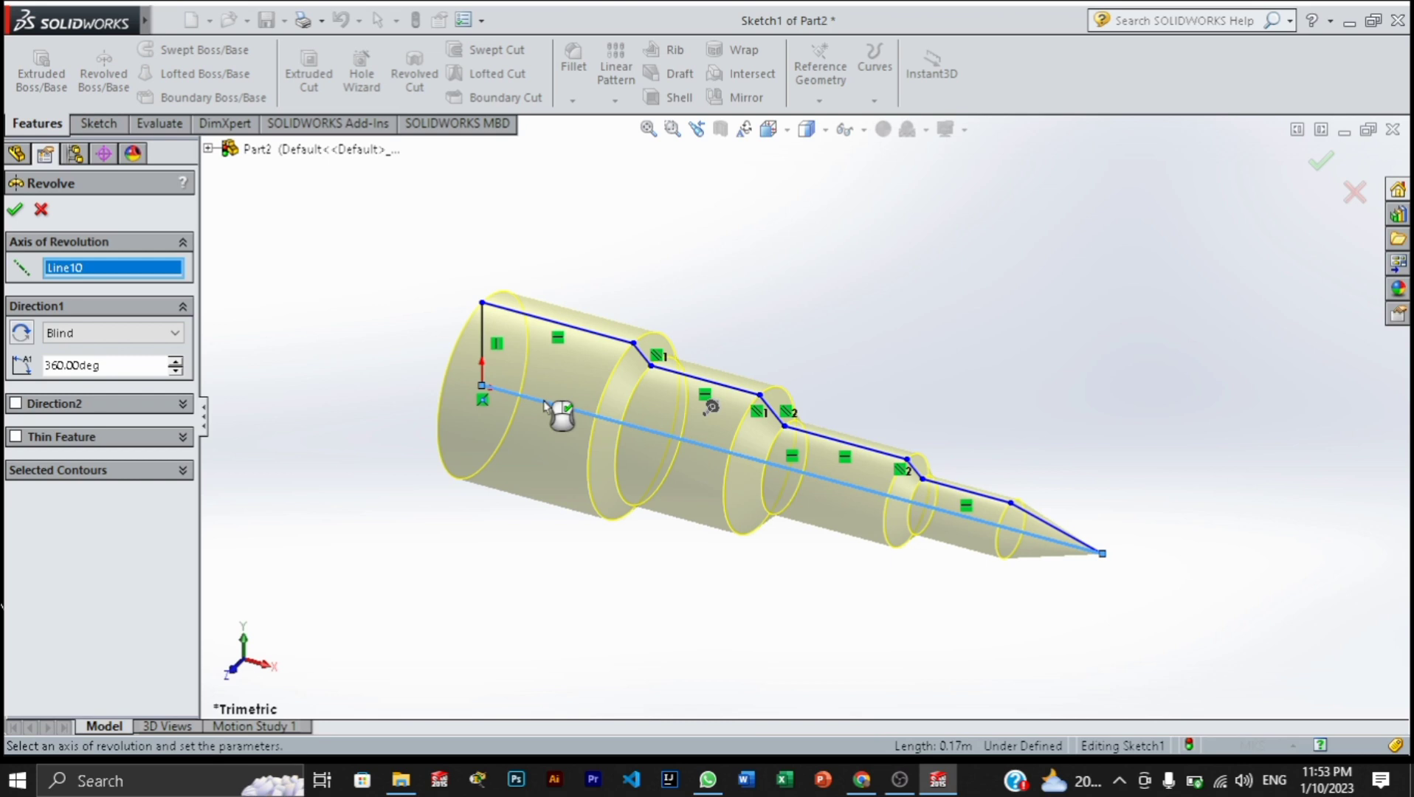
left_click(14, 212)
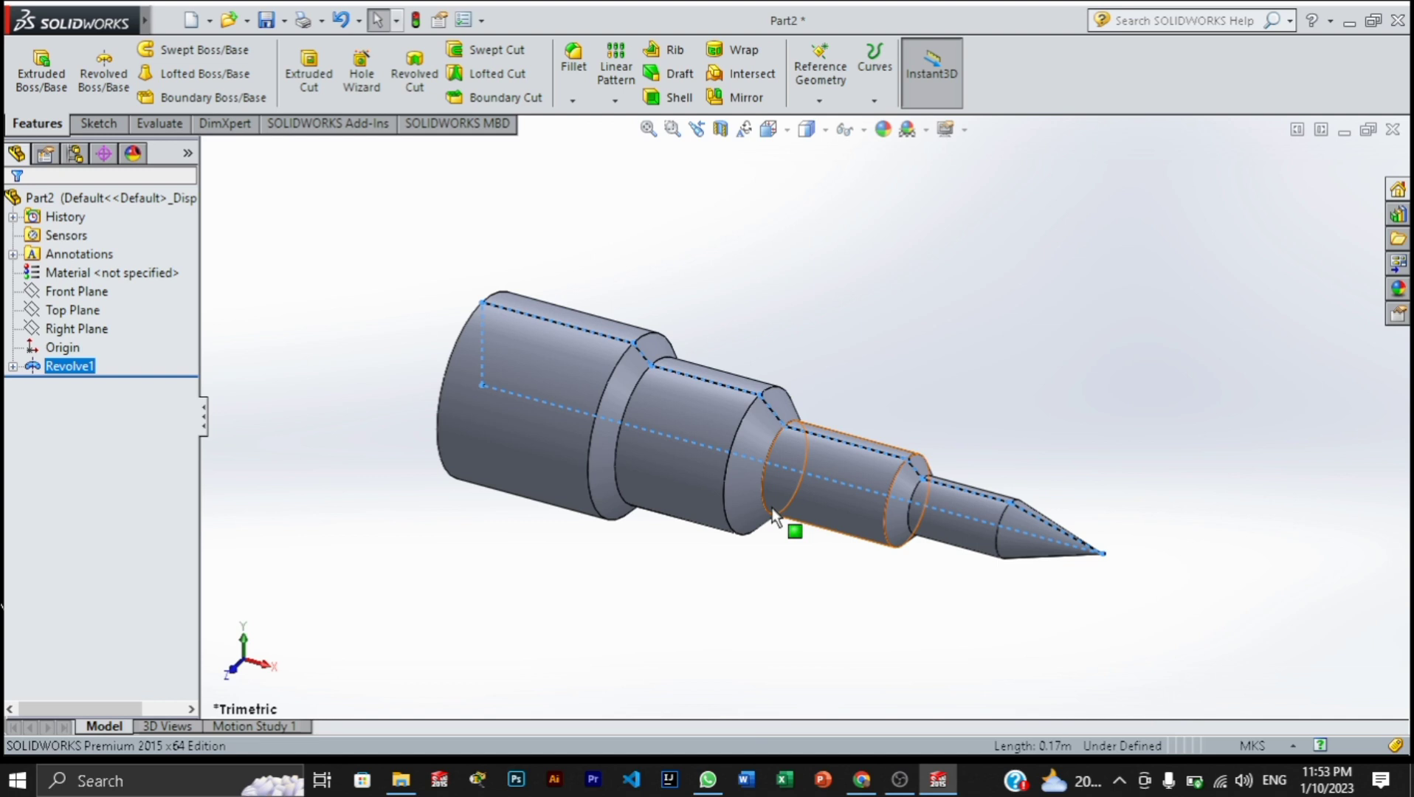
- Rotate the view around the revolved stepped shaft to examine its flat end, shoulders and pointed tip from several sides
right_click(831, 378)
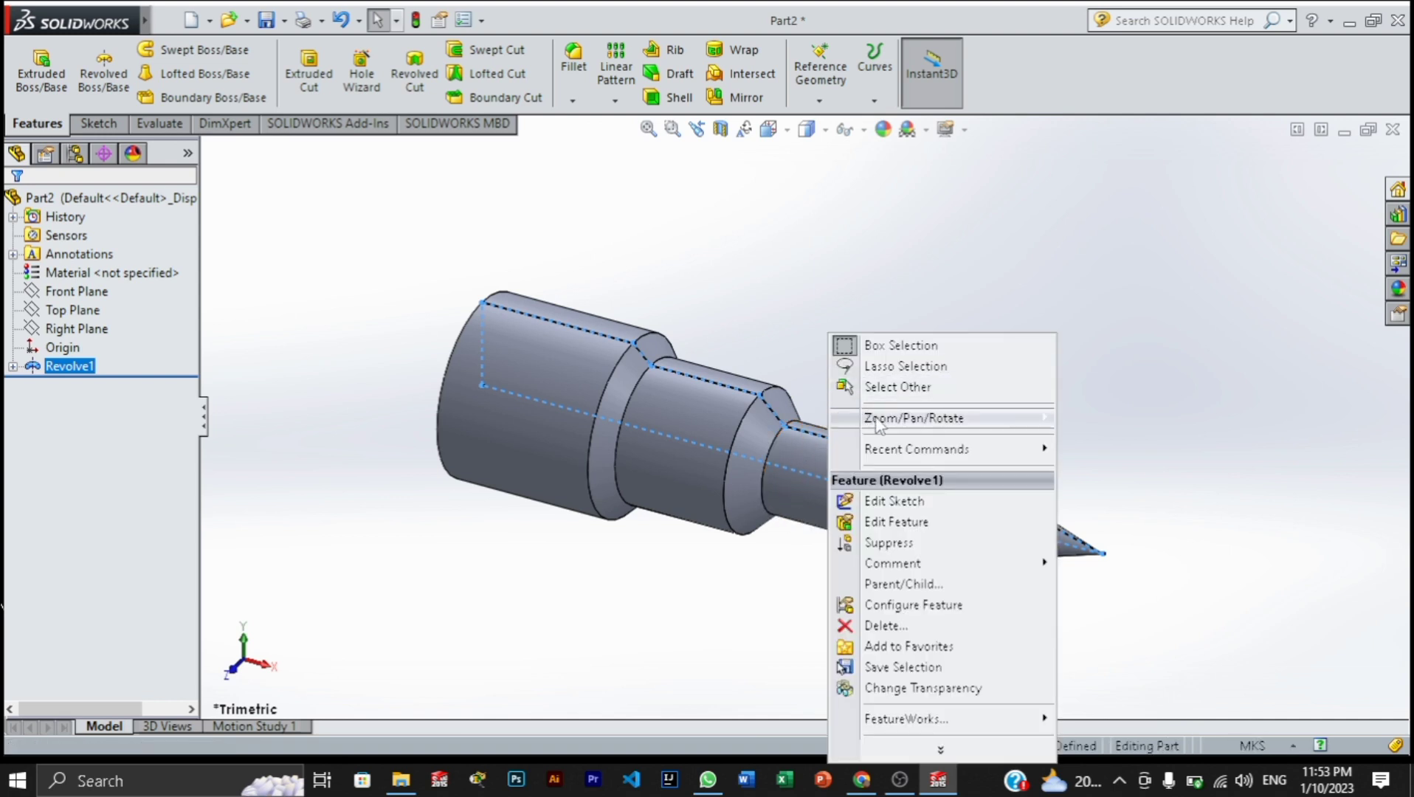
mouse_move(878, 423)
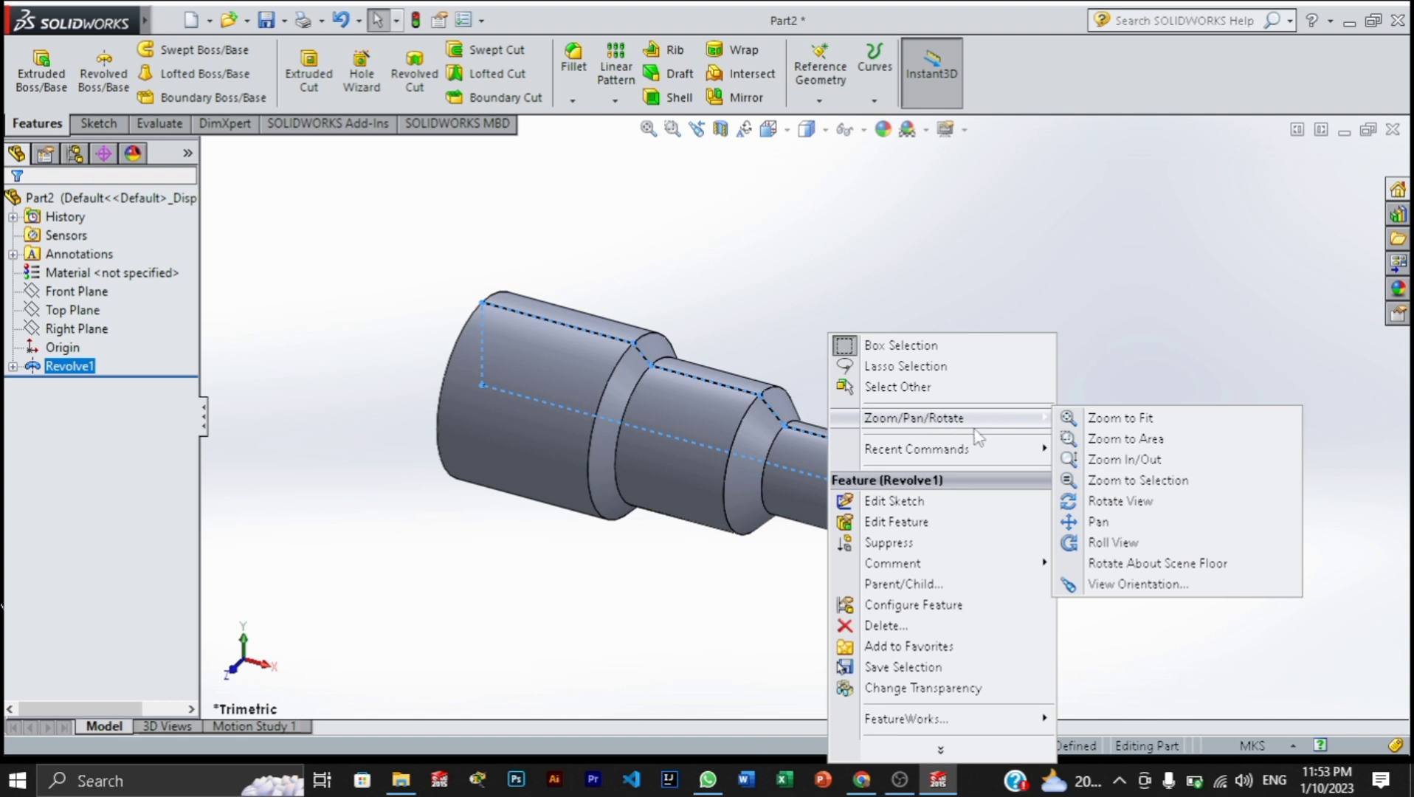
left_click(1100, 509)
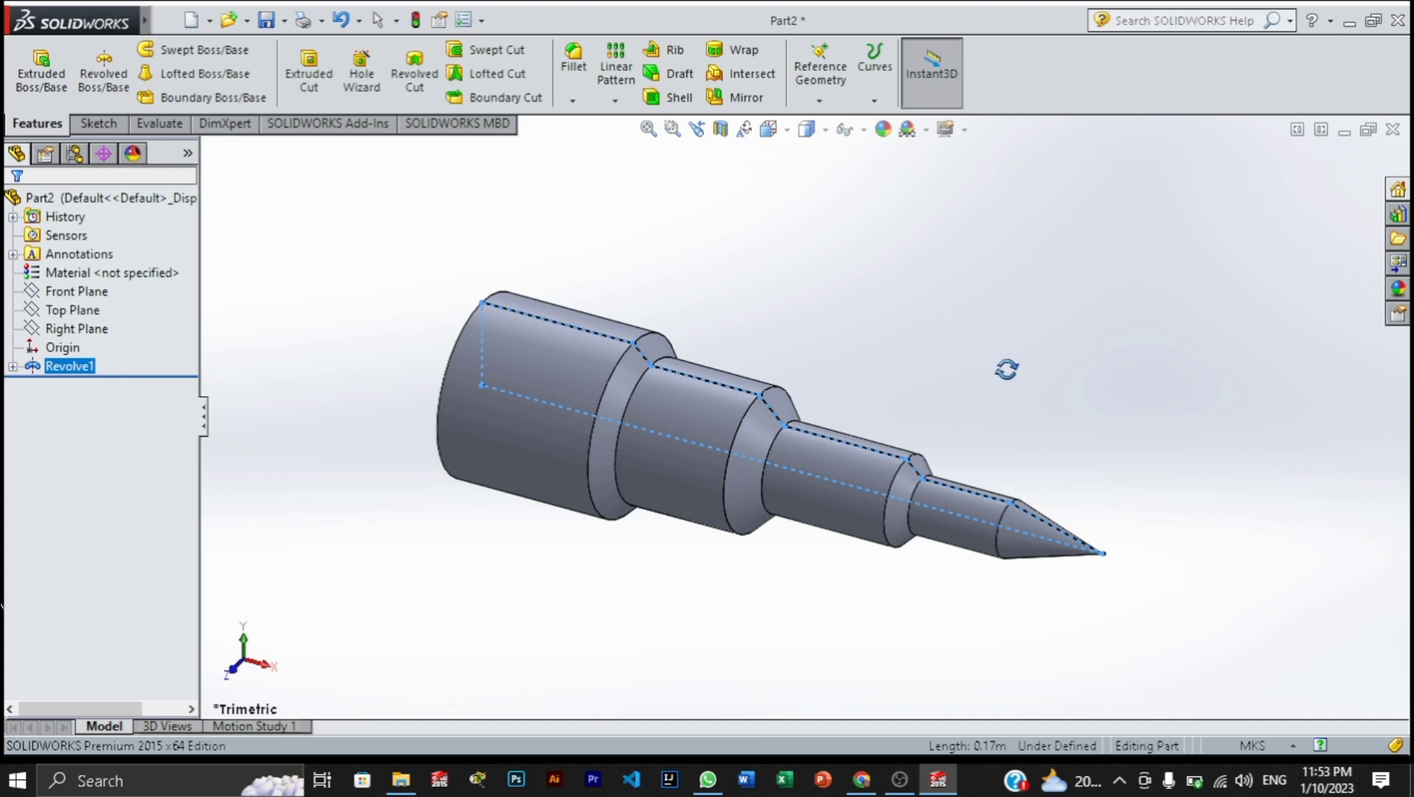
left_click_drag(926, 459, 472, 353)
scroll(865, 371, "down", 3)
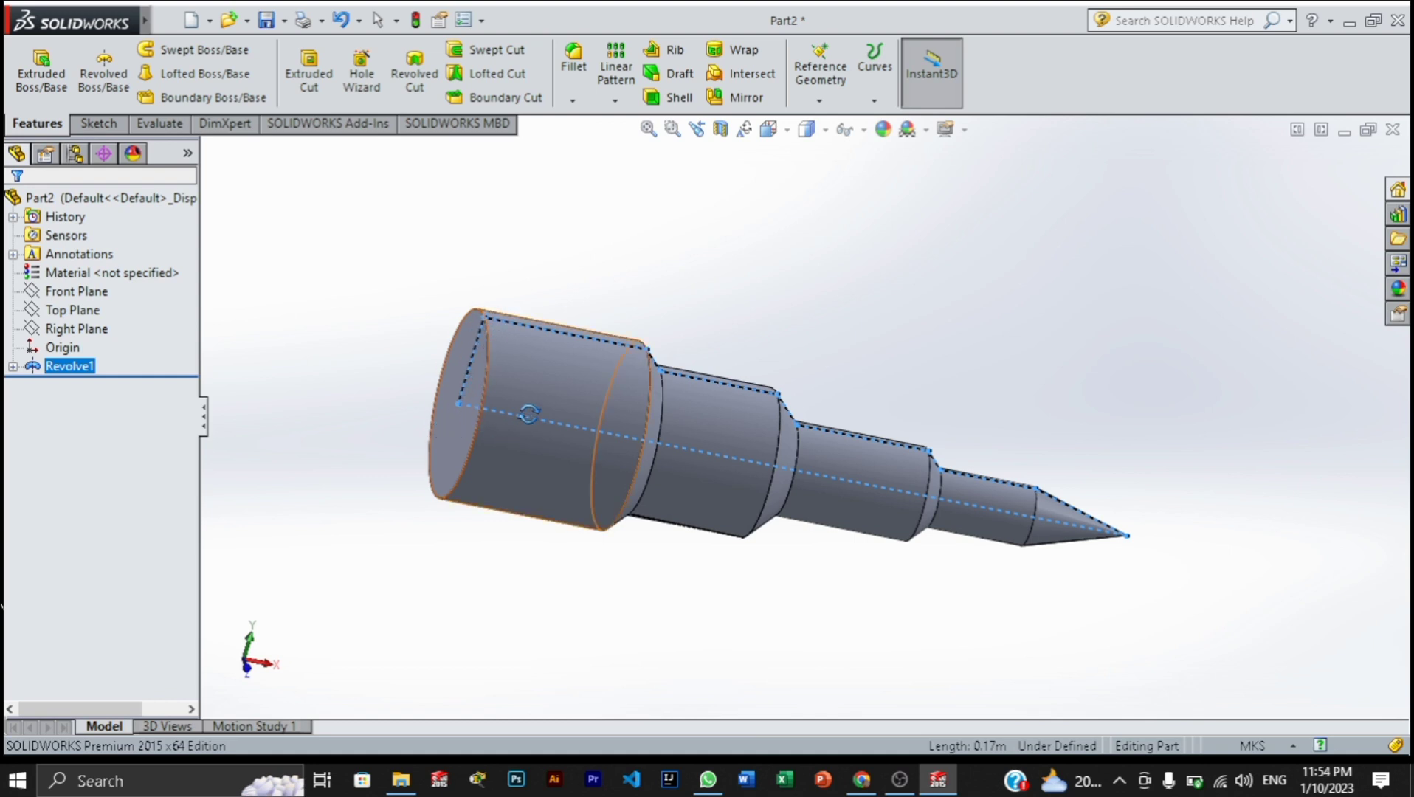
left_click_drag(529, 414, 1039, 454)
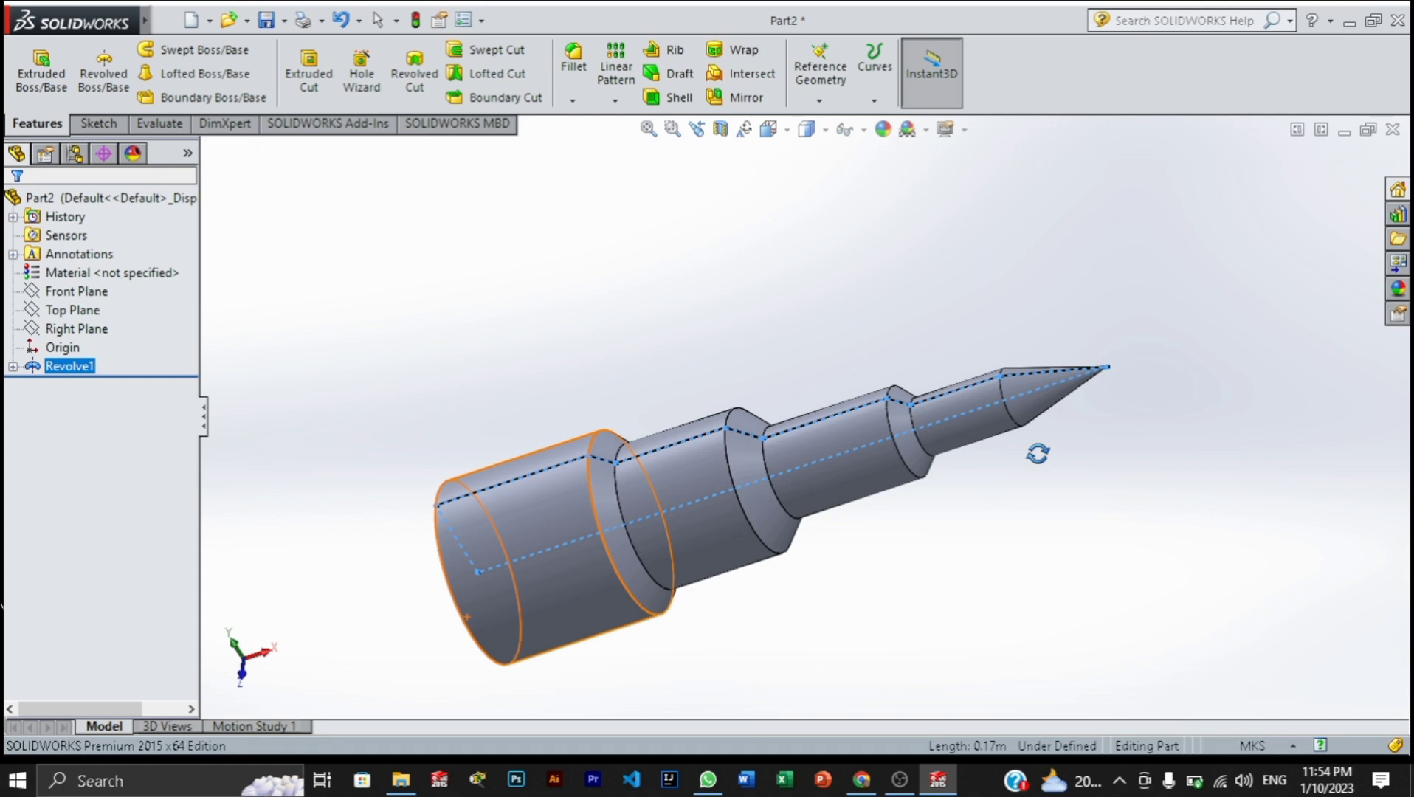
left_click_drag(1038, 454, 1010, 276)
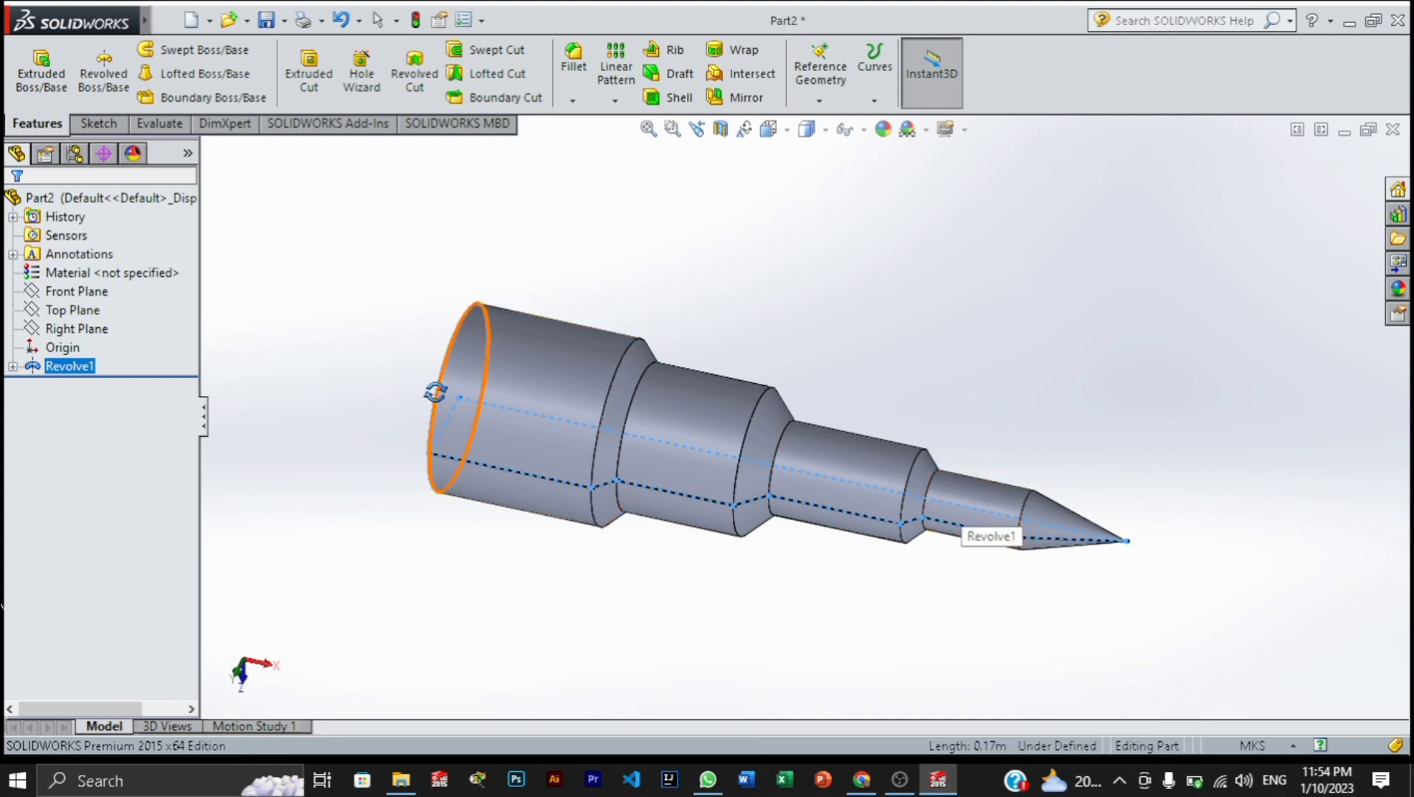
- On the Front Plane, sketch circles of about 0.0058 m and 0.0049 m radius centred on the upper edges of the largest and second-largest shaft sections
left_click(77, 295)
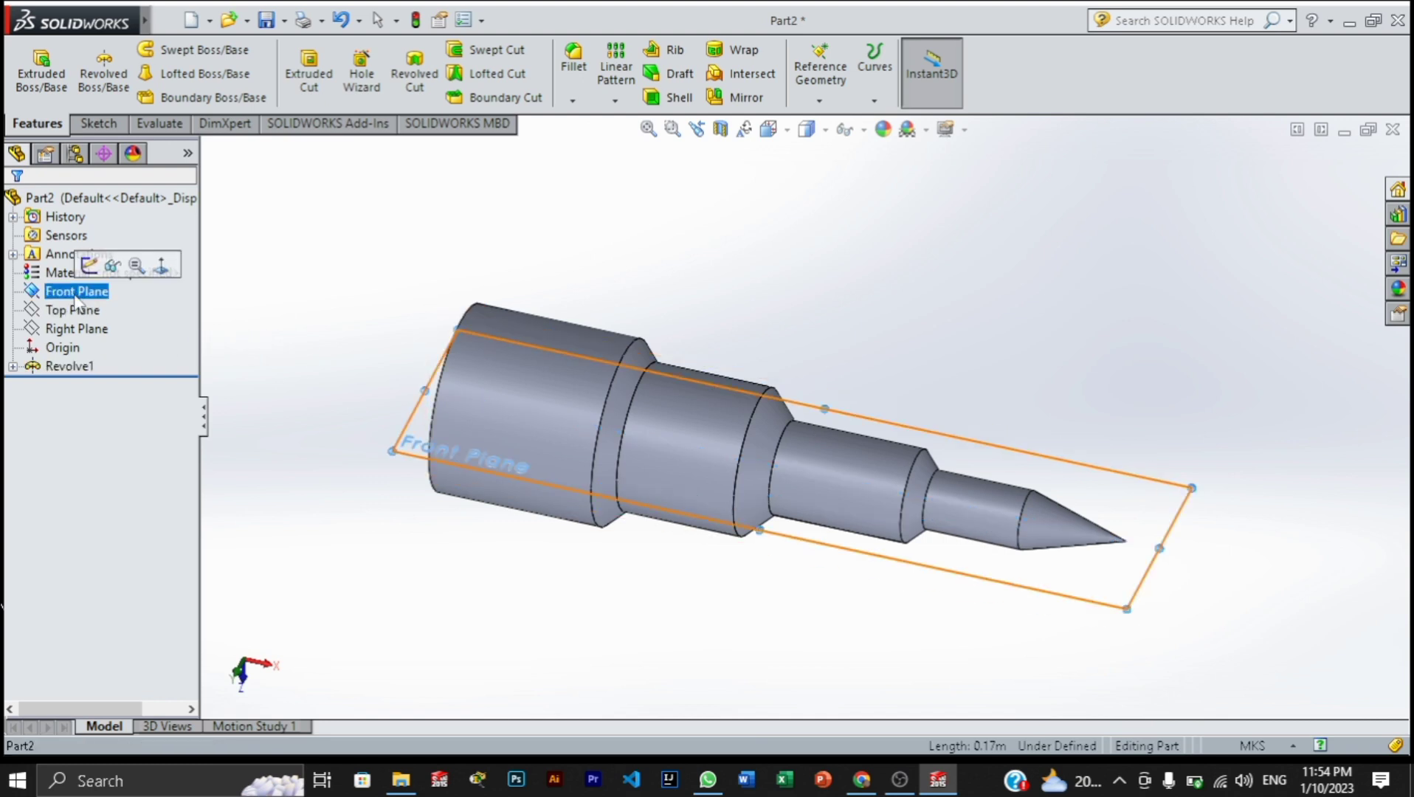
left_click(161, 266)
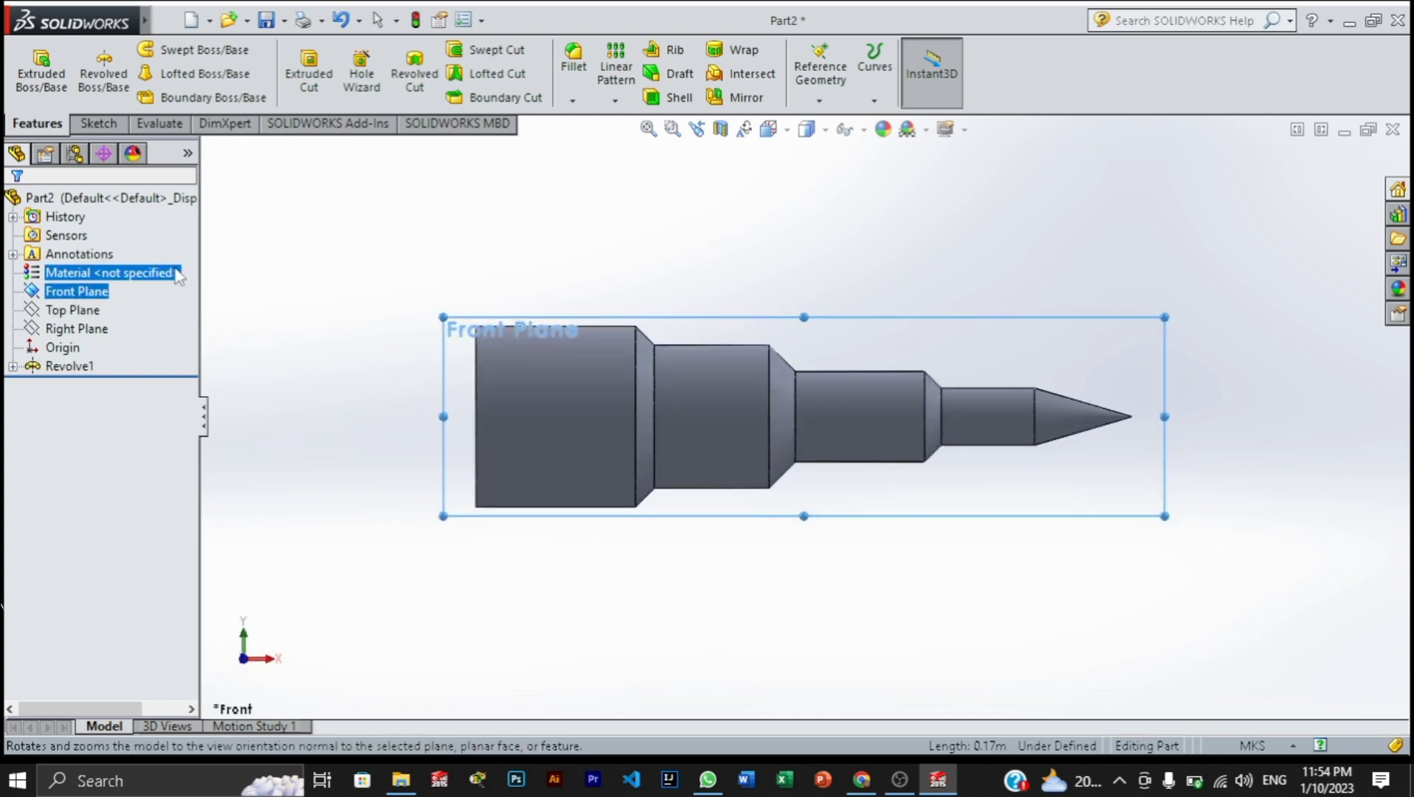
left_click(96, 124)
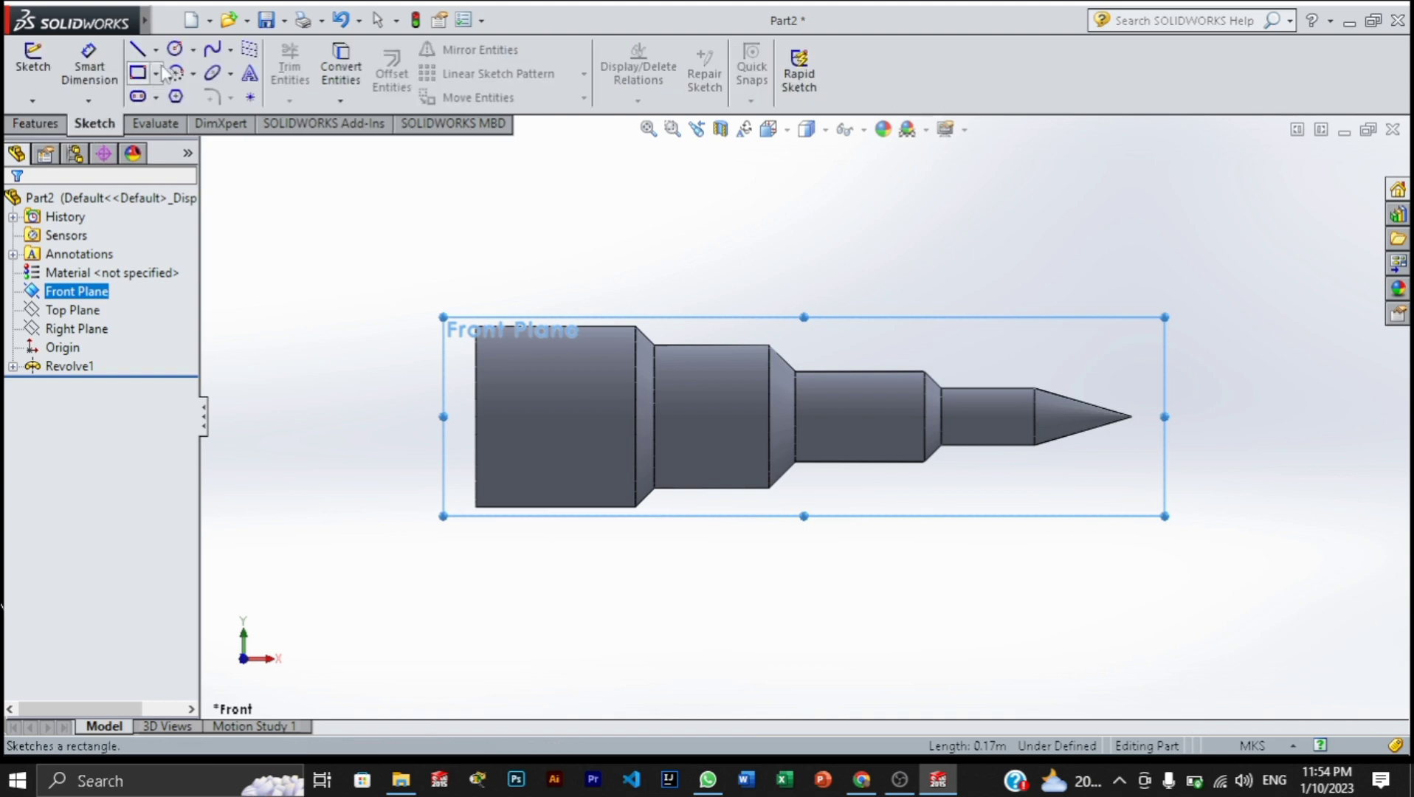
left_click(193, 52)
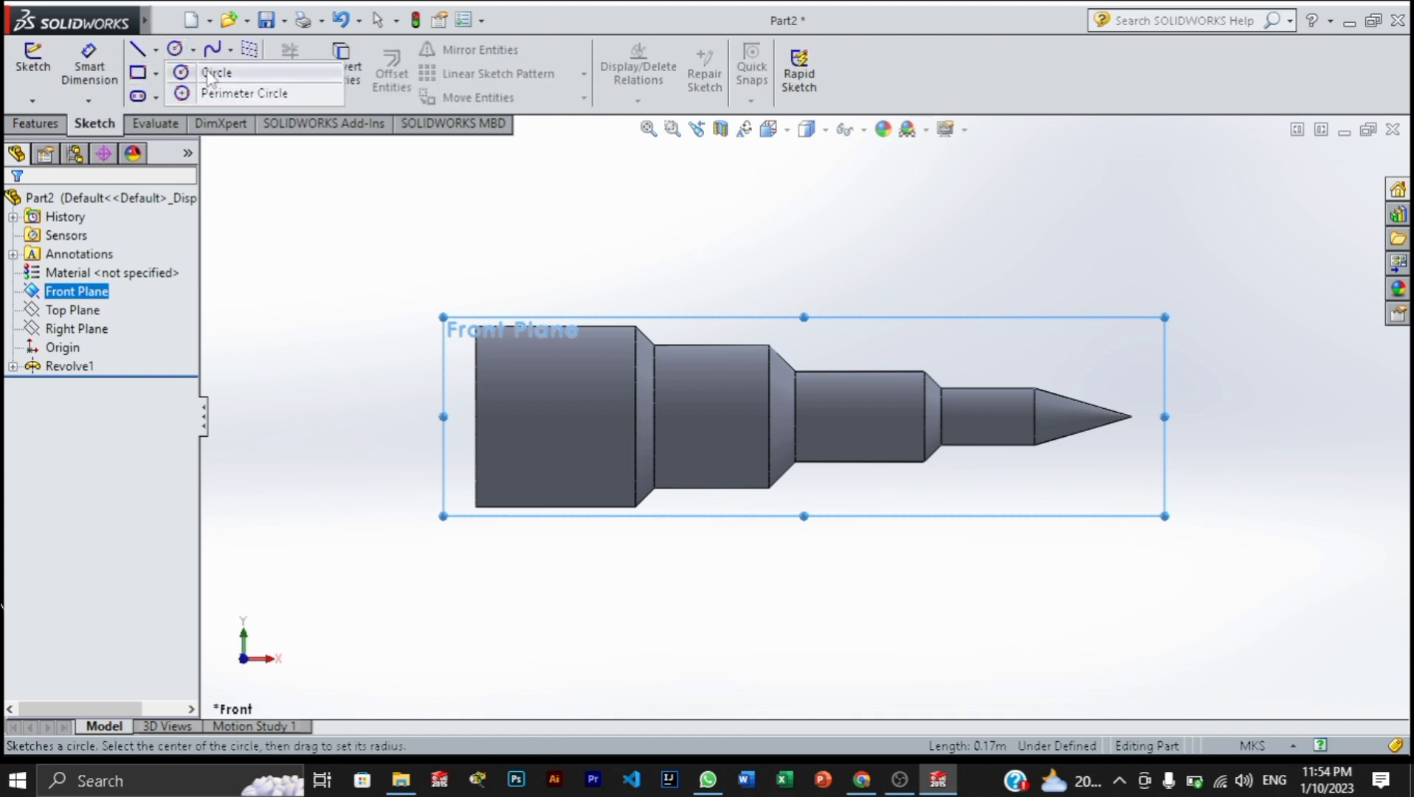
left_click(207, 74)
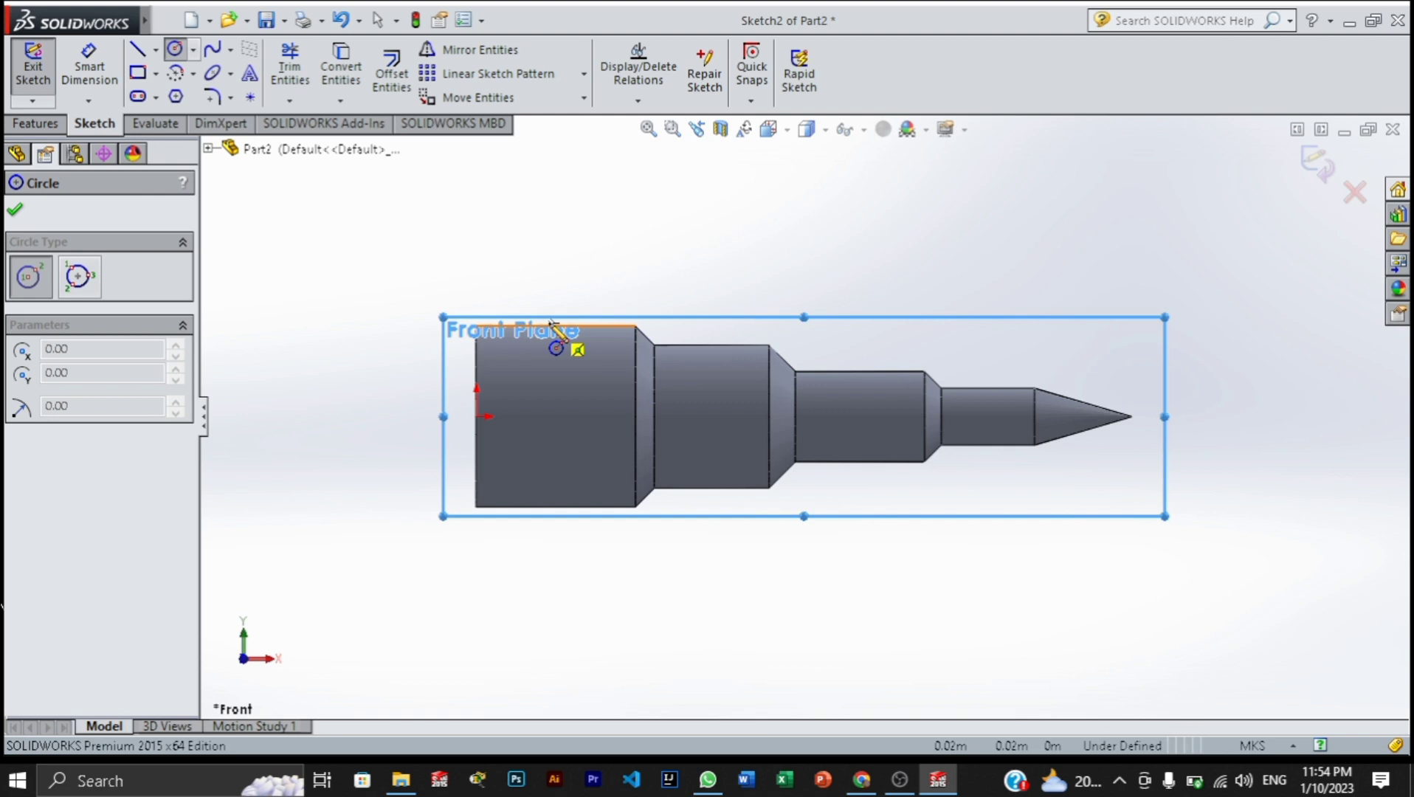
left_click(550, 326)
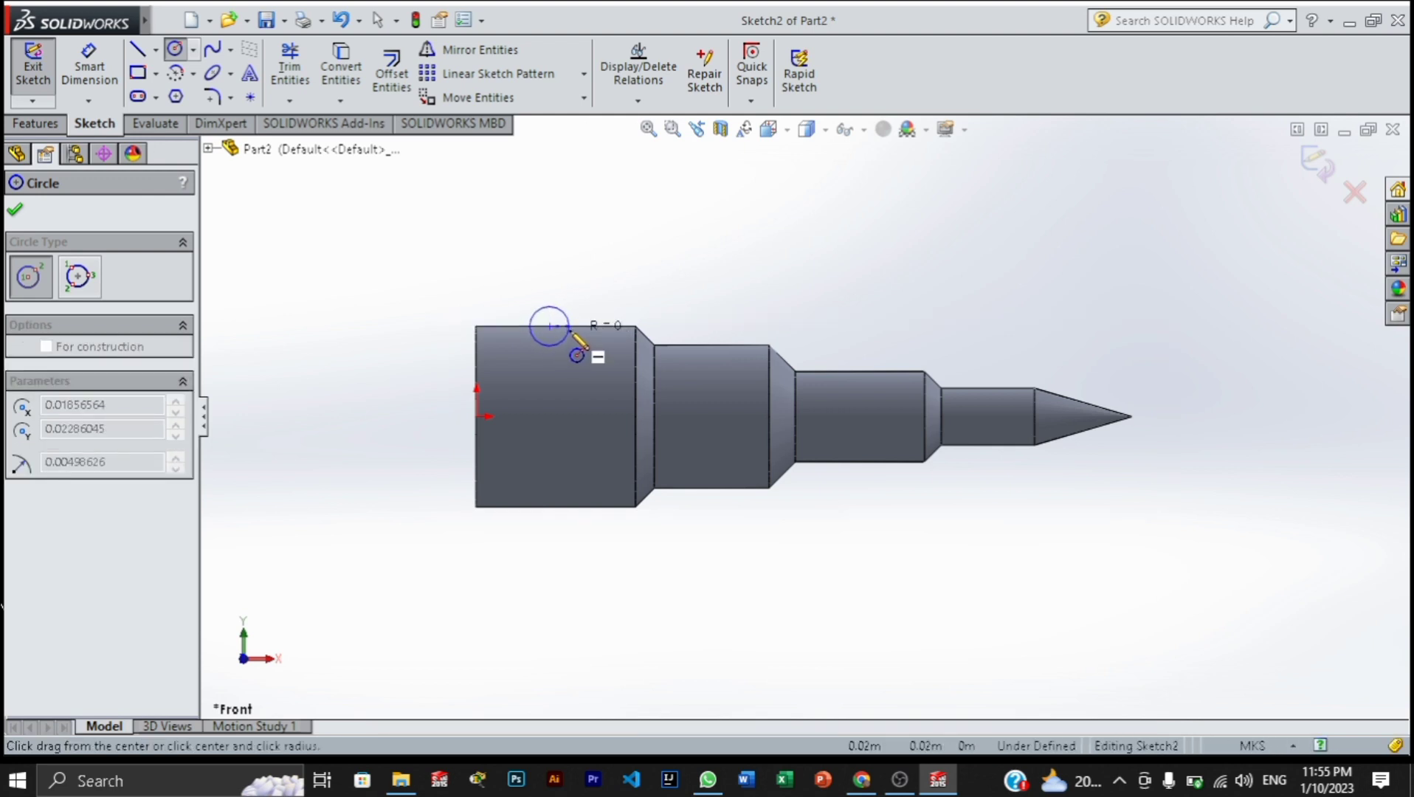
left_click(582, 354)
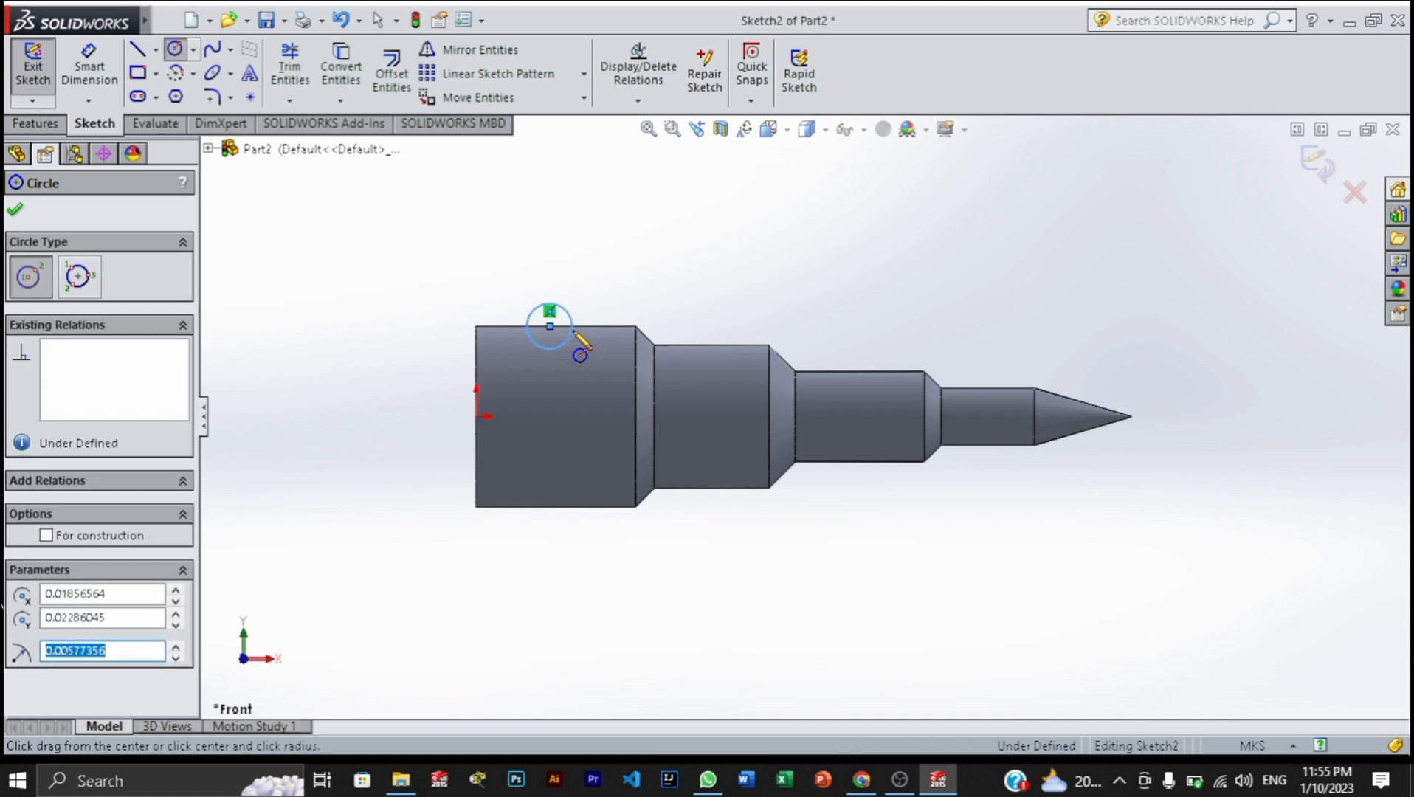
left_click(711, 345)
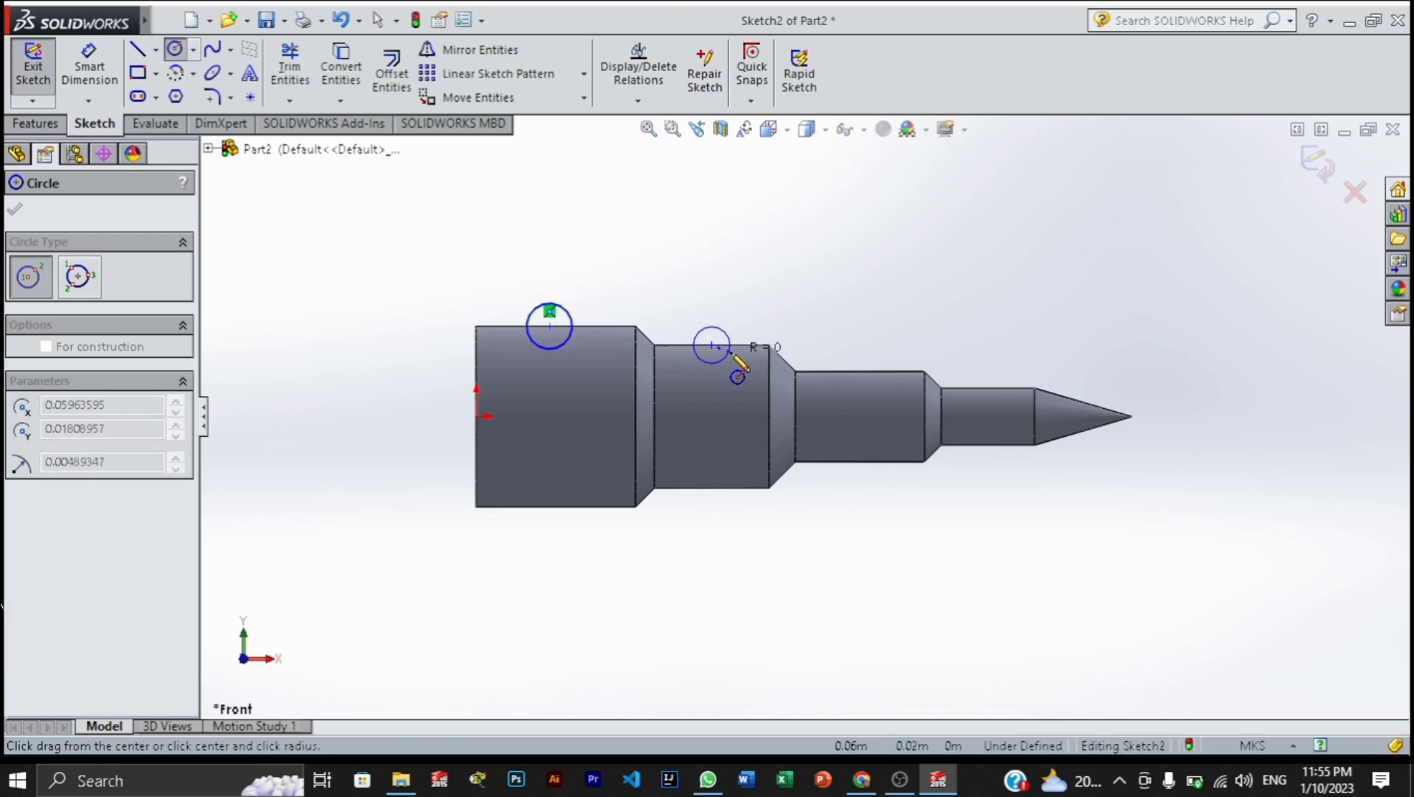
left_click(732, 356)
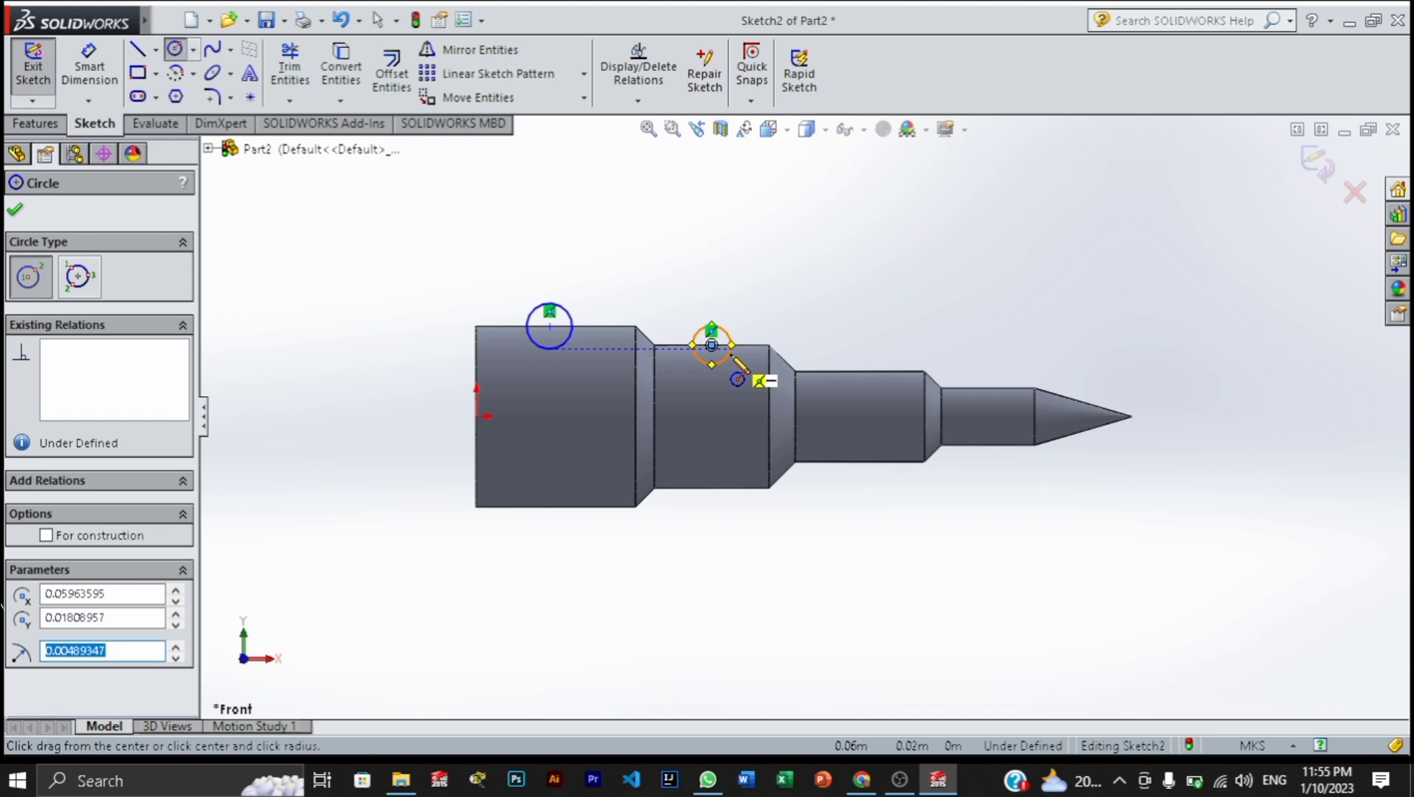
- Add circles of about 0.0041 m and 0.0026 m radius centred on the upper edges of the third and fourth shaft sections
left_click(860, 372)
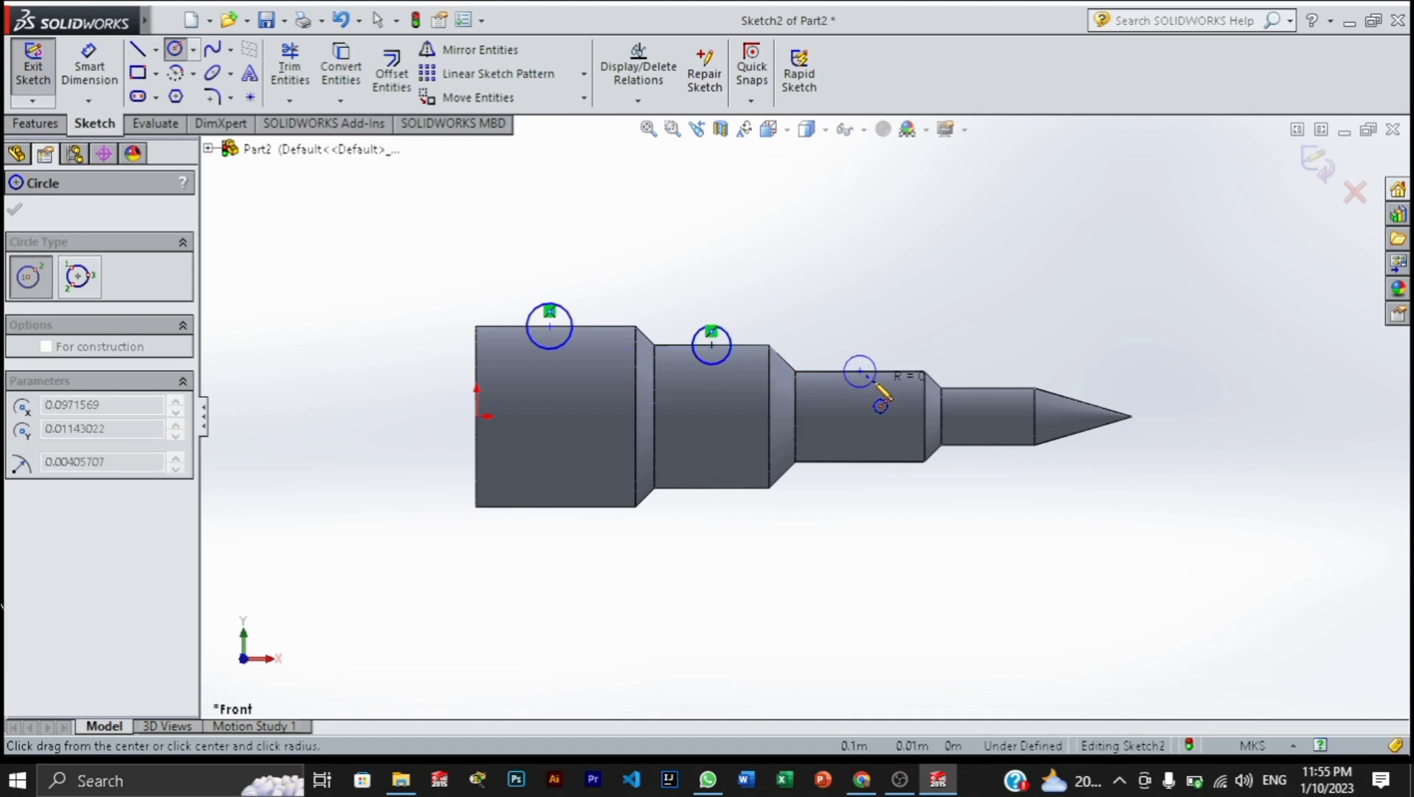
left_click(876, 385)
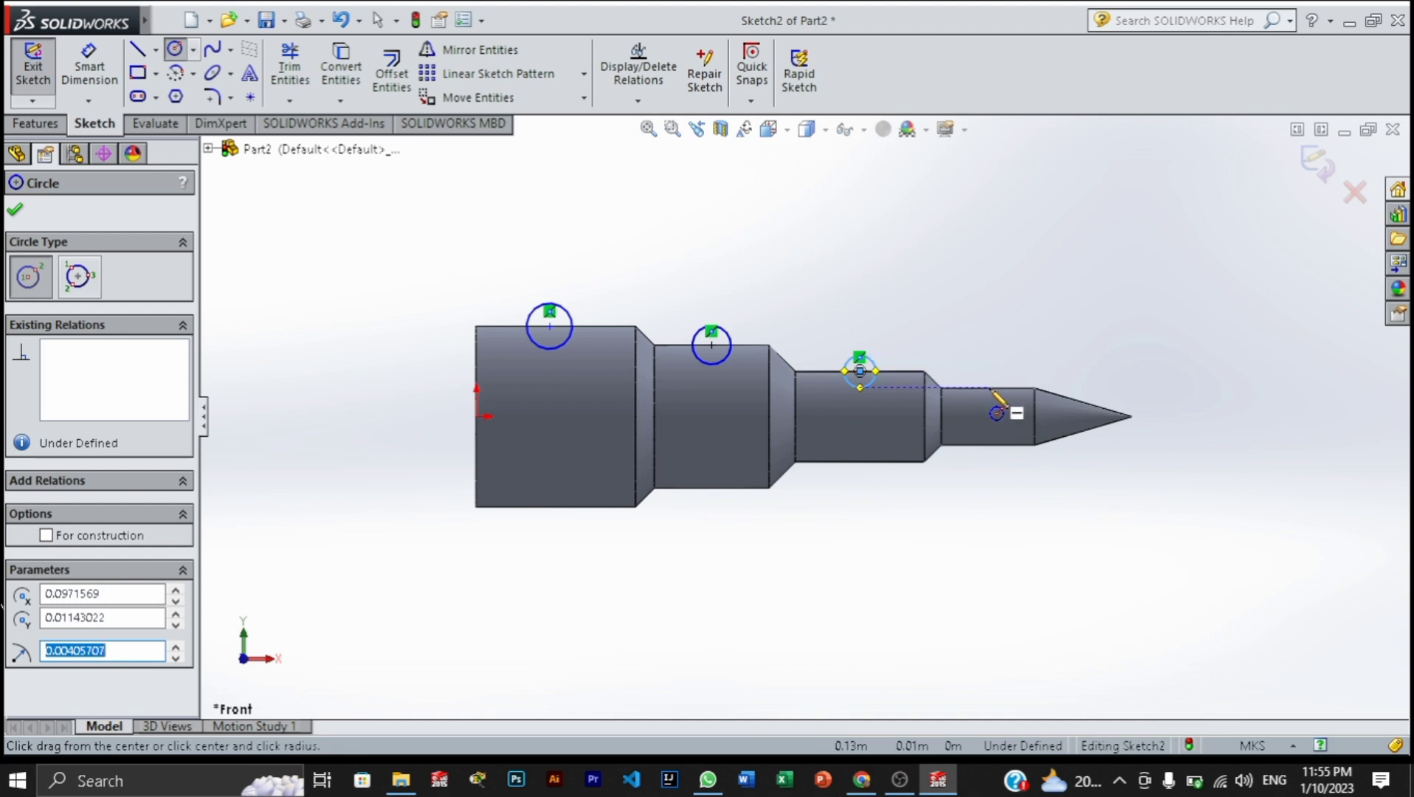
left_click(989, 389)
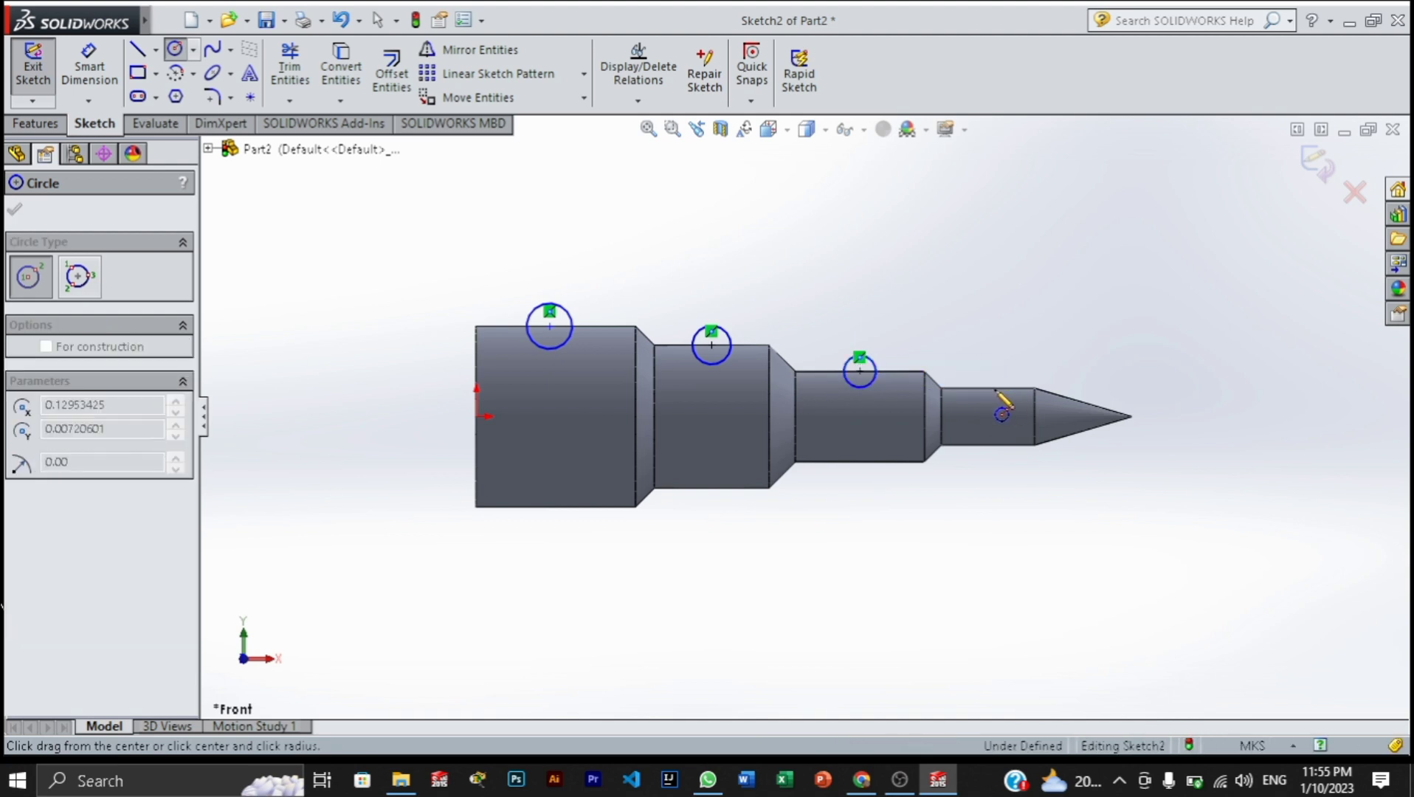
left_click(1004, 399)
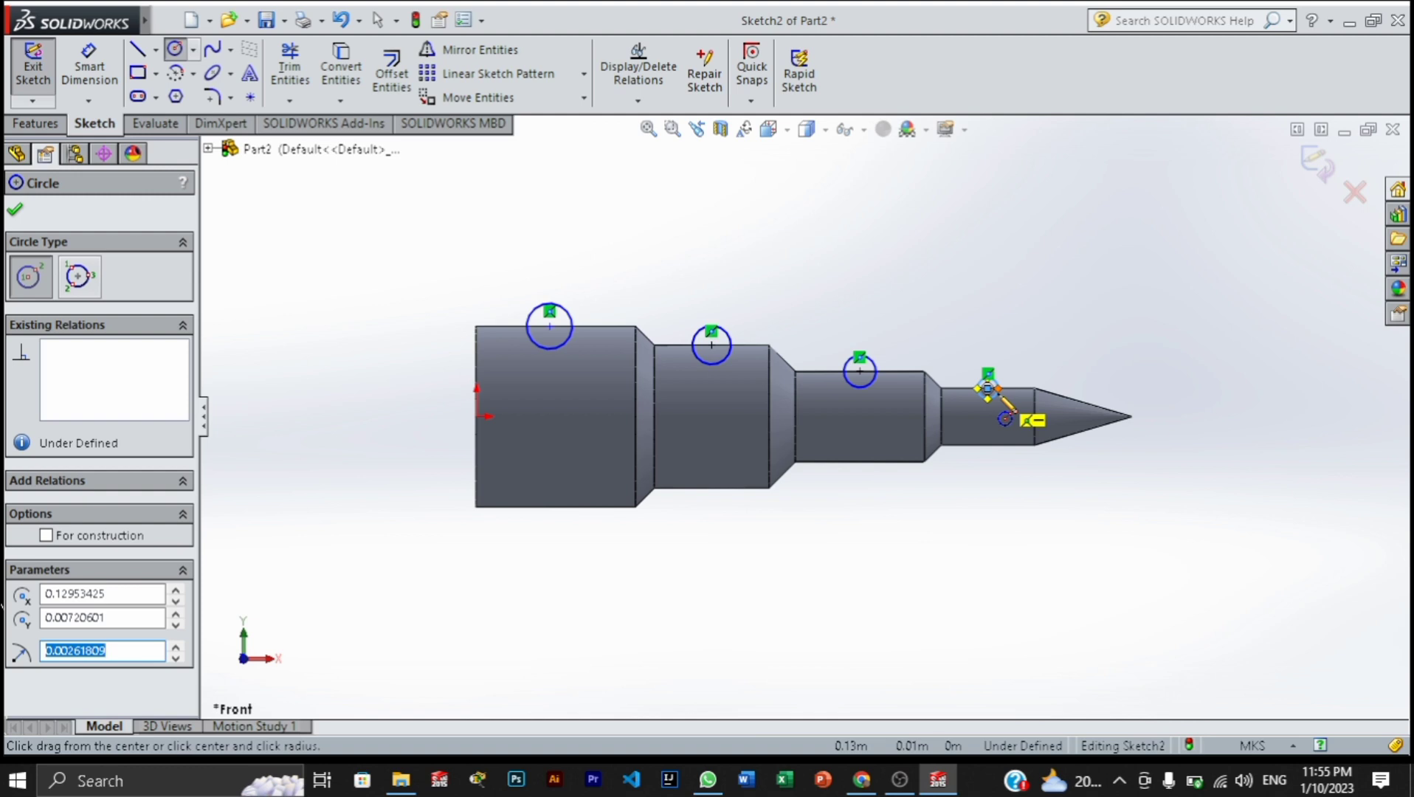
- Draw a horizontal centerline about 0.14 m long from the origin along the shaft's axis
left_click(155, 52)
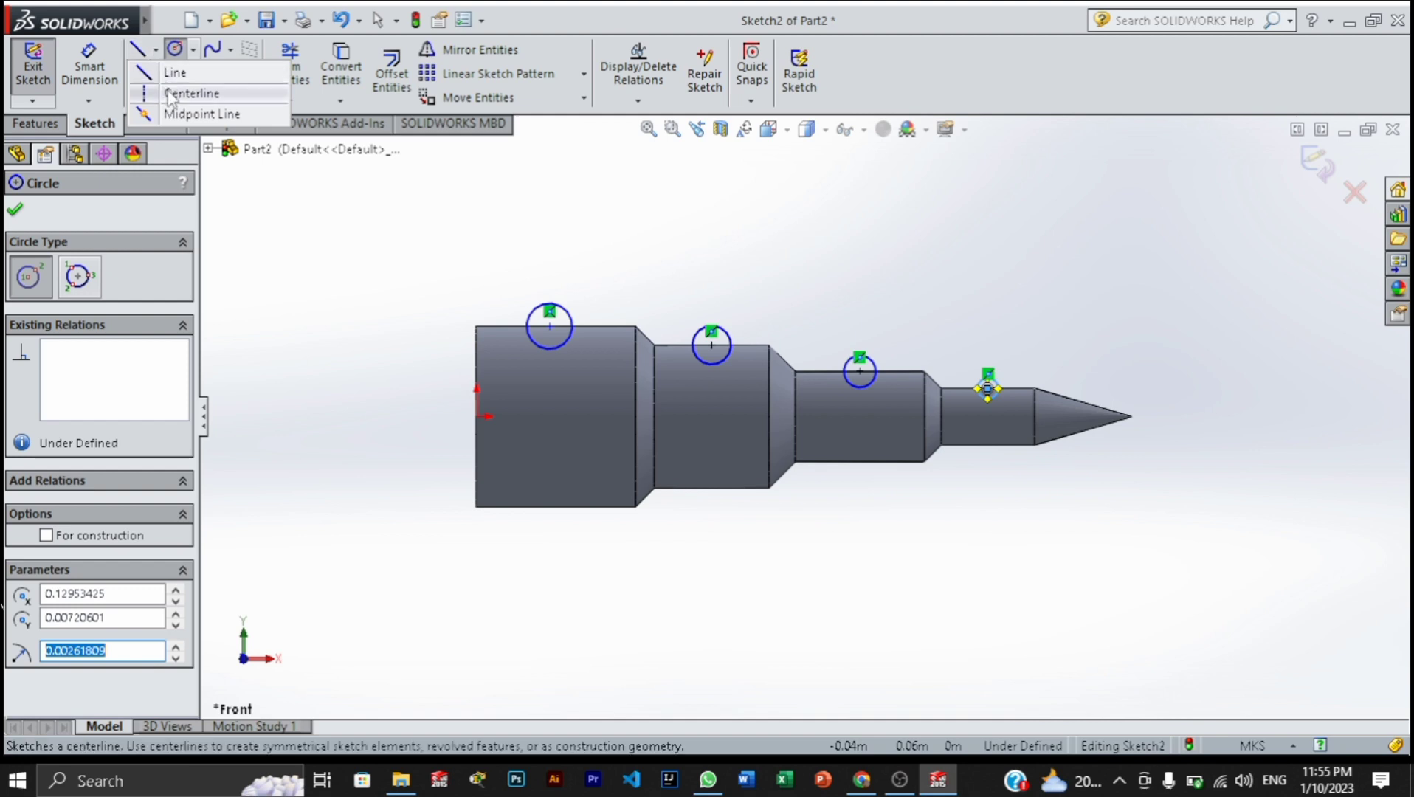
key("Escape")
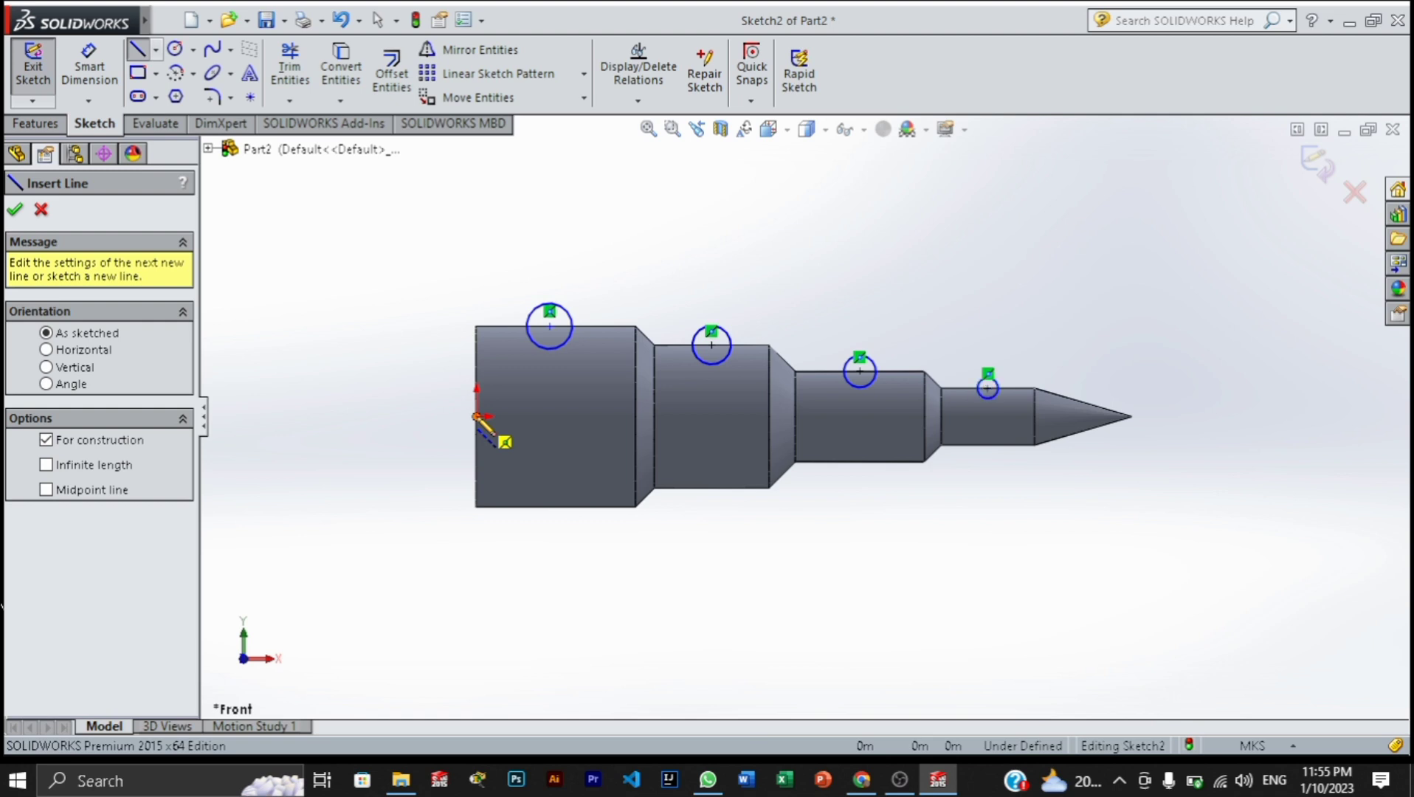
left_click(477, 416)
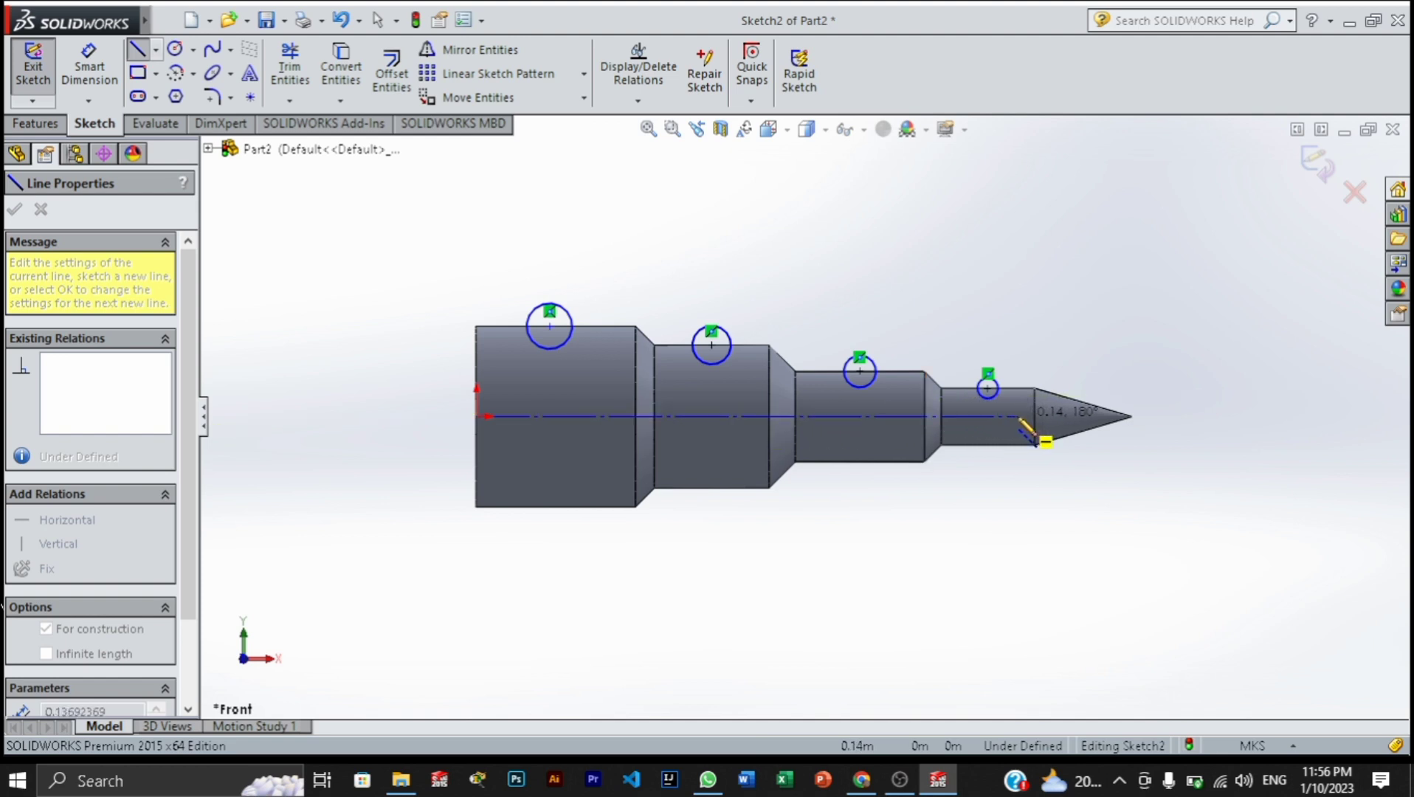
left_click(1018, 416)
right_click(1019, 418)
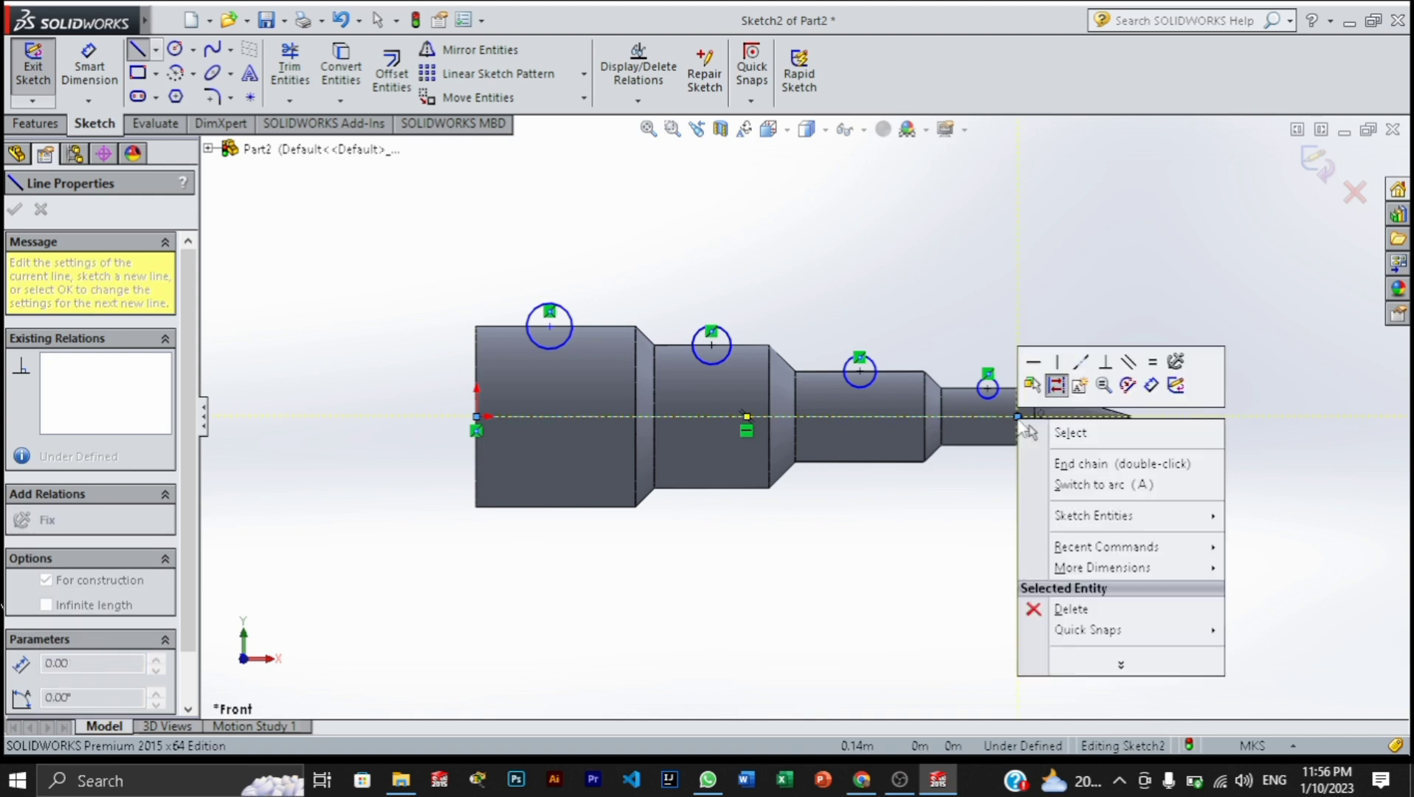
left_click(1063, 434)
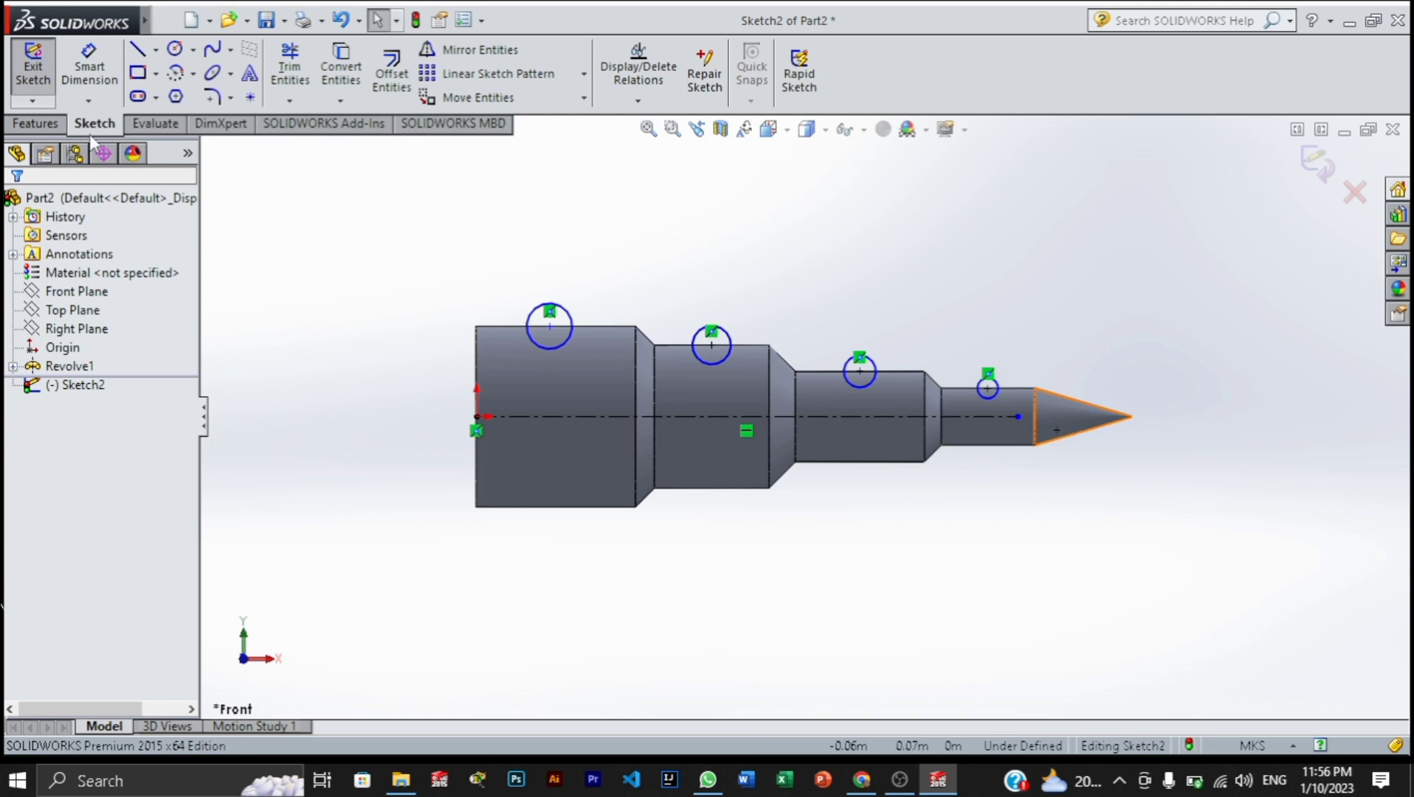
- Cut grooves into the four shaft sections with a 360° Revolved Cut of the circles about the centerline, using the Blind type
left_click(36, 124)
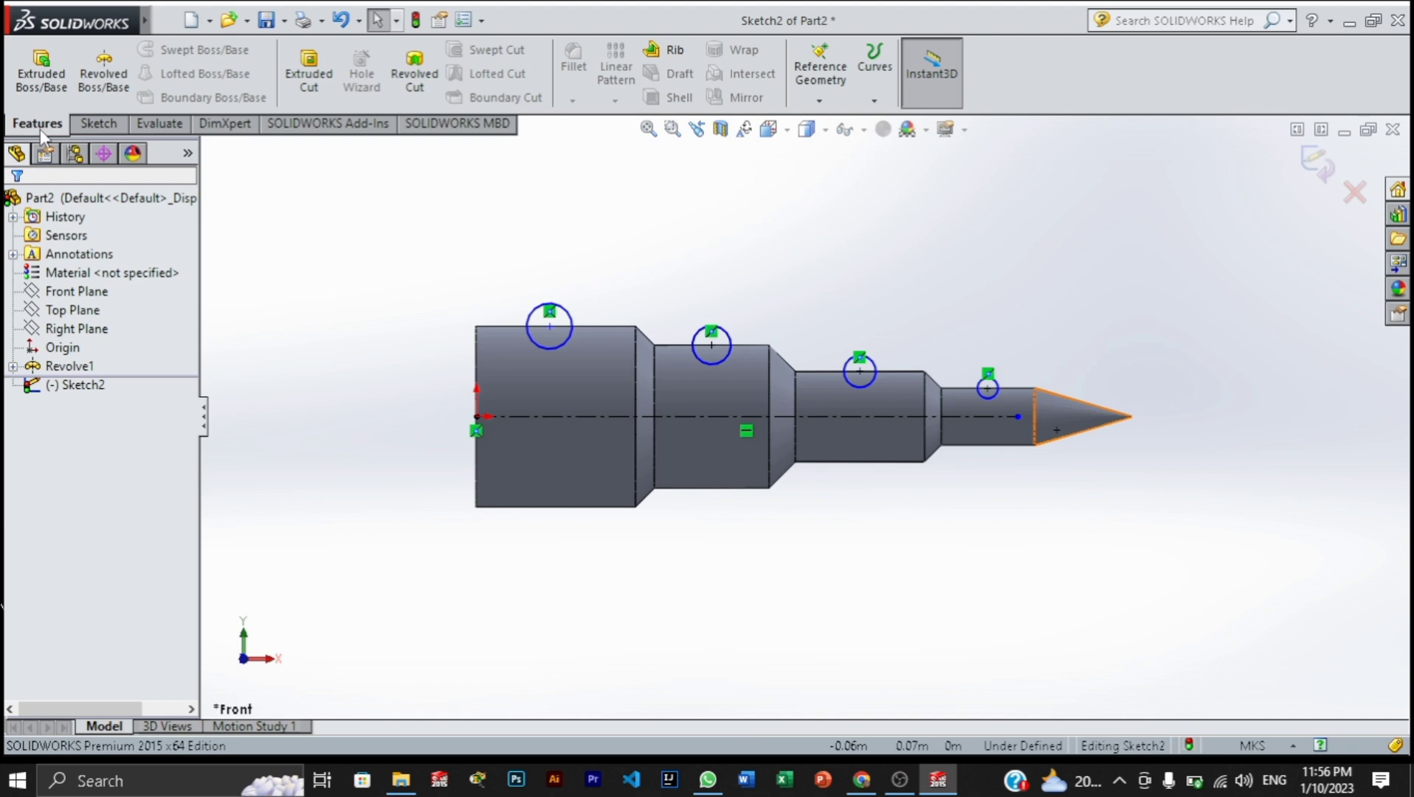
left_click(423, 88)
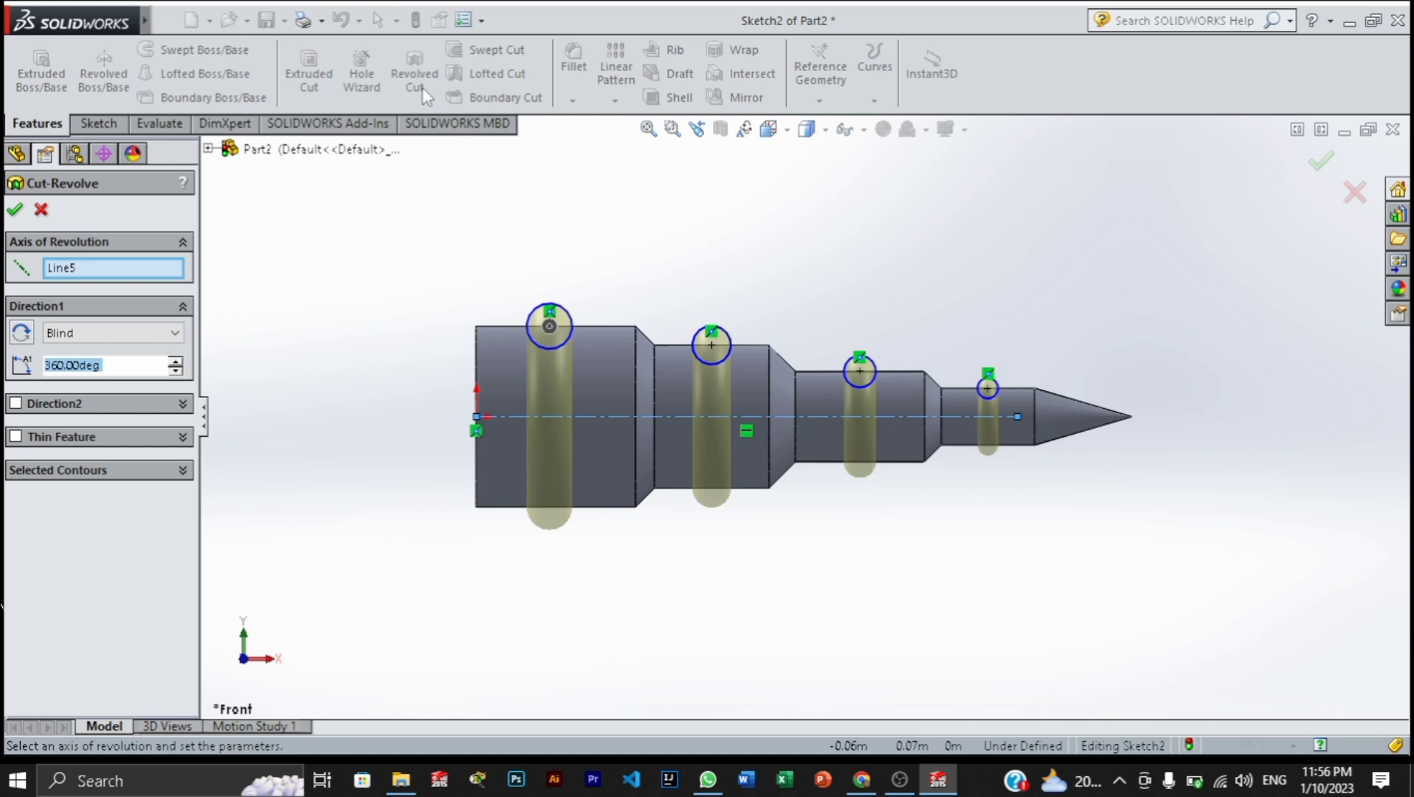
left_click(13, 214)
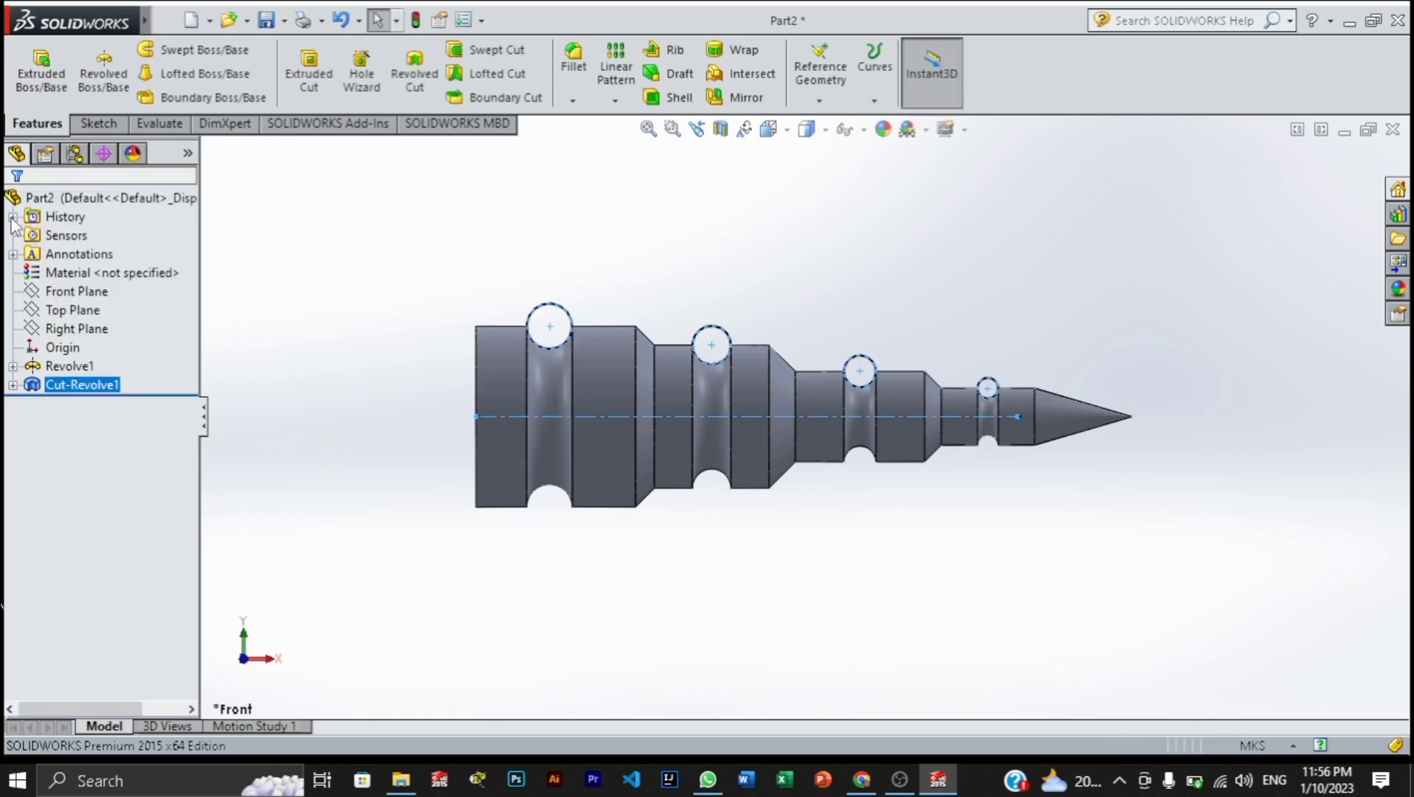
- Rotate the view to examine the shaft's grooves from several sides and orient its large flat end face towards the viewer
right_click(767, 226)
mouse_move(839, 343)
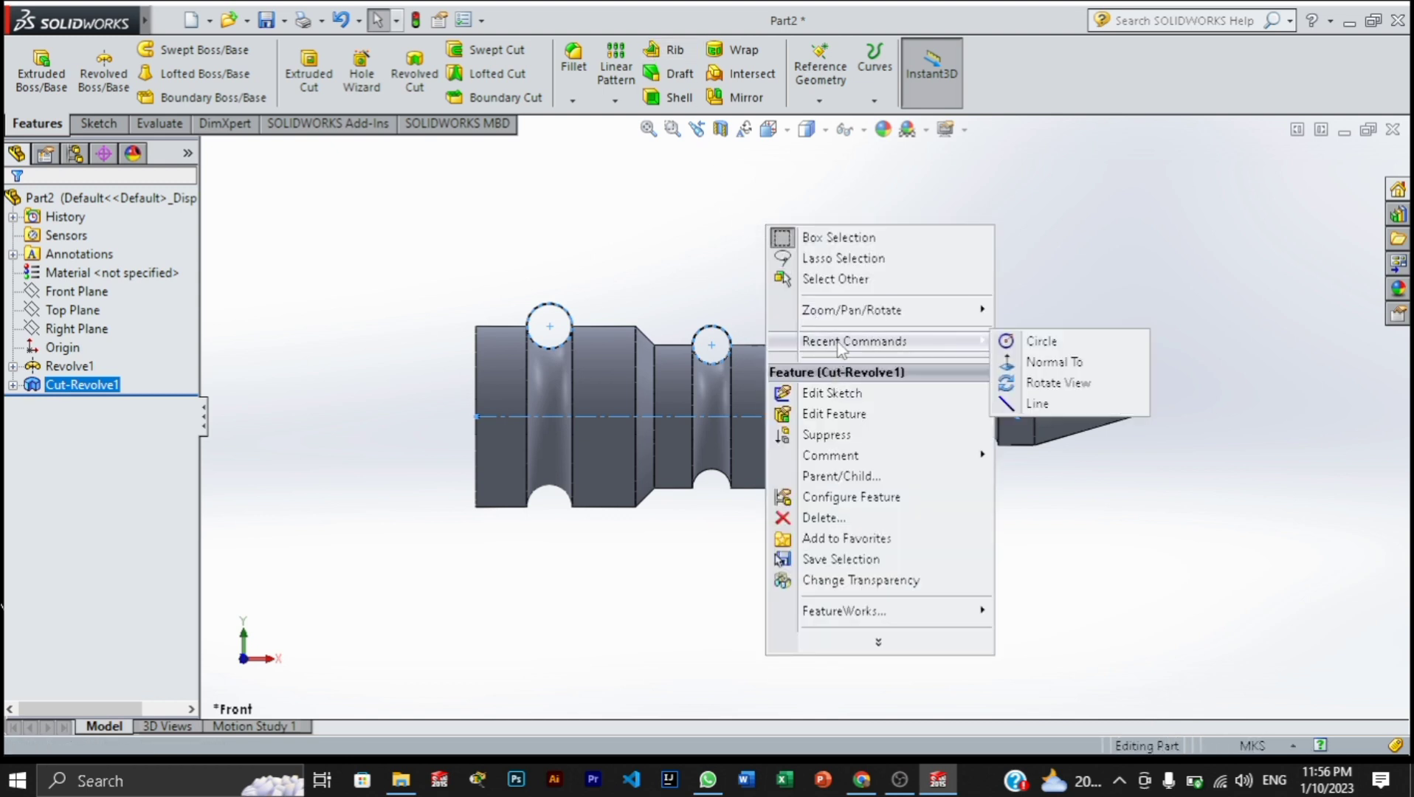
mouse_move(886, 313)
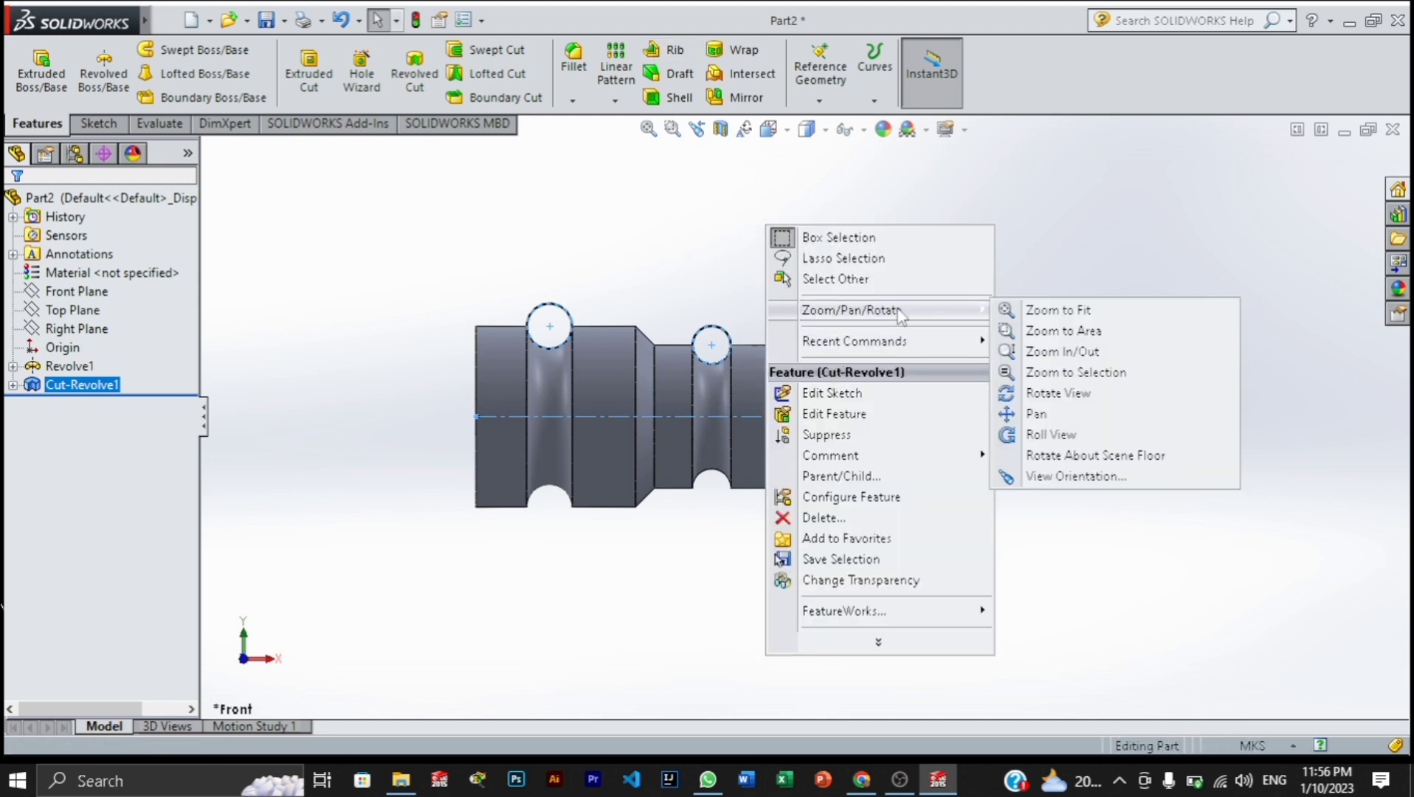
left_click(1037, 394)
left_click_drag(989, 414, 1057, 395)
left_click_drag(764, 586, 808, 435)
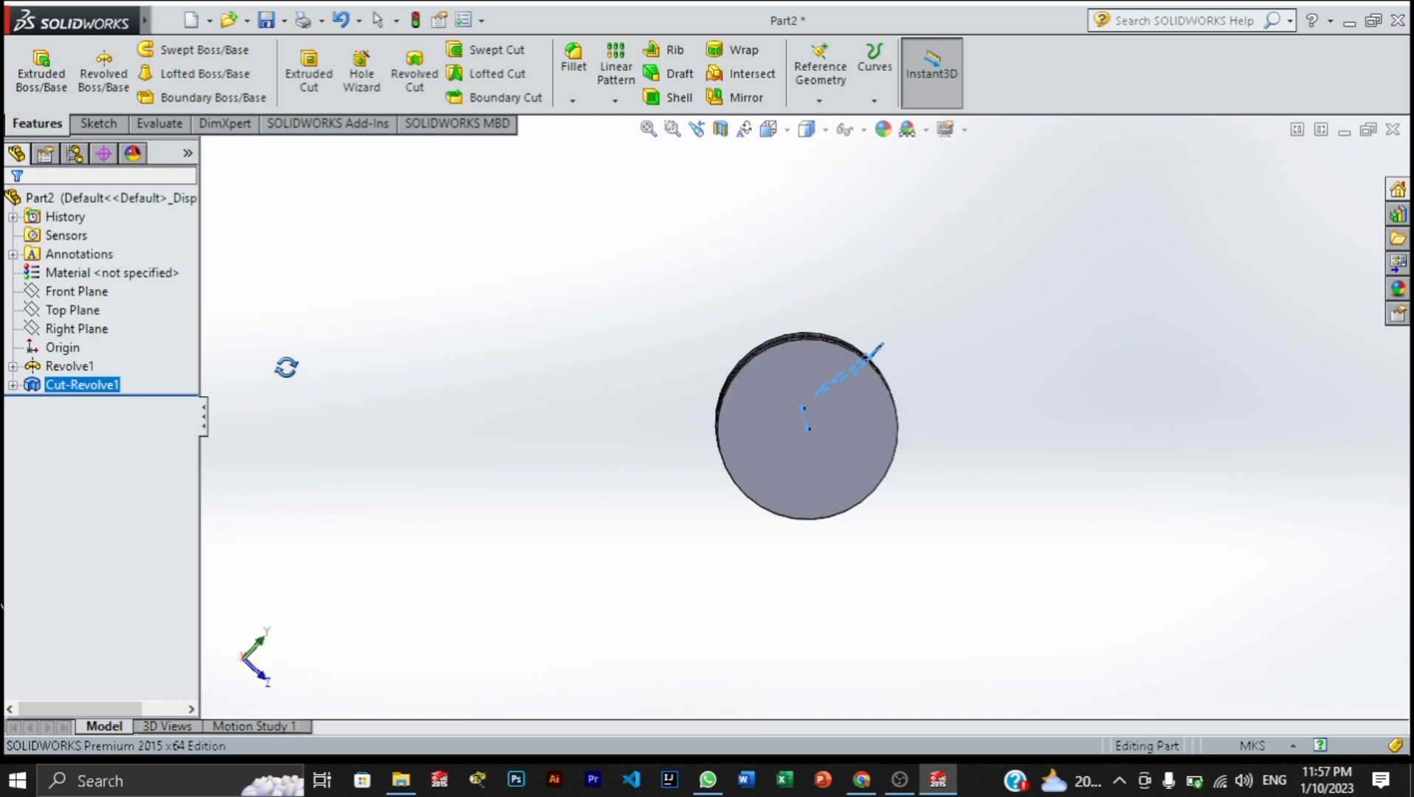
left_click(69, 354)
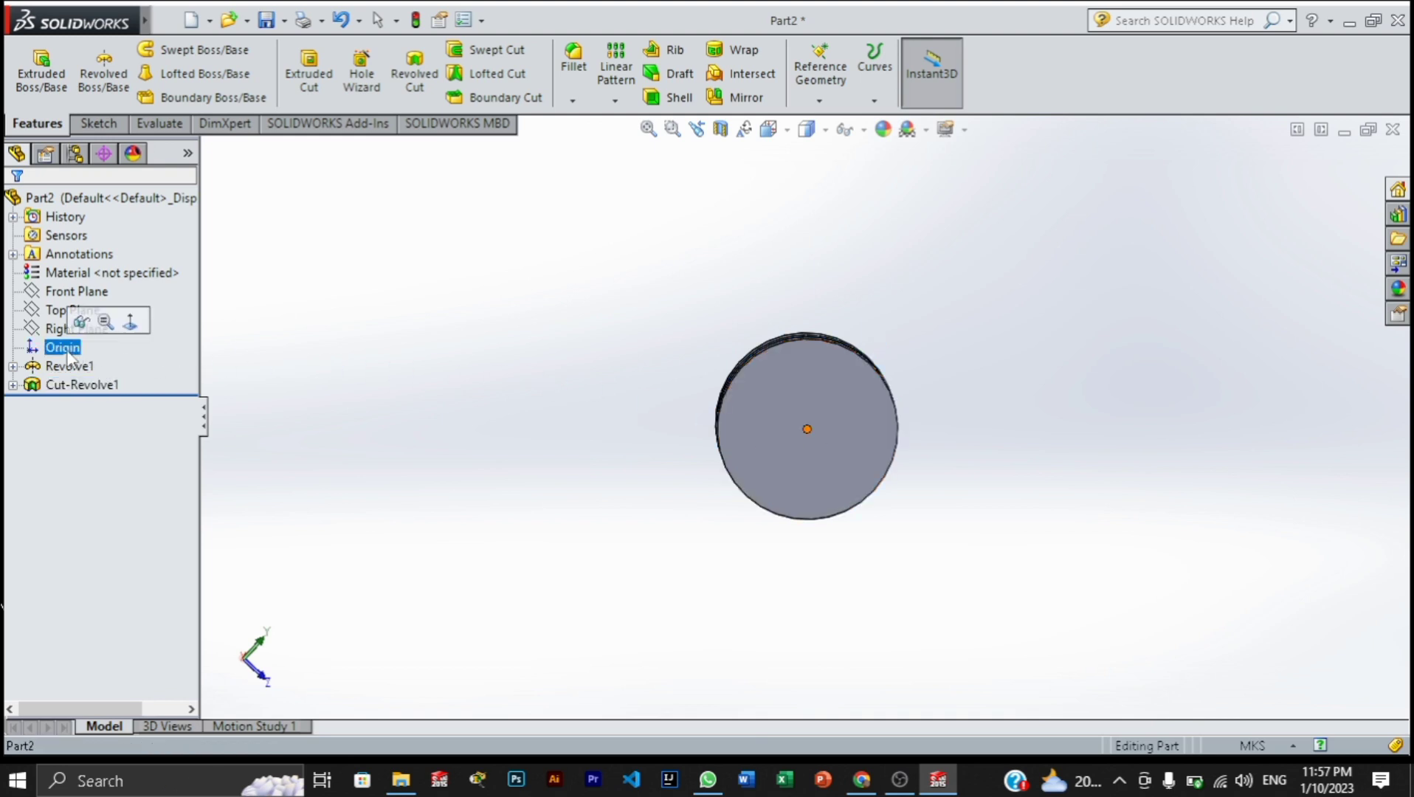
left_click(129, 322)
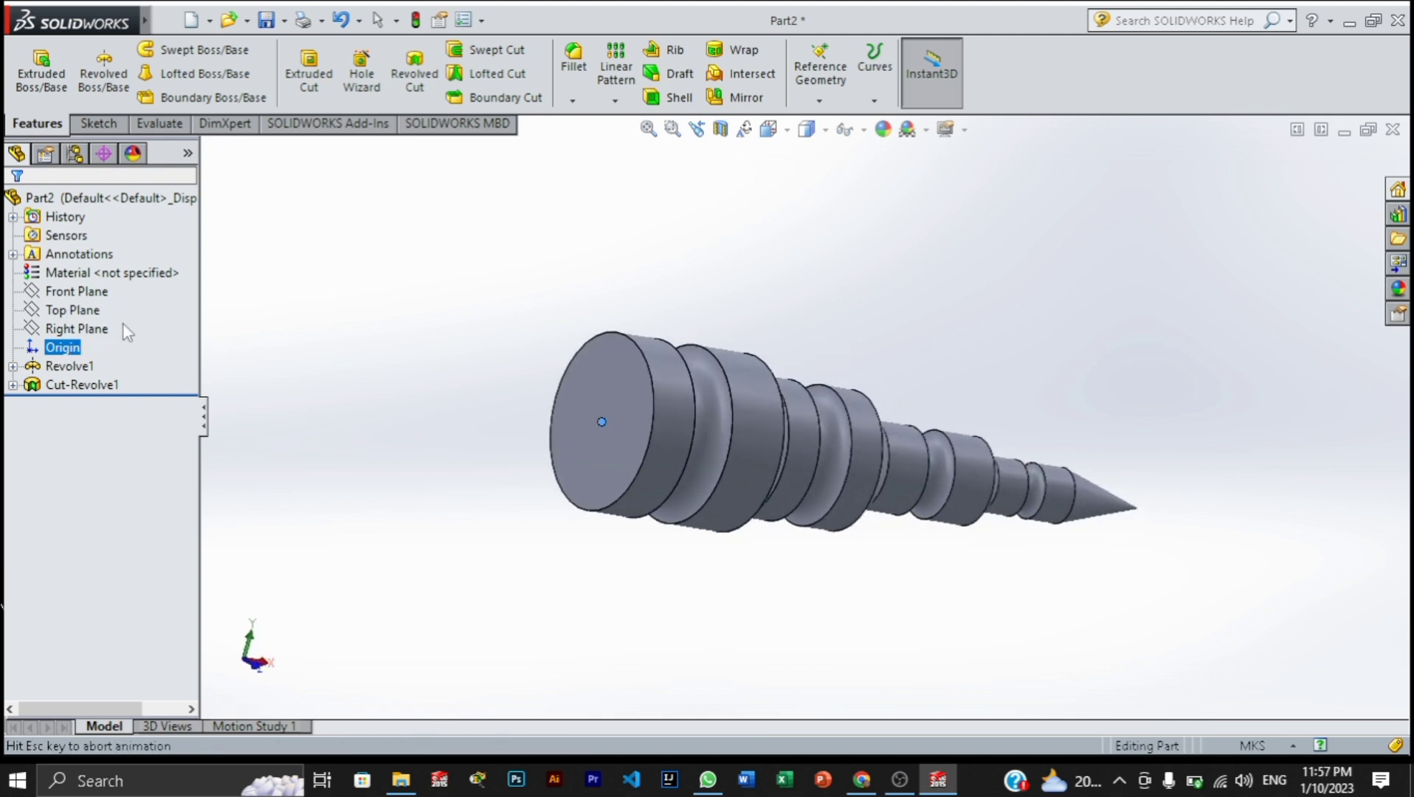
left_click(57, 344)
middle_click_drag(483, 404, 635, 413)
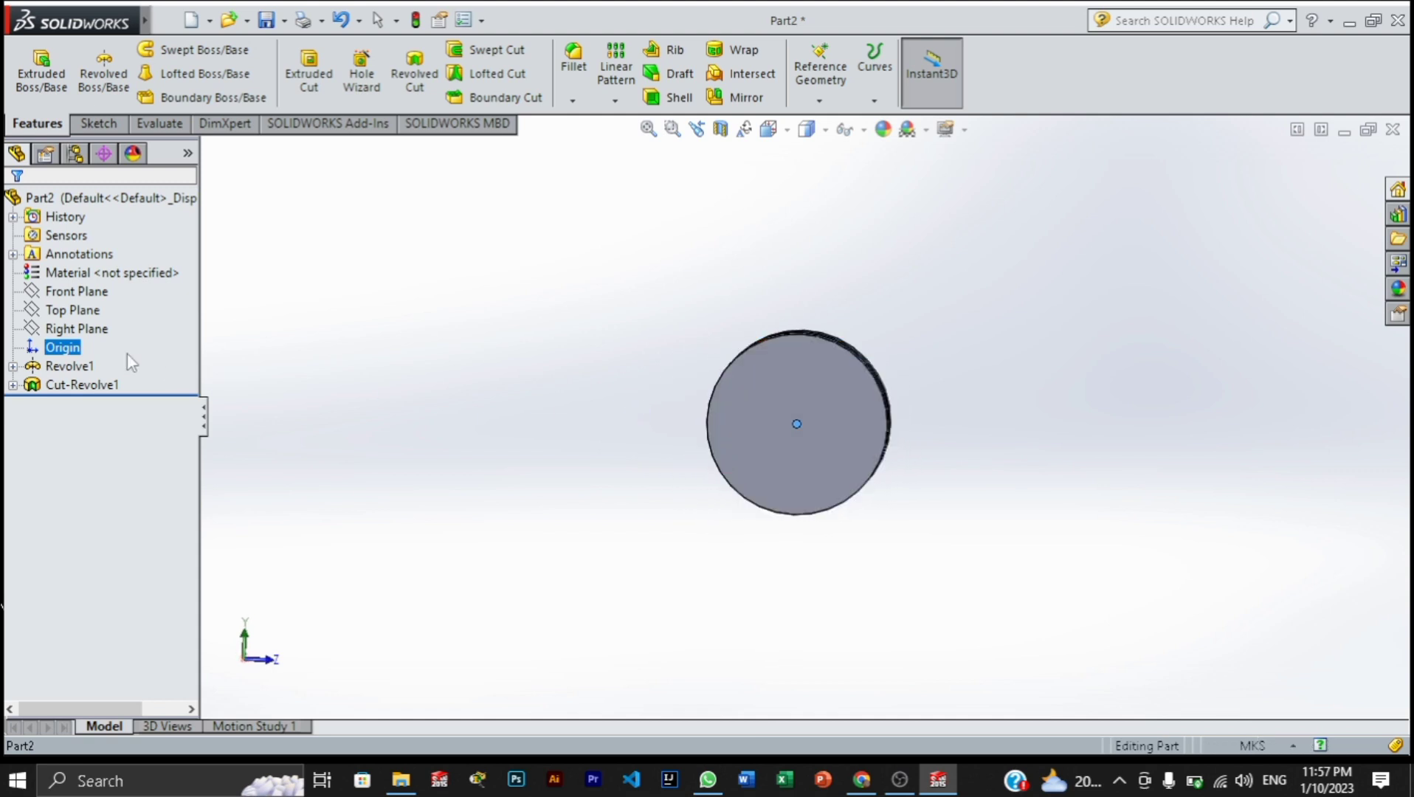
left_click(71, 355)
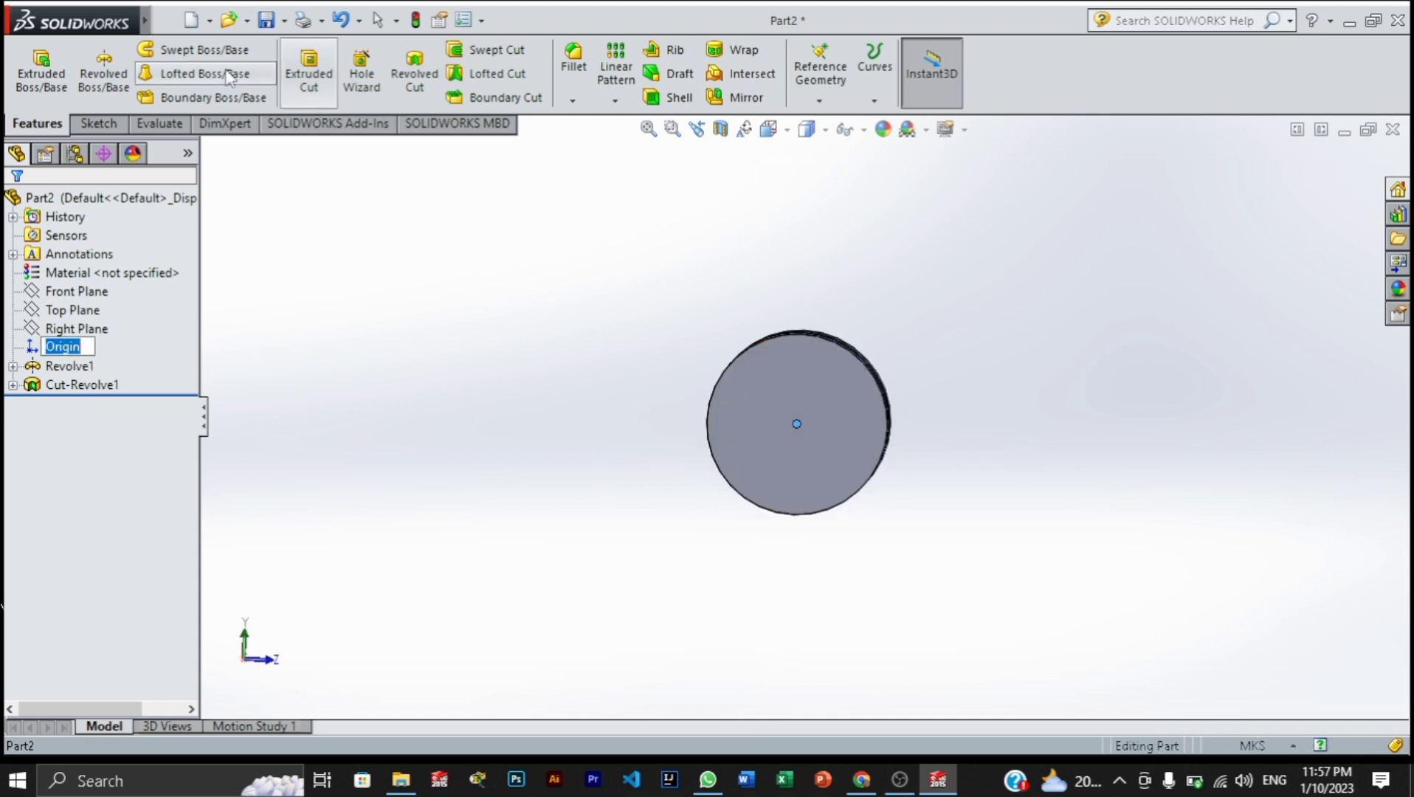
- Sketch a circle of about 0.0148 m radius on the shaft's large flat end face, centred on the origin
left_click(85, 122)
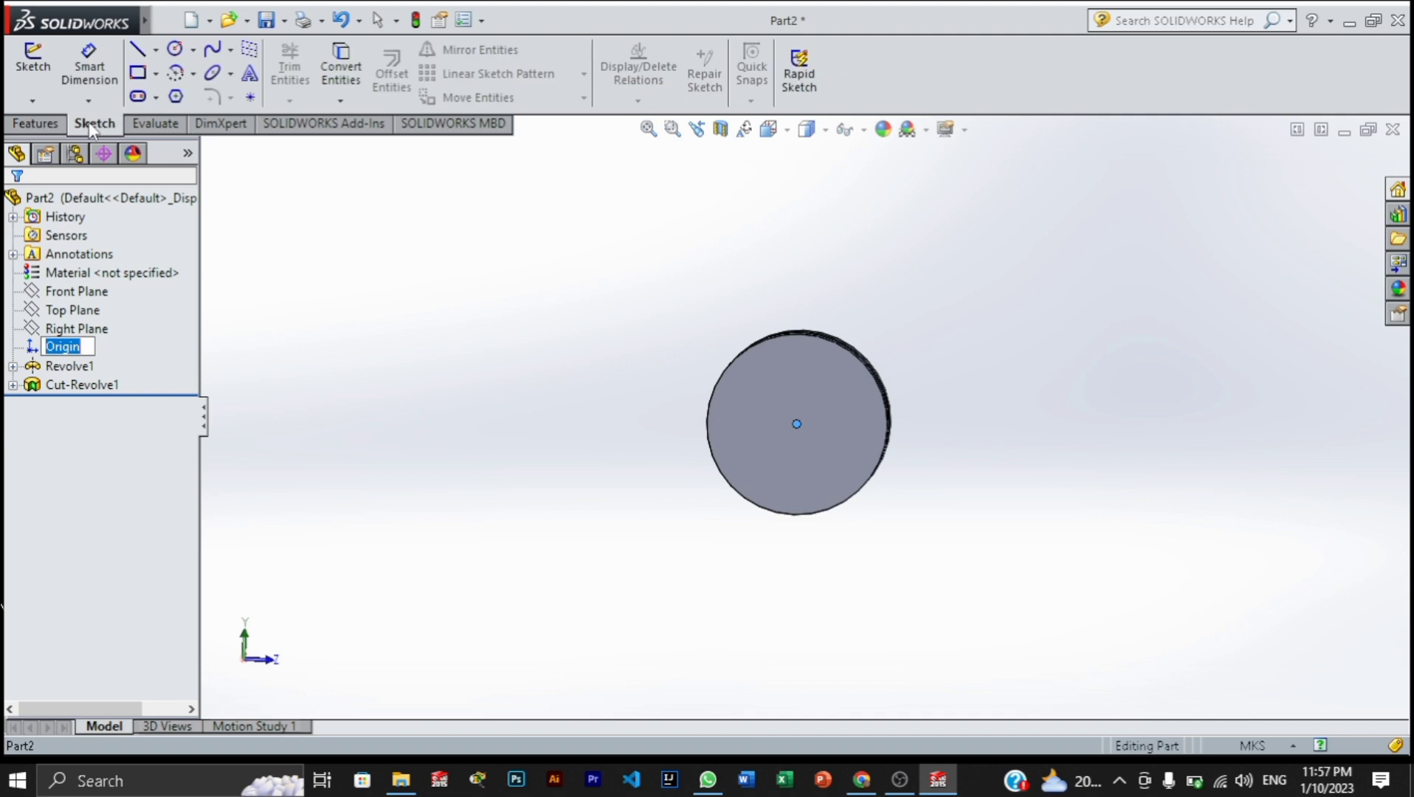
left_click(193, 50)
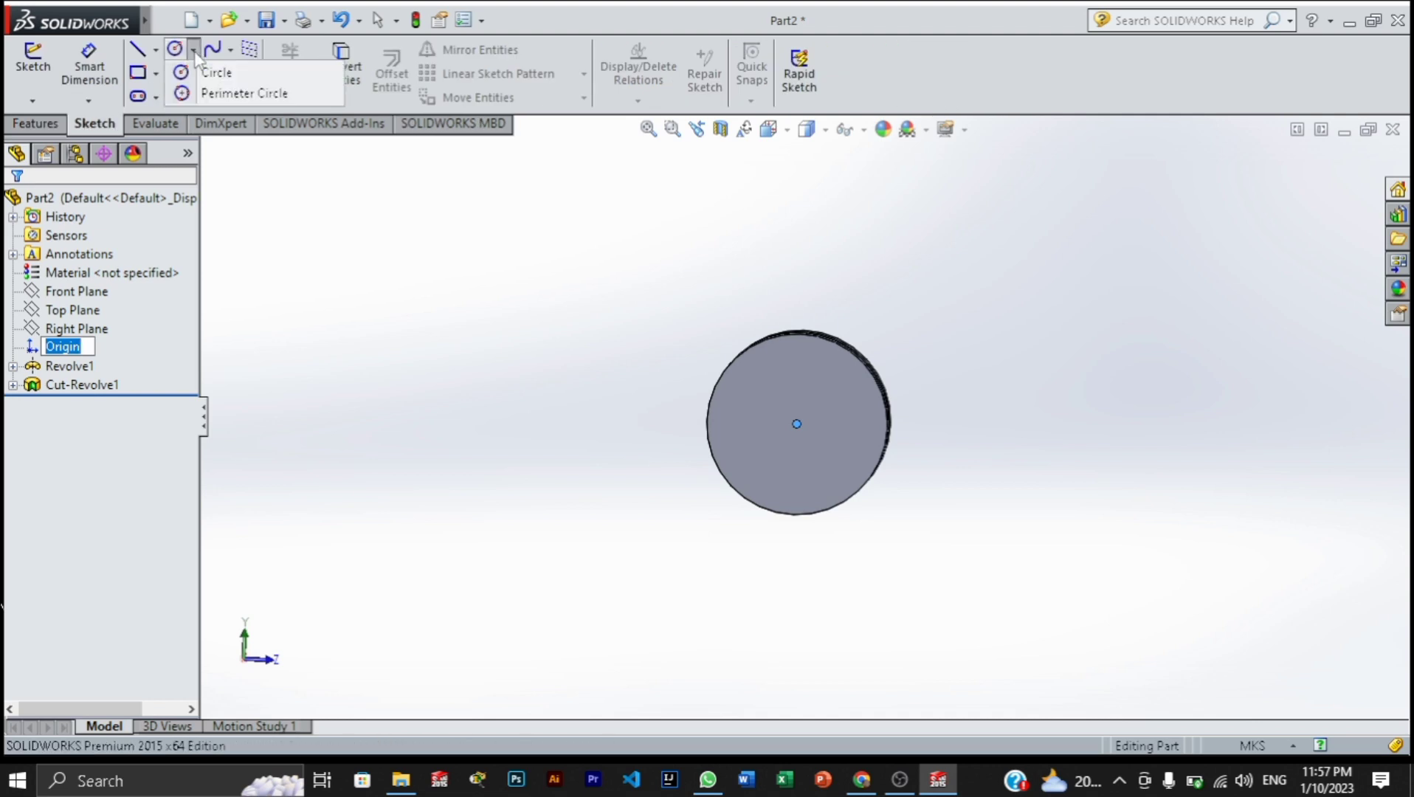
left_click(205, 71)
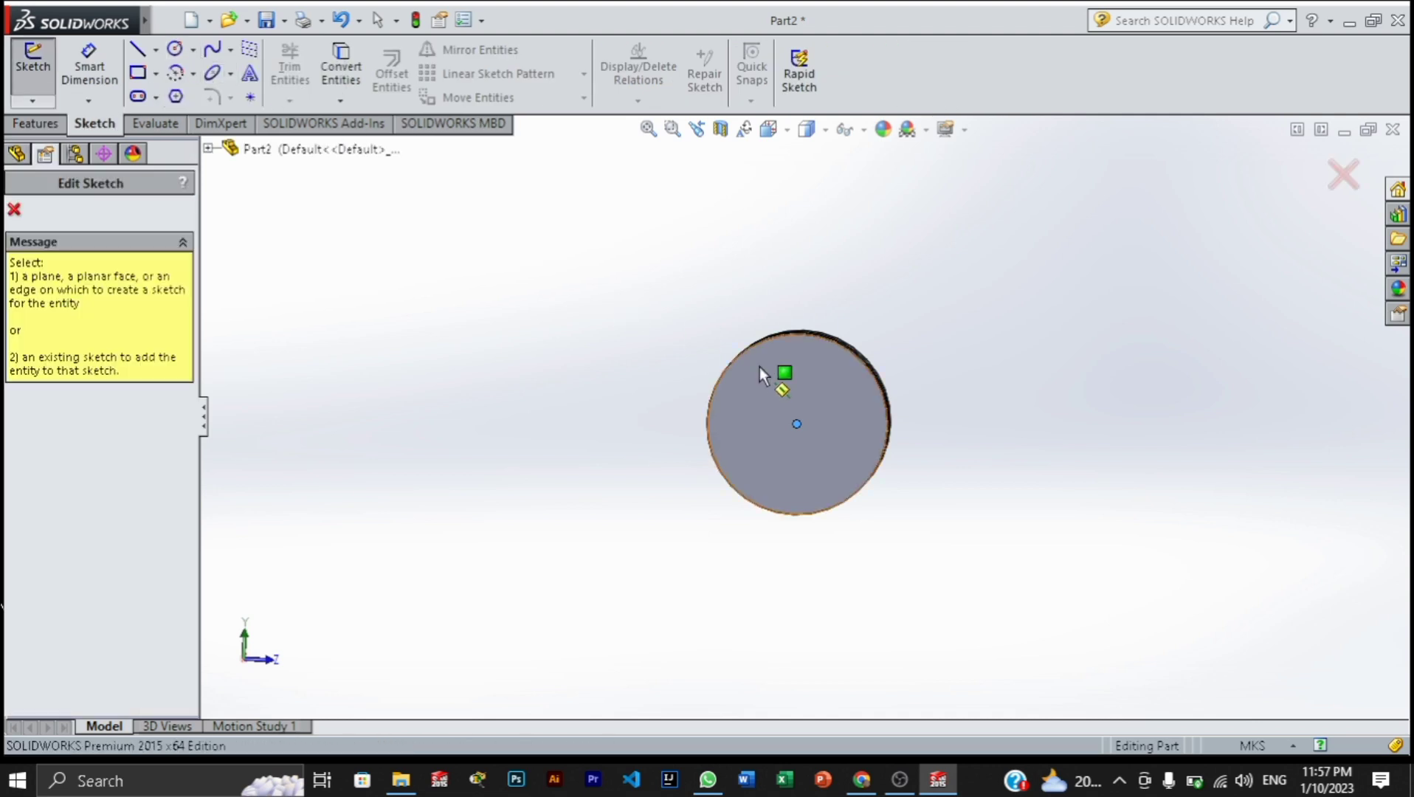
left_click(797, 422)
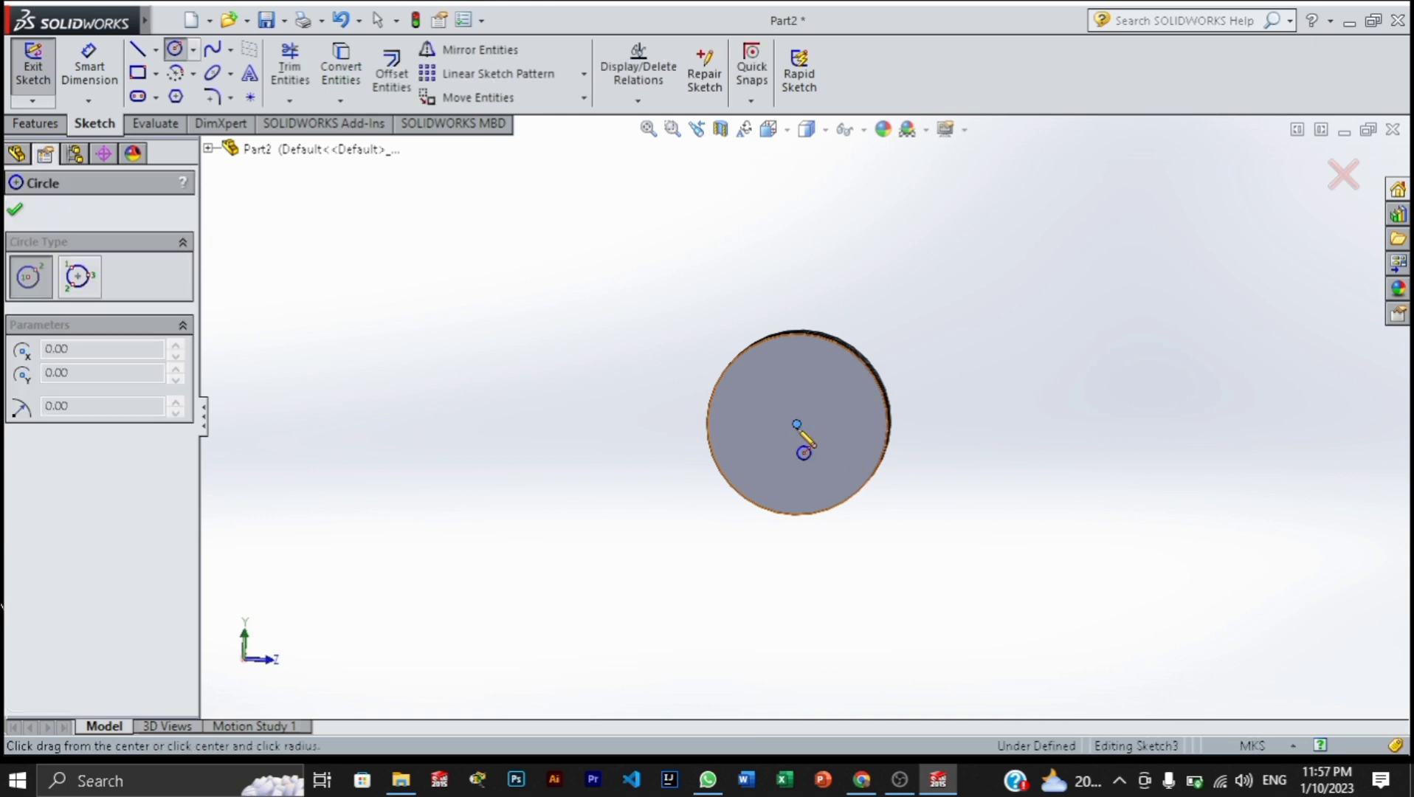
left_click(798, 426)
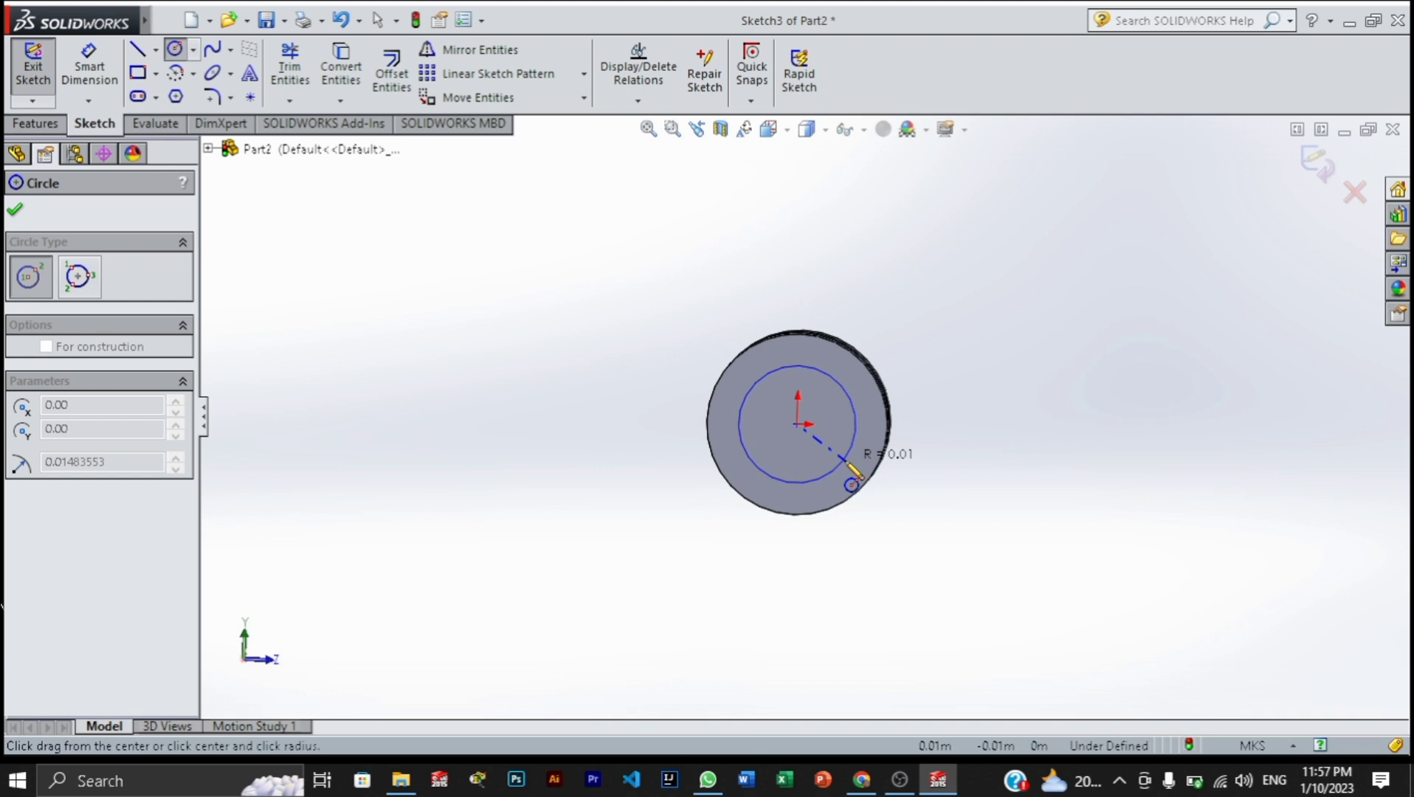
left_click(846, 461)
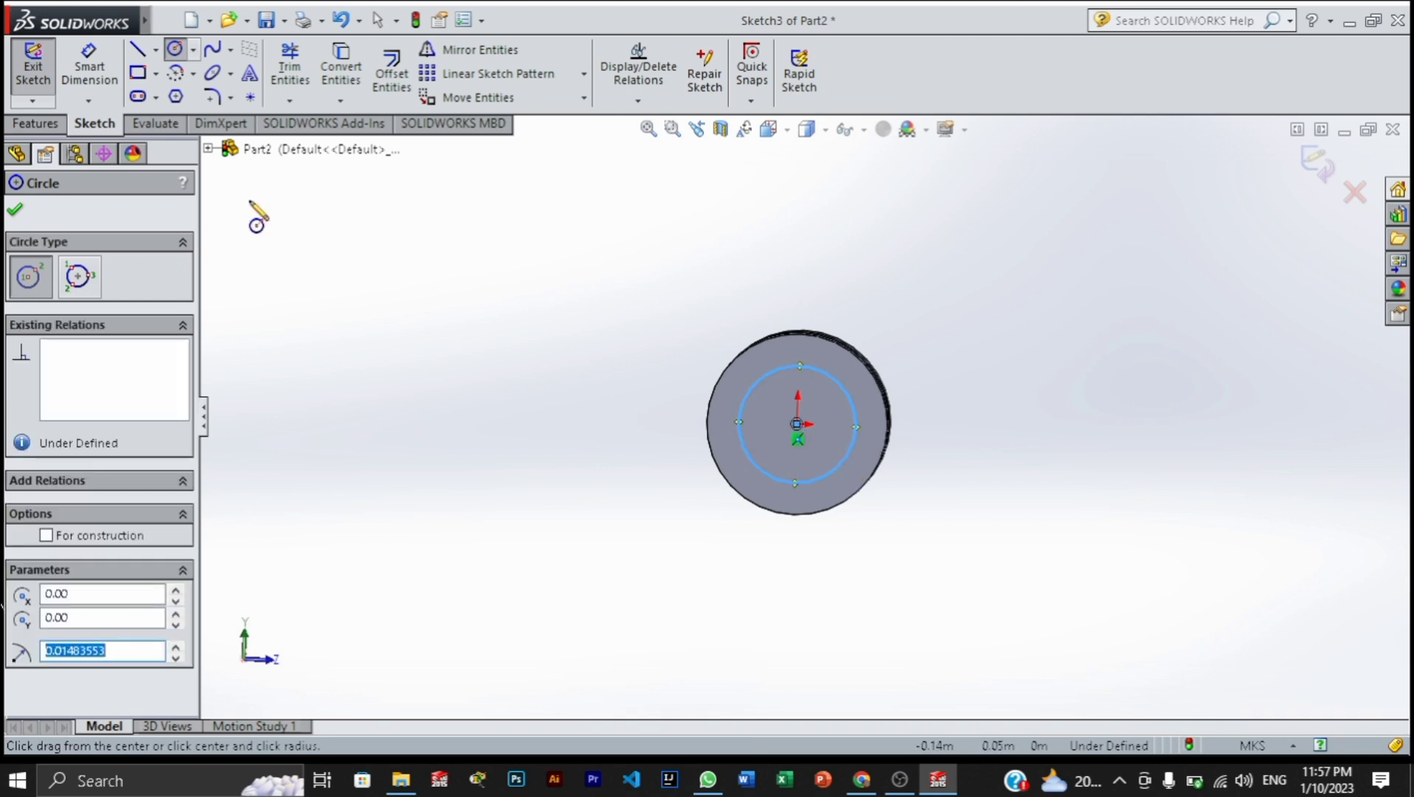
left_click(37, 124)
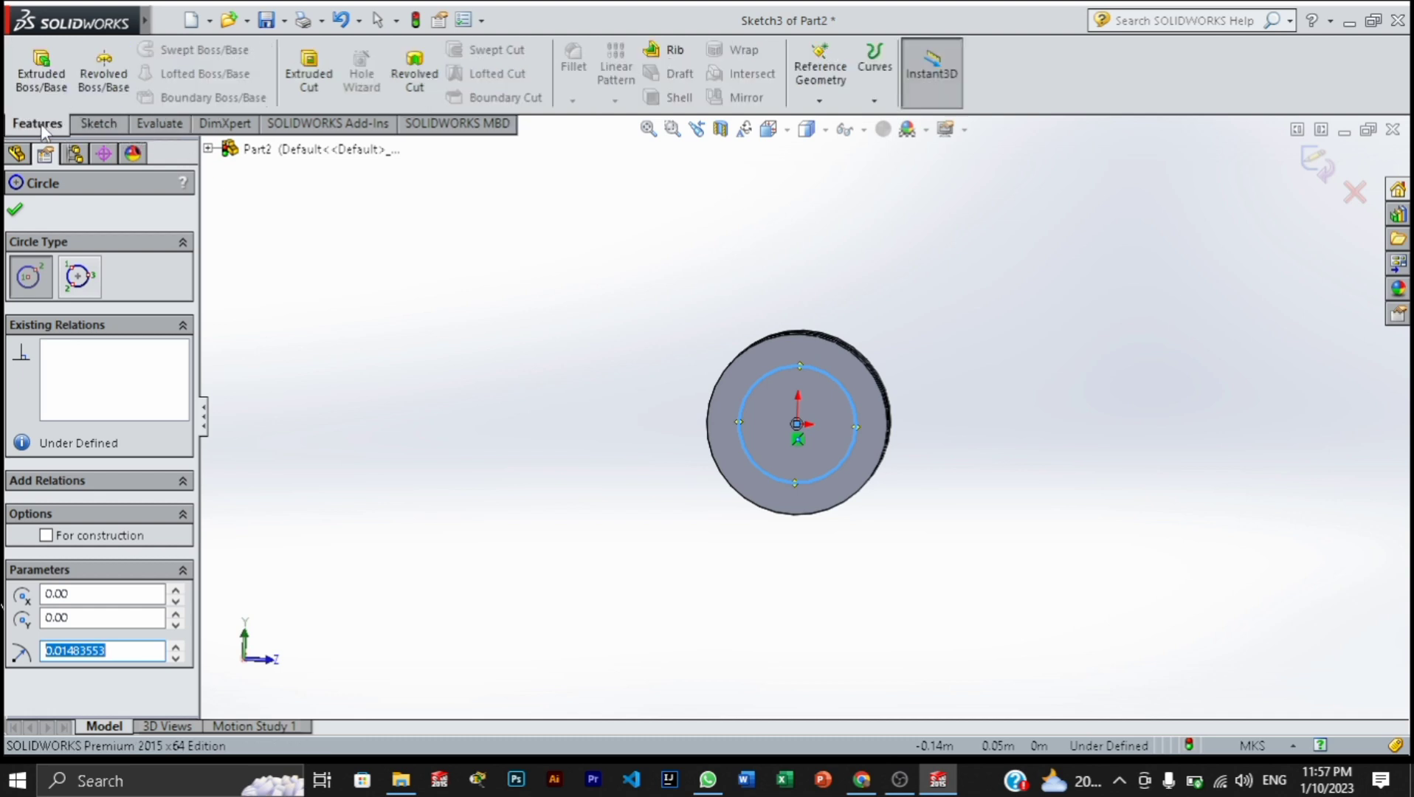
- Cut a blind hole 0.02 m deep into the shaft's large flat end with an Extruded Cut of the circle
left_click(313, 89)
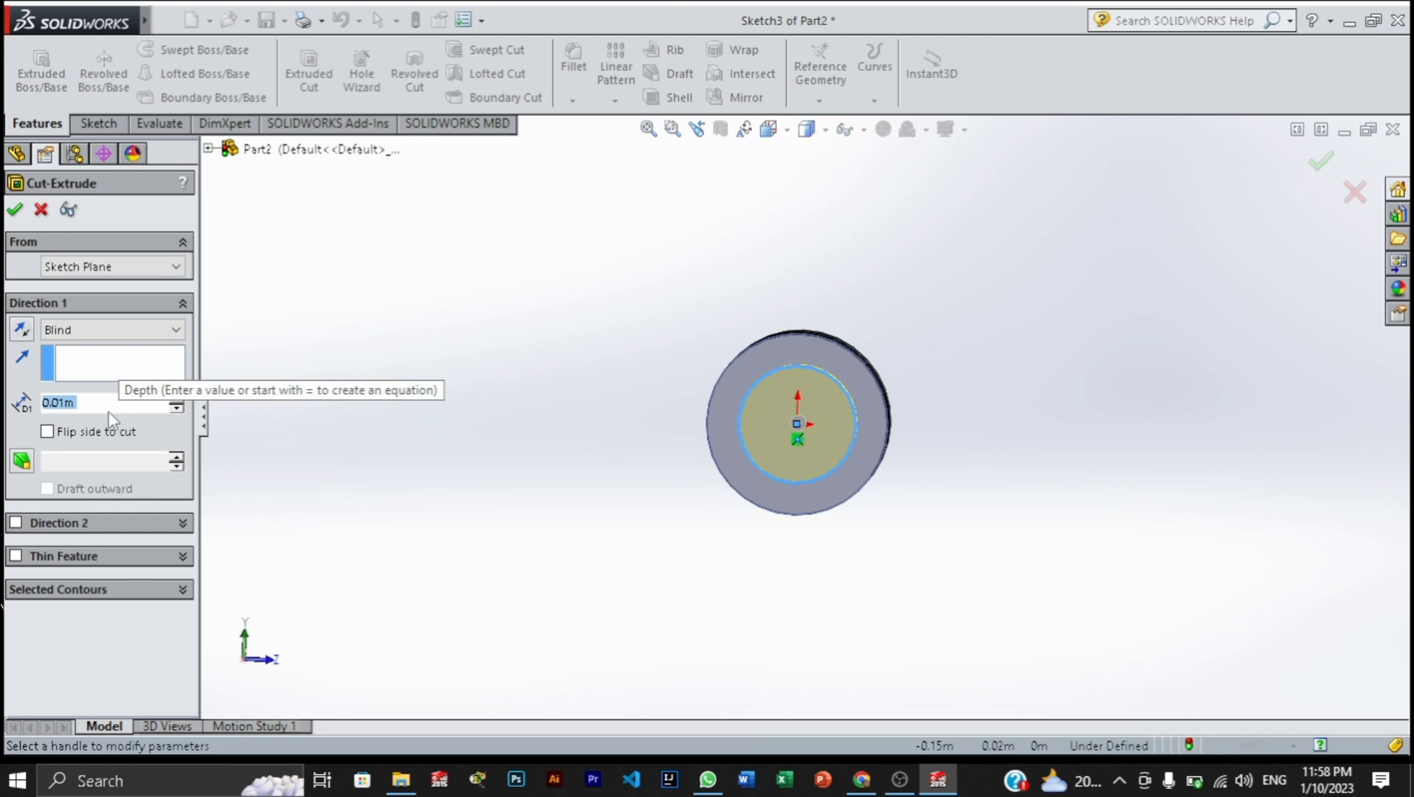
right_click(555, 312)
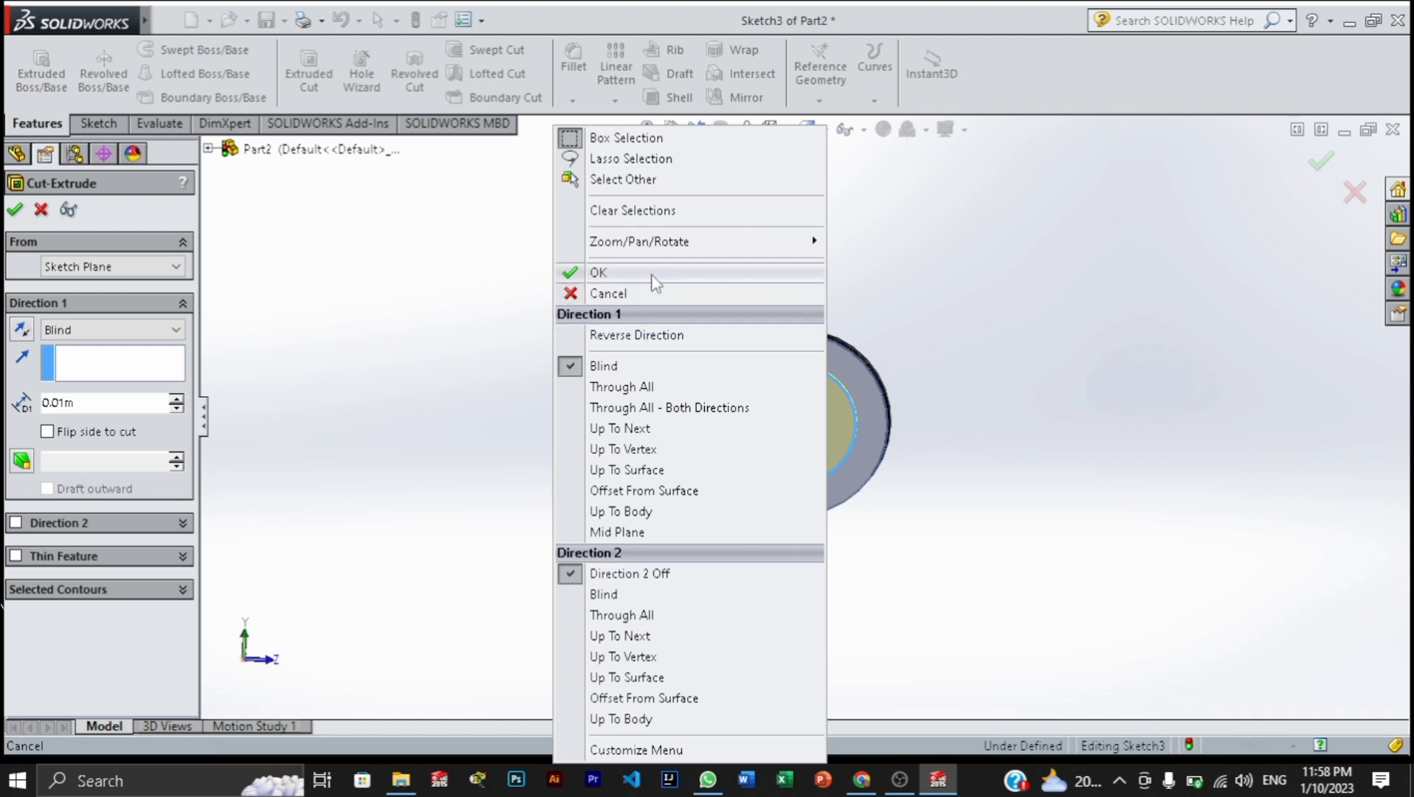
mouse_move(679, 242)
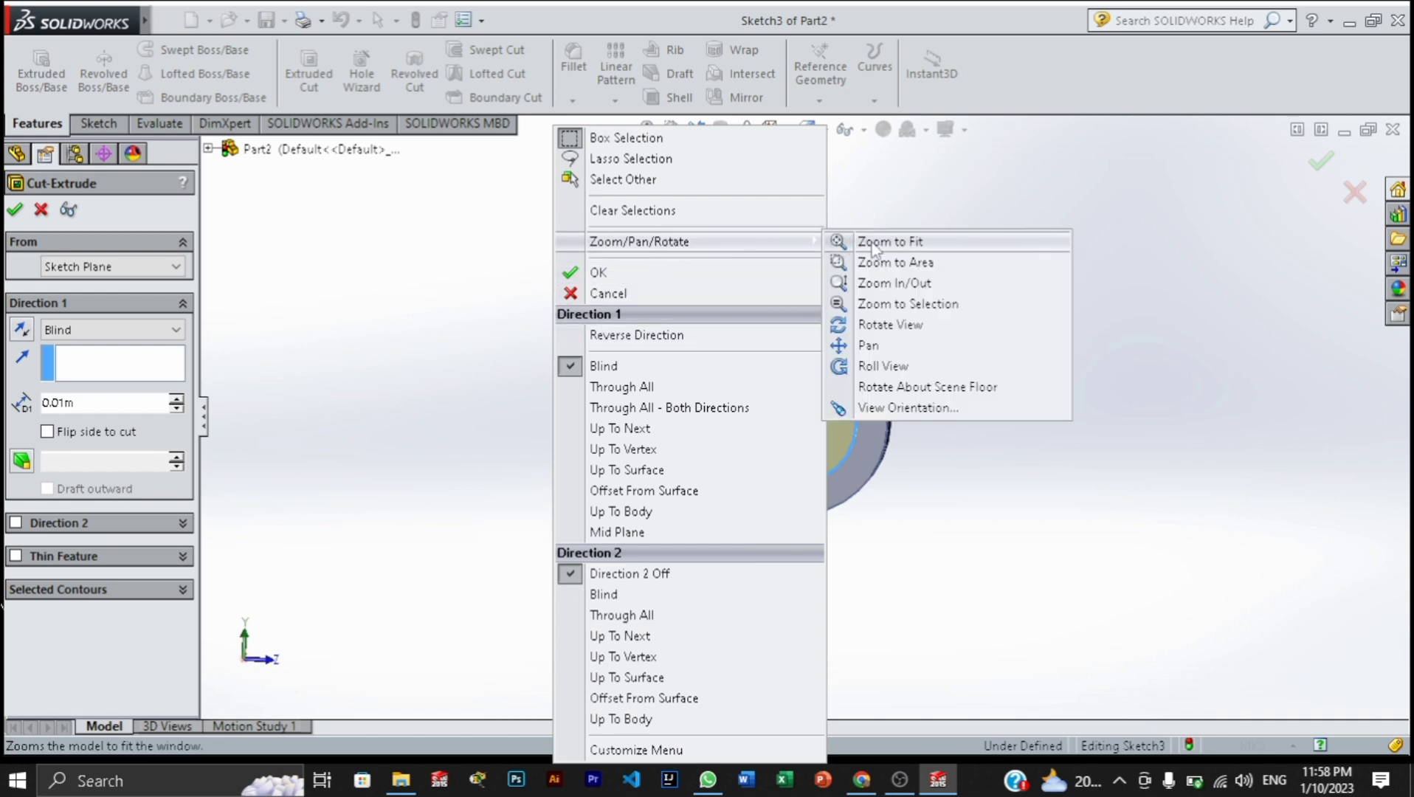
left_click(889, 330)
left_click_drag(739, 410, 1167, 415)
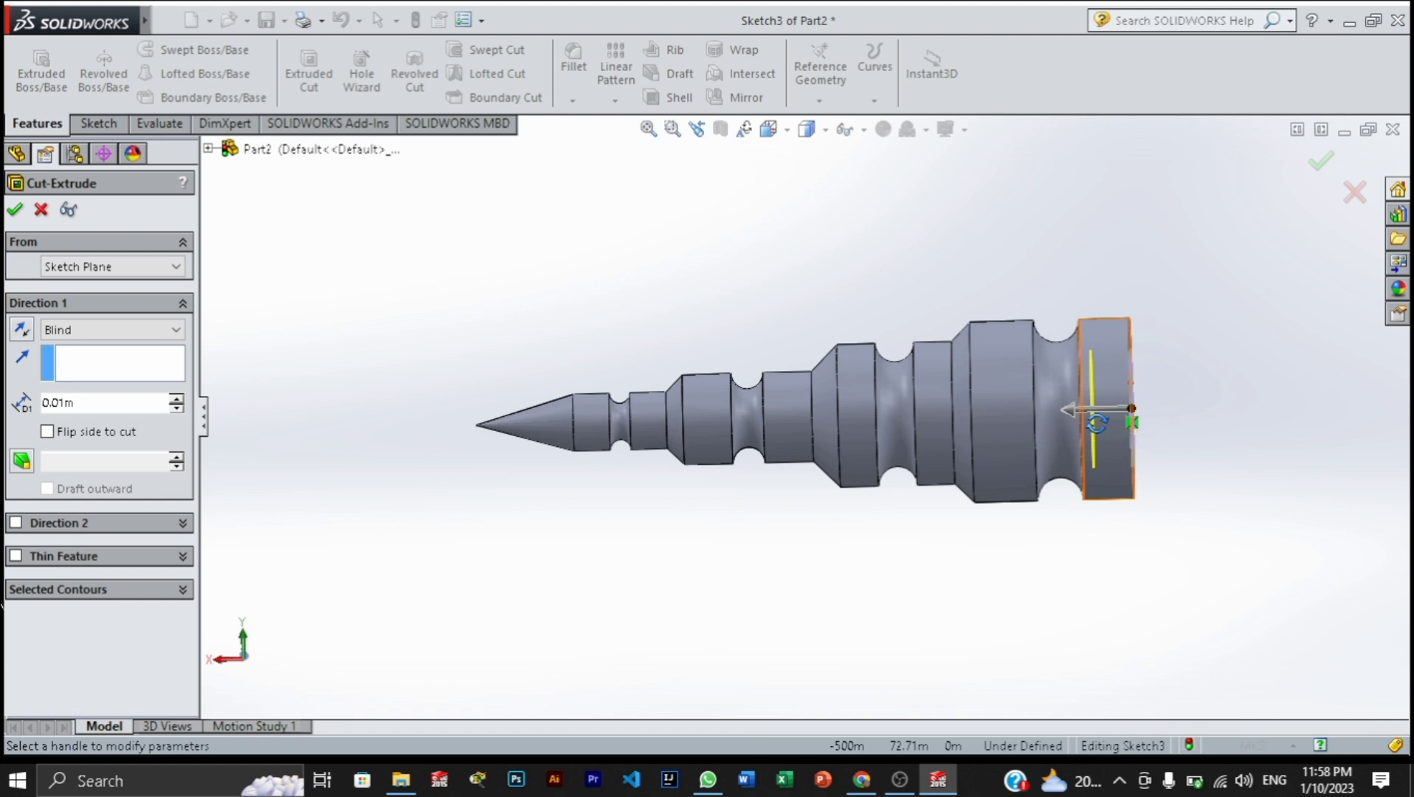
left_click(176, 400)
left_click(175, 400)
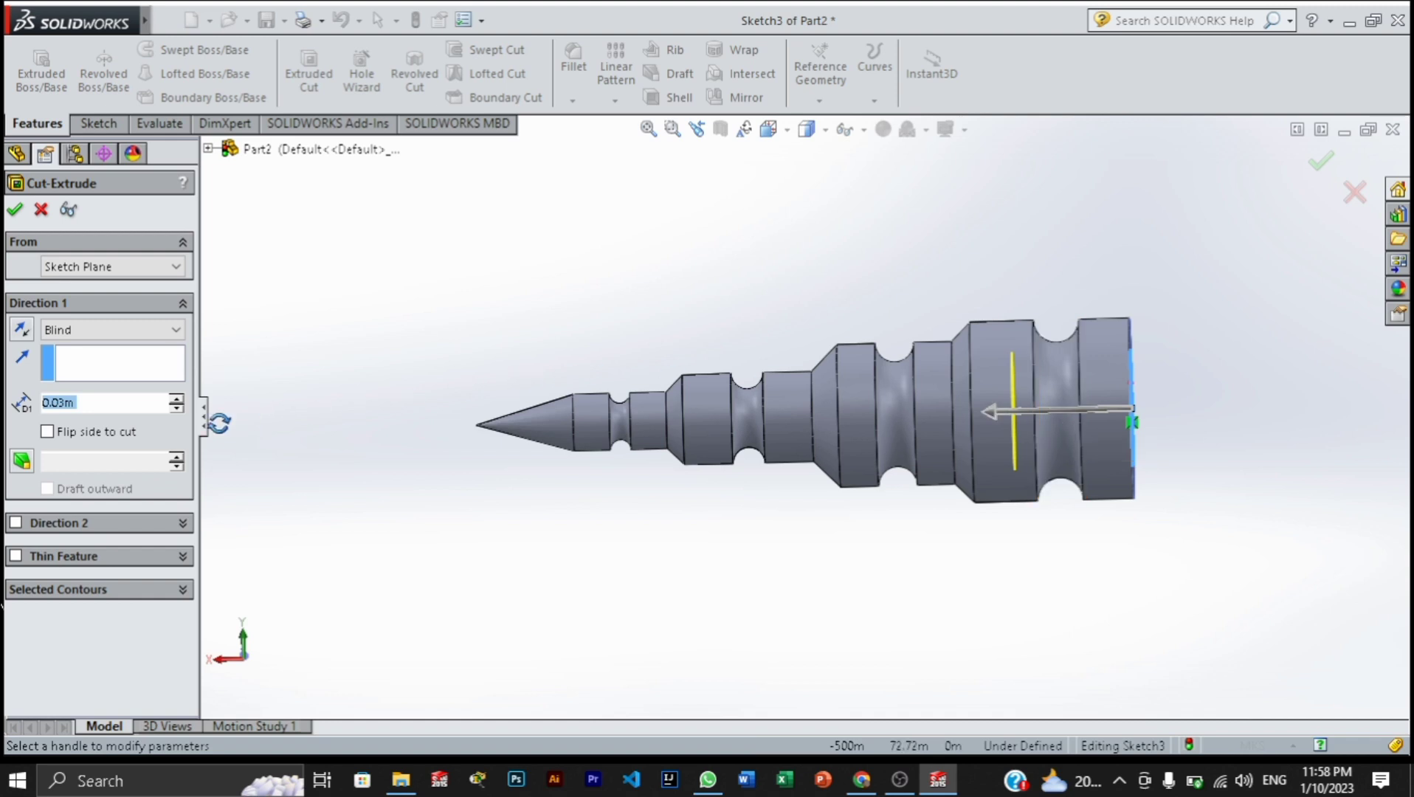
left_click(177, 399)
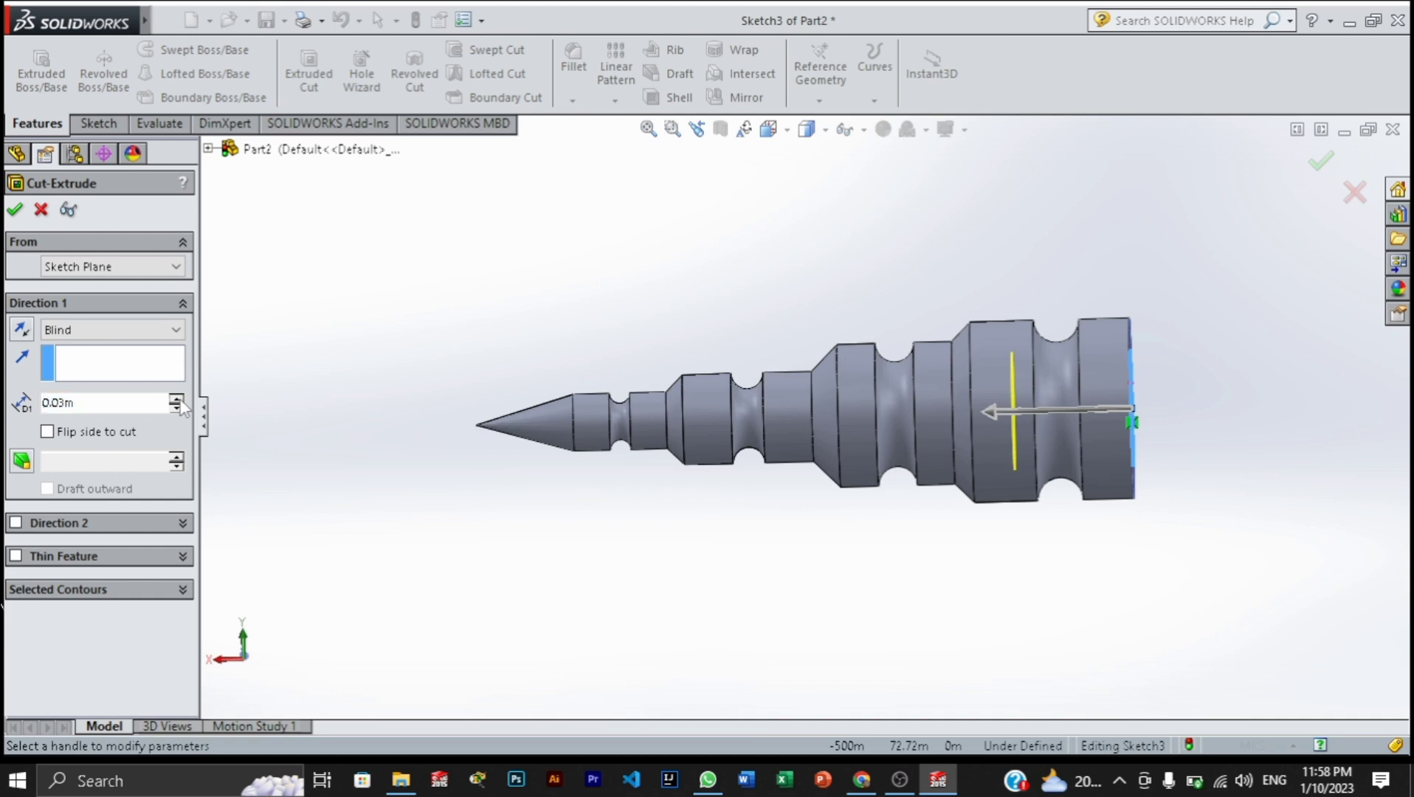
left_click(177, 399)
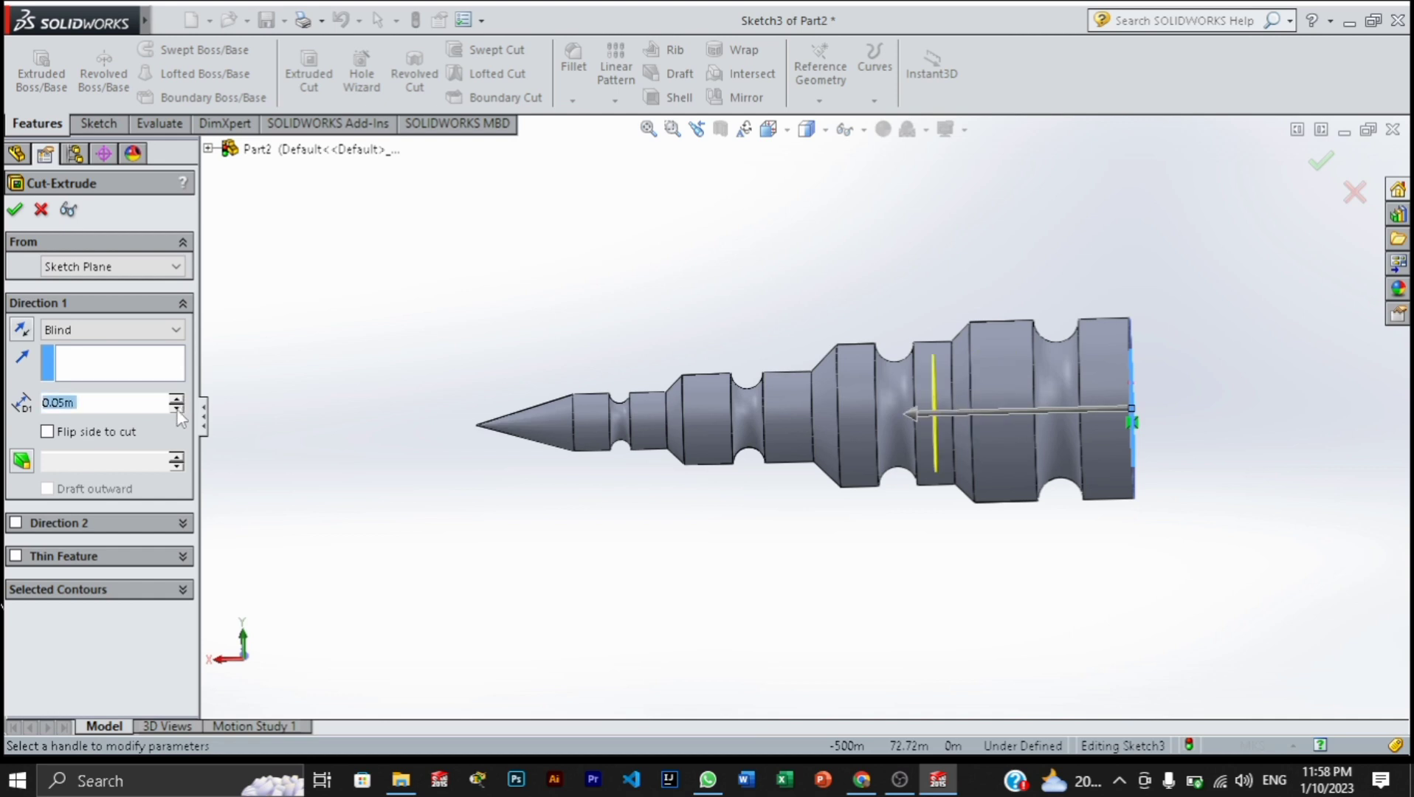
left_click(176, 407)
left_click(177, 407)
left_click(177, 408)
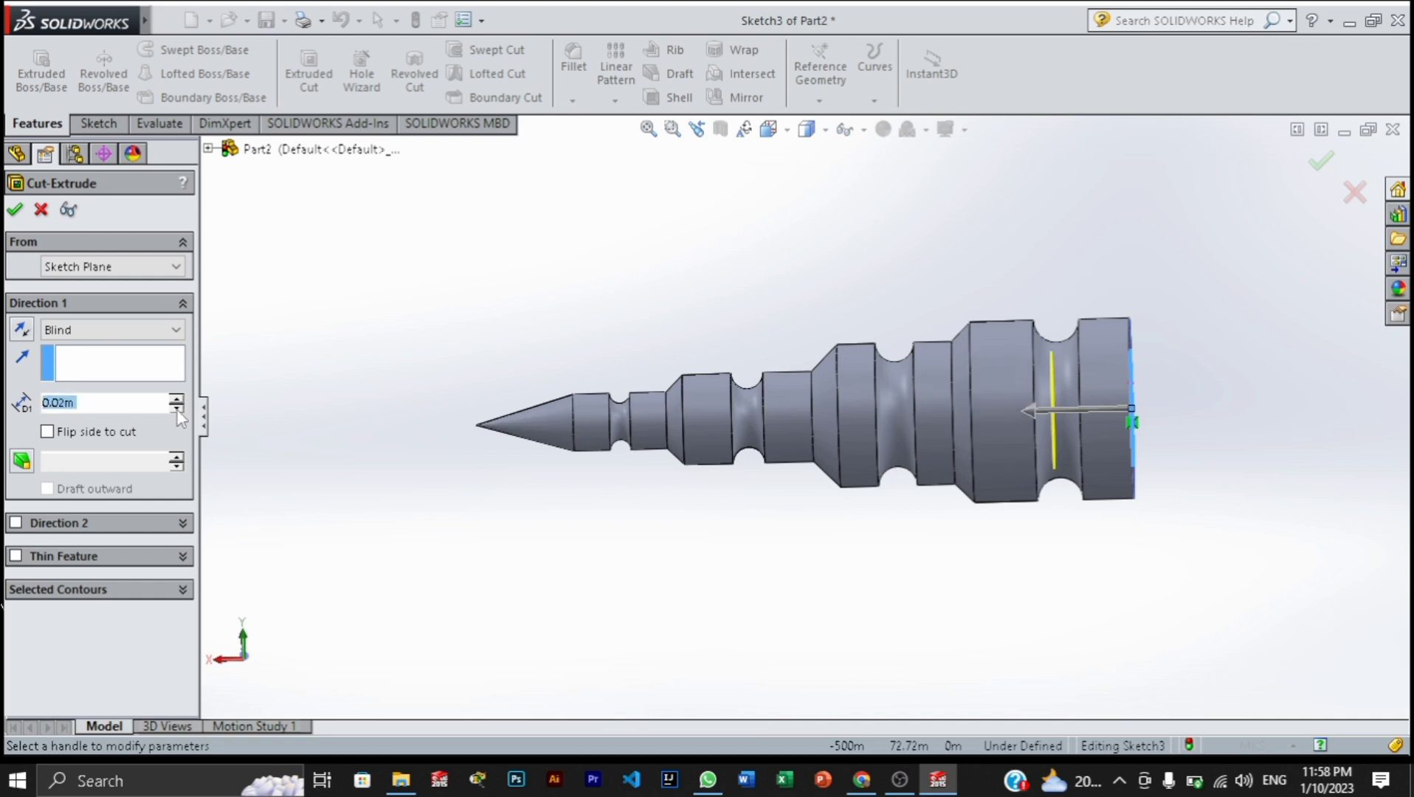
left_click(176, 408)
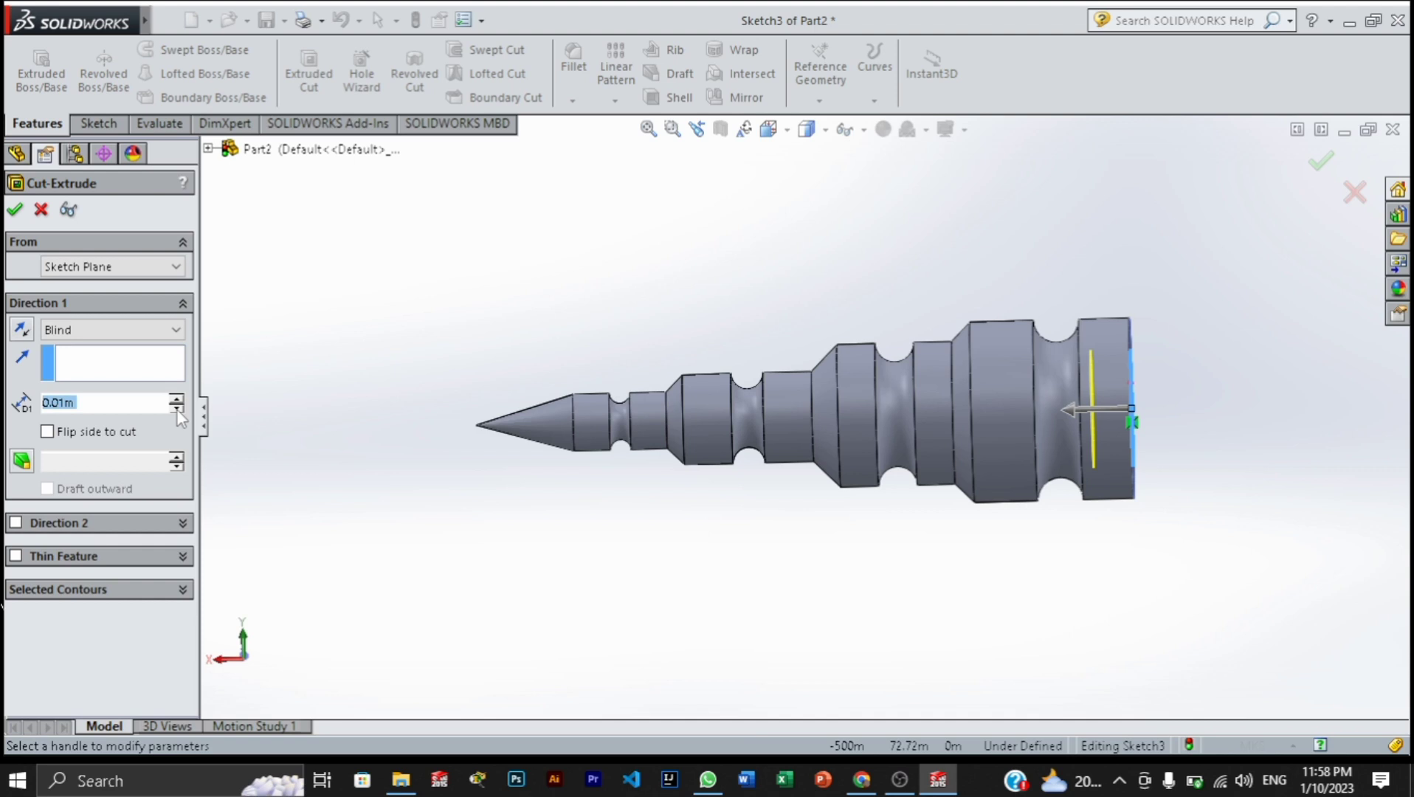
left_click(176, 400)
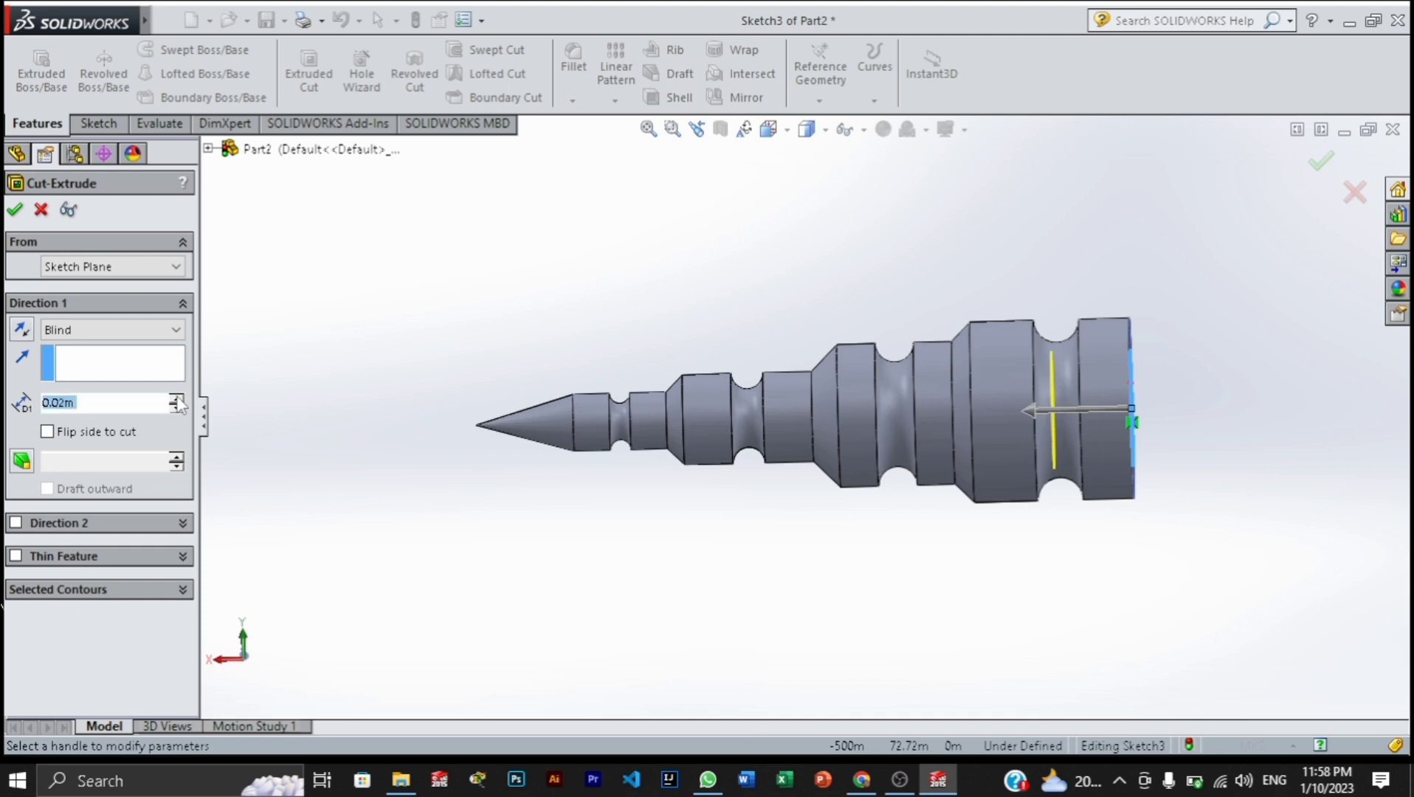
left_click(15, 208)
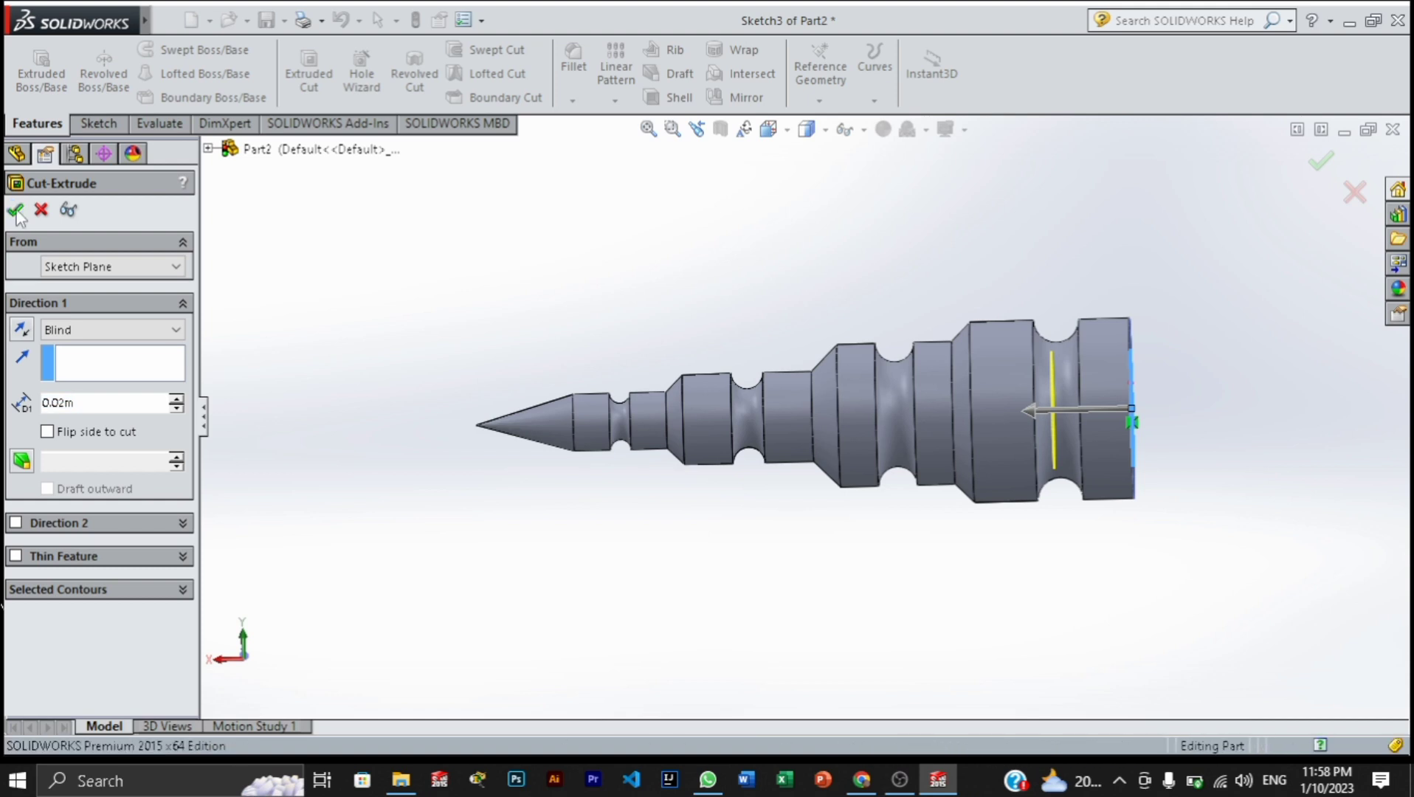
- Rotate the view to examine the hole in the large end face and the shaft's grooved side
right_click(804, 327)
mouse_move(903, 421)
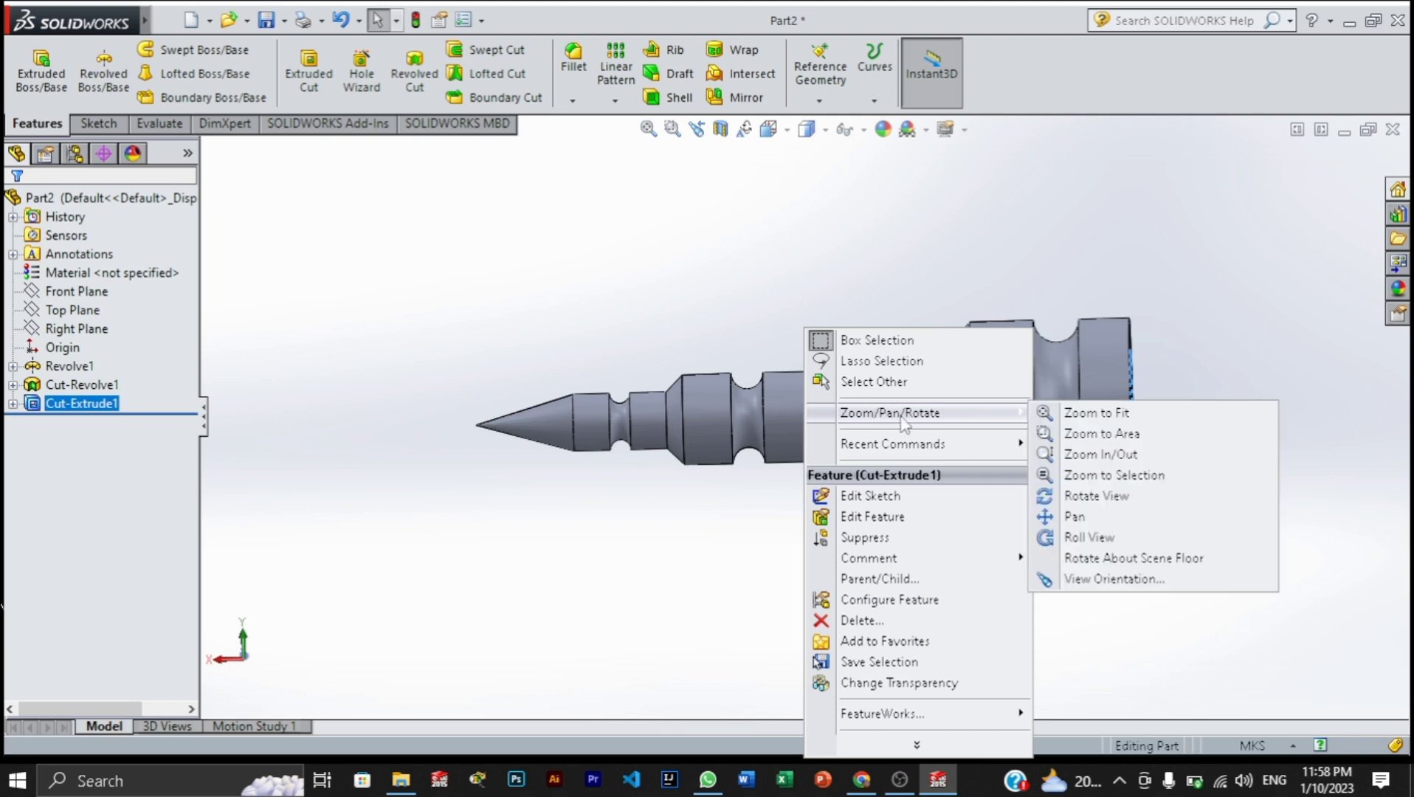
left_click(1092, 496)
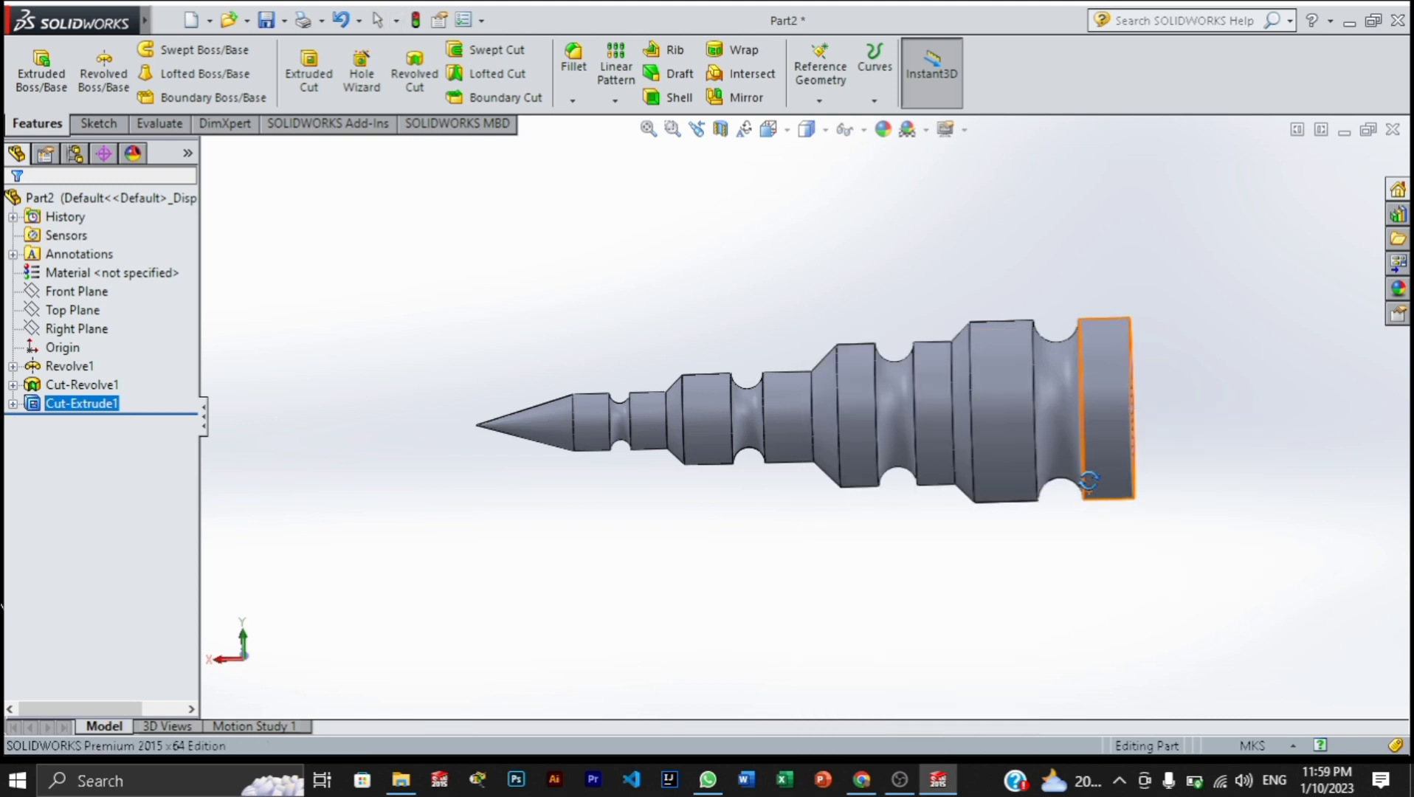
left_click_drag(1089, 481, 950, 397)
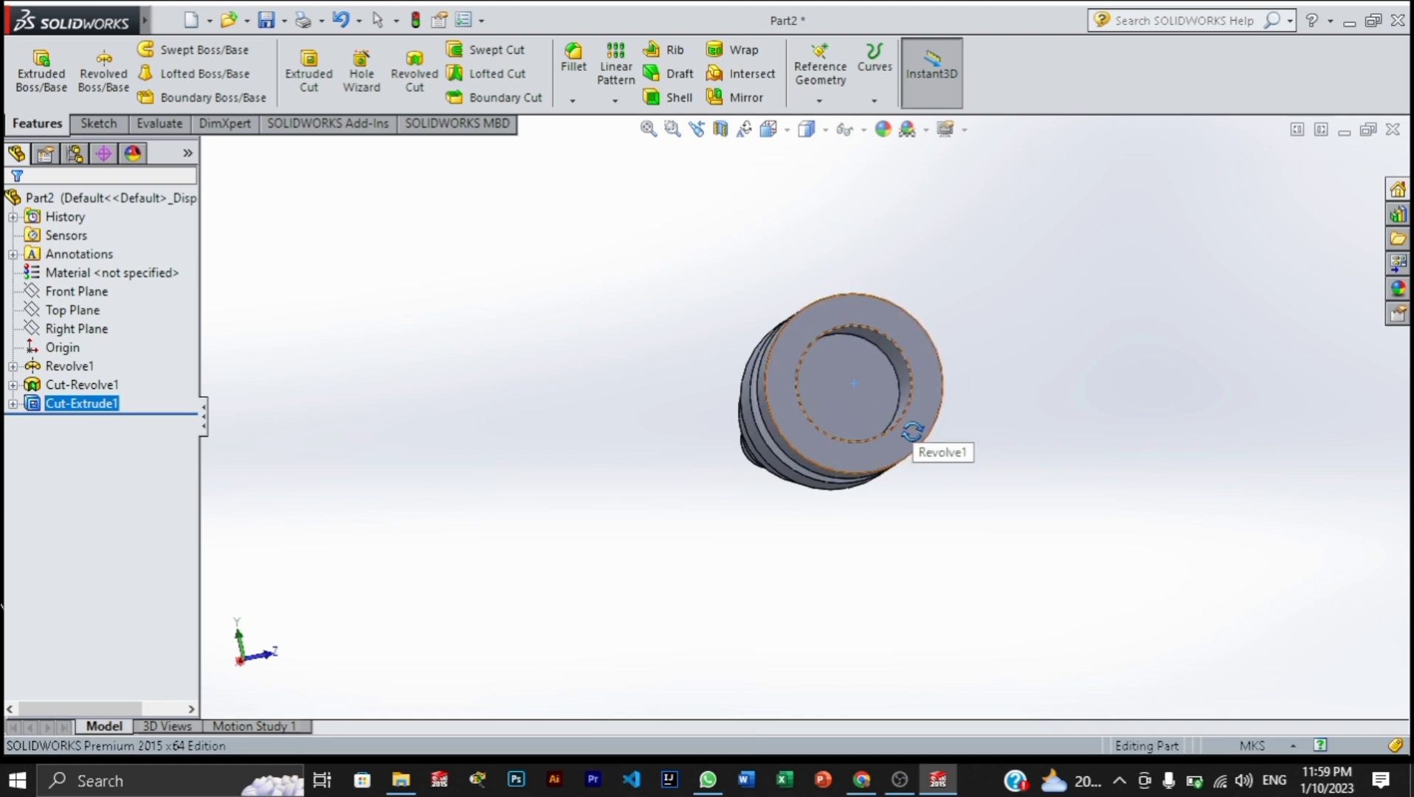
left_click_drag(913, 431, 1050, 633)
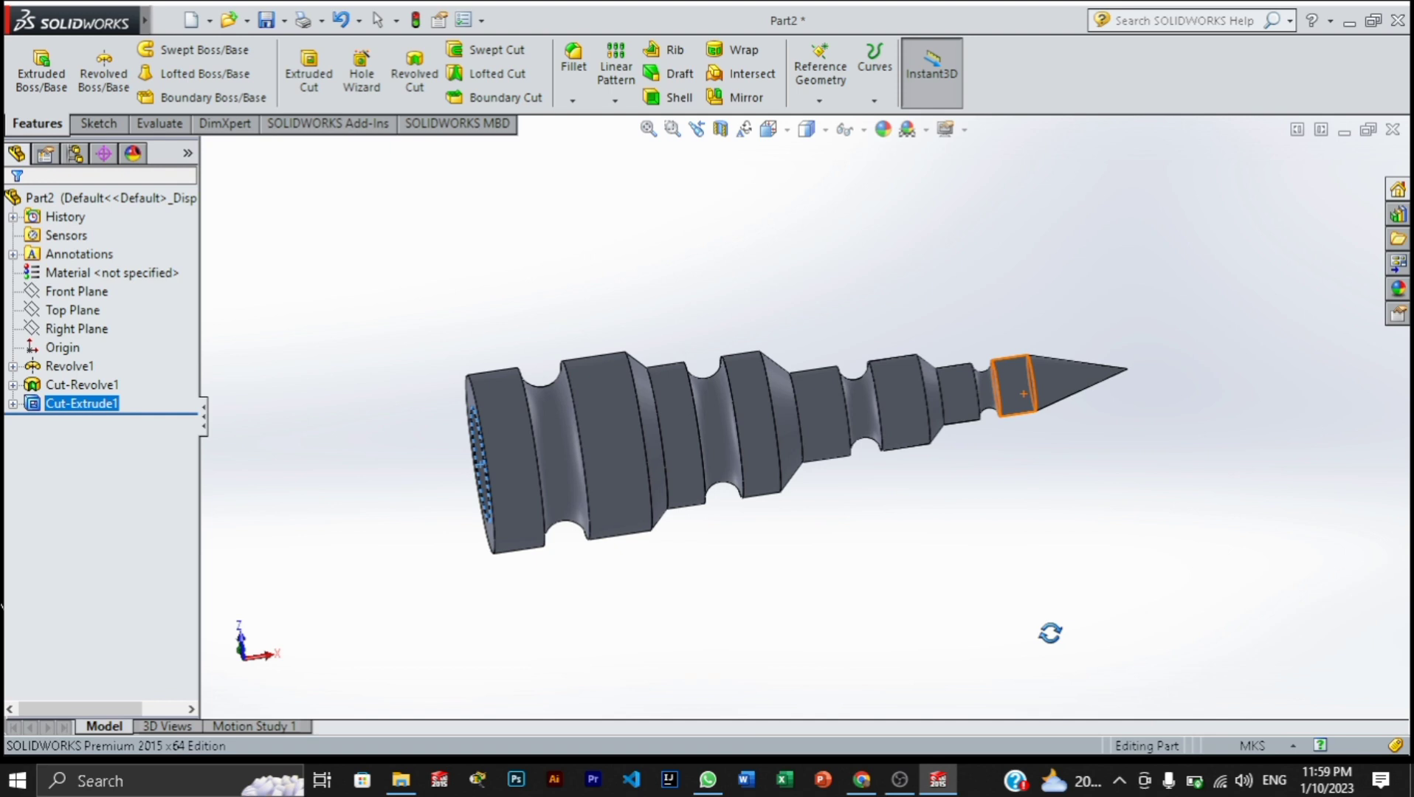
right_click(616, 491)
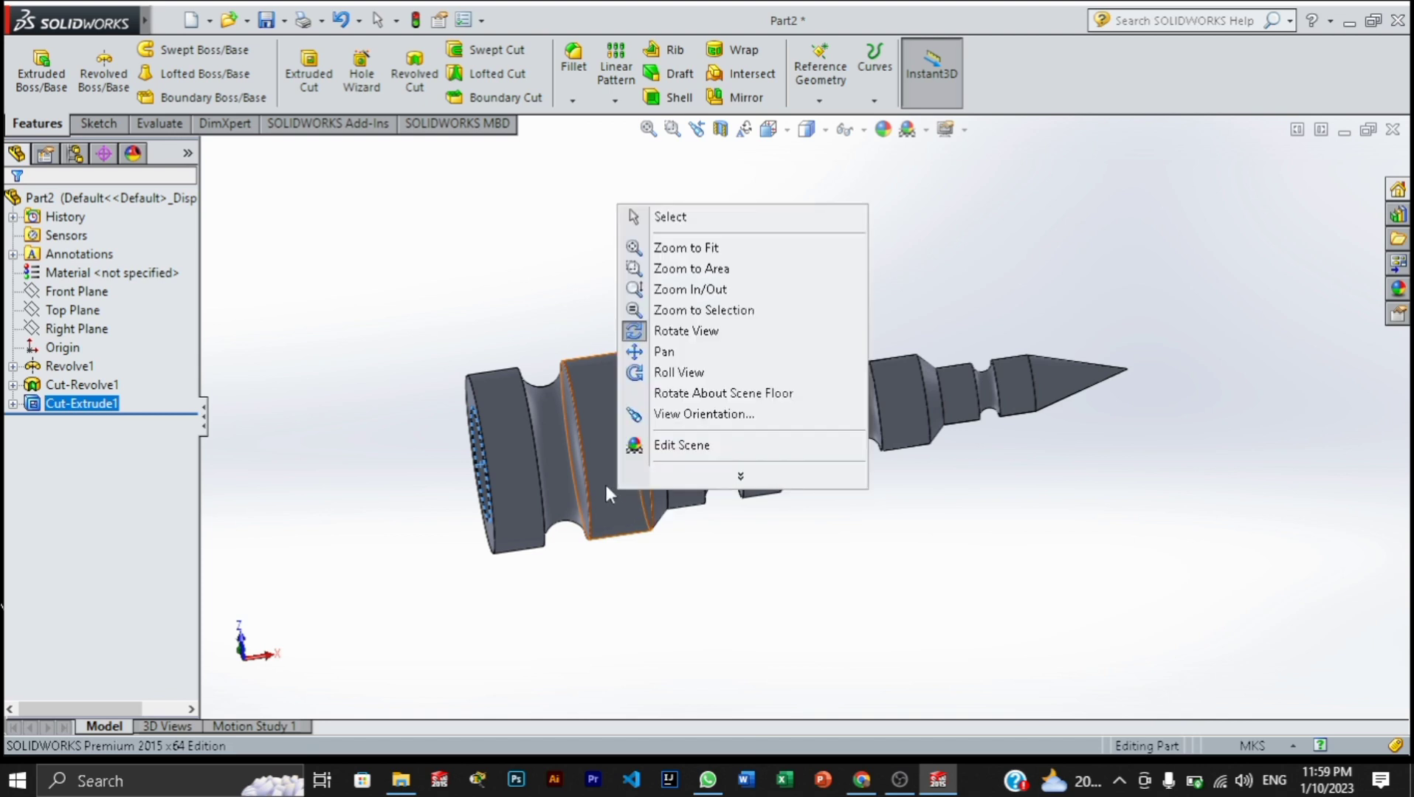
left_click(528, 430)
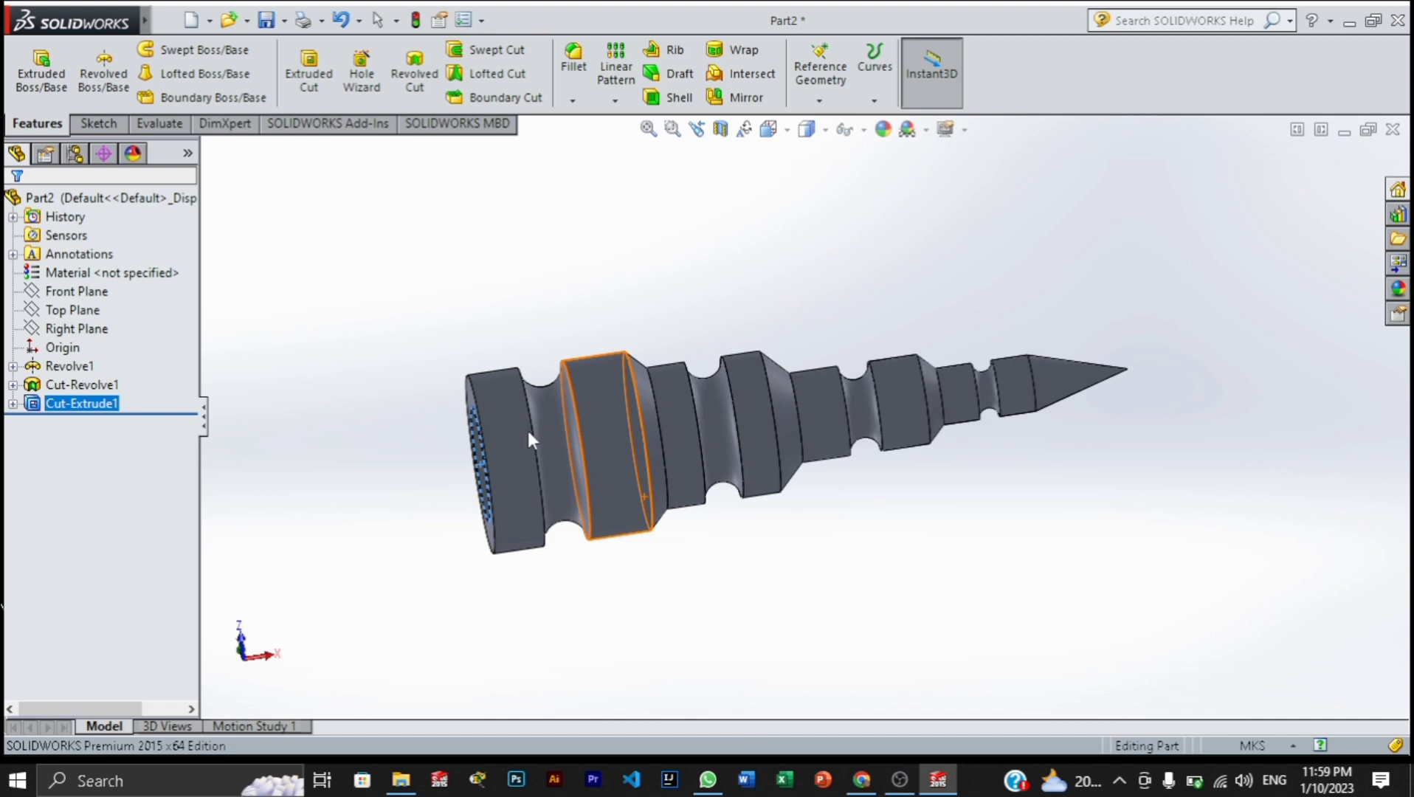
right_click(528, 430)
left_click(561, 447)
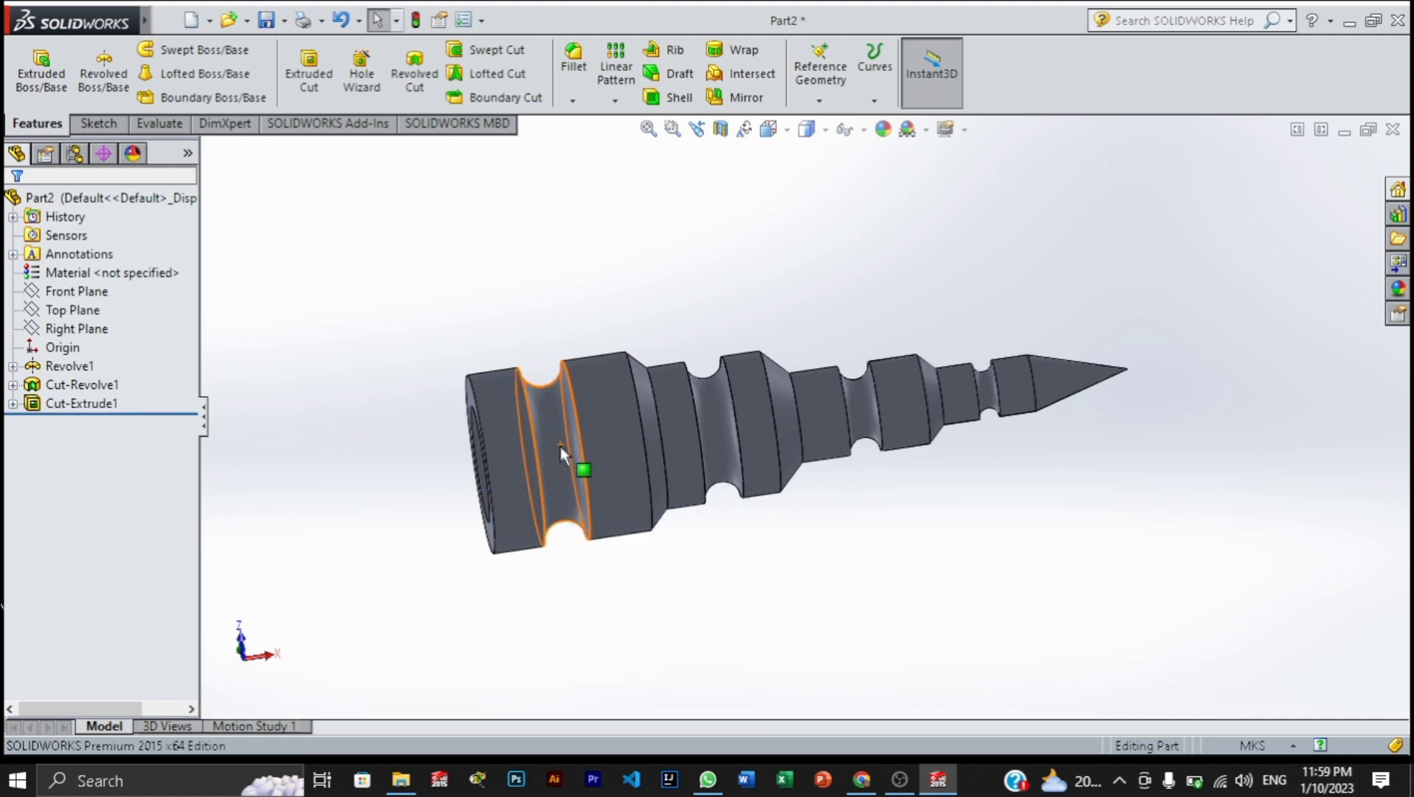
- Edit the revolved cut that forms the shaft's grooves and set its Direction 1 angle to 180°
right_click(561, 447)
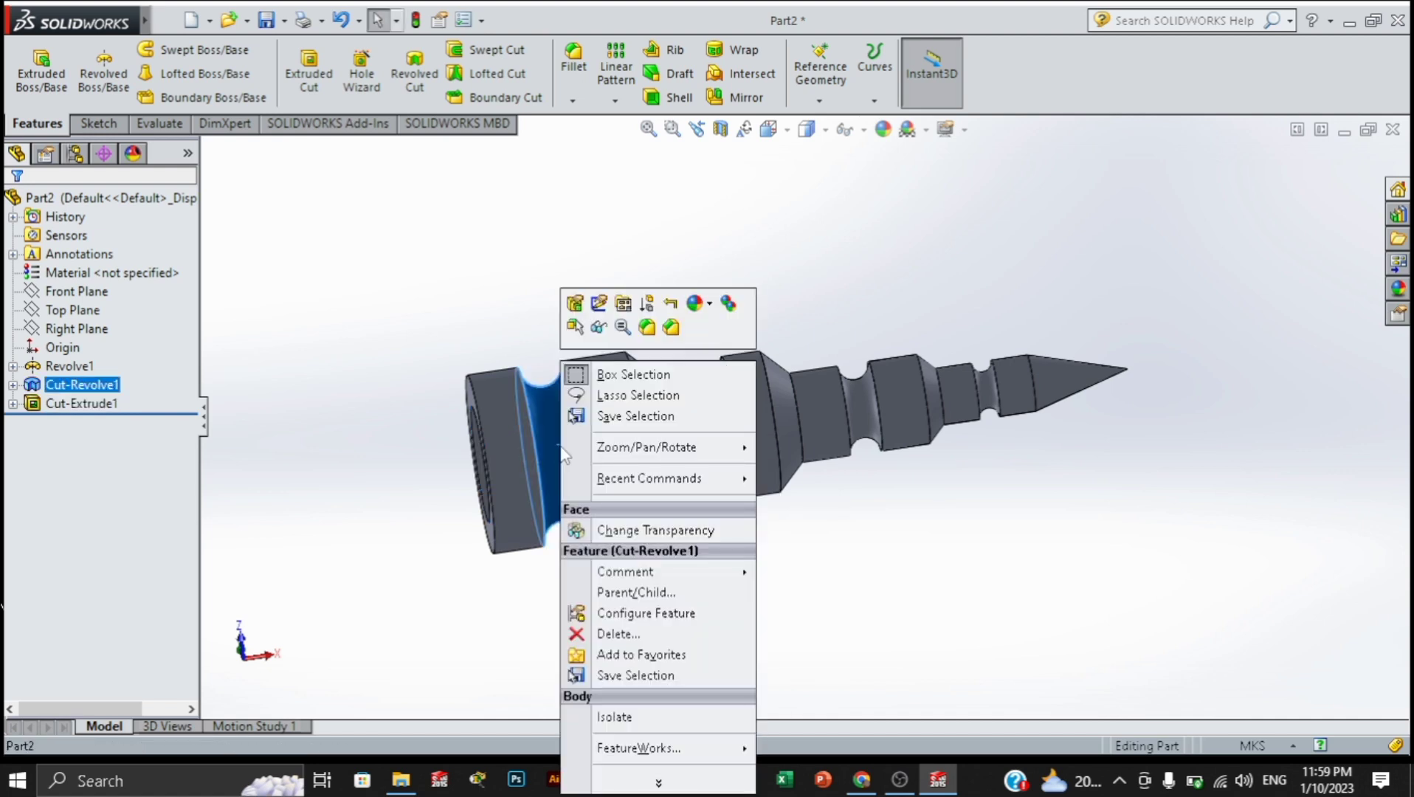
left_click(574, 303)
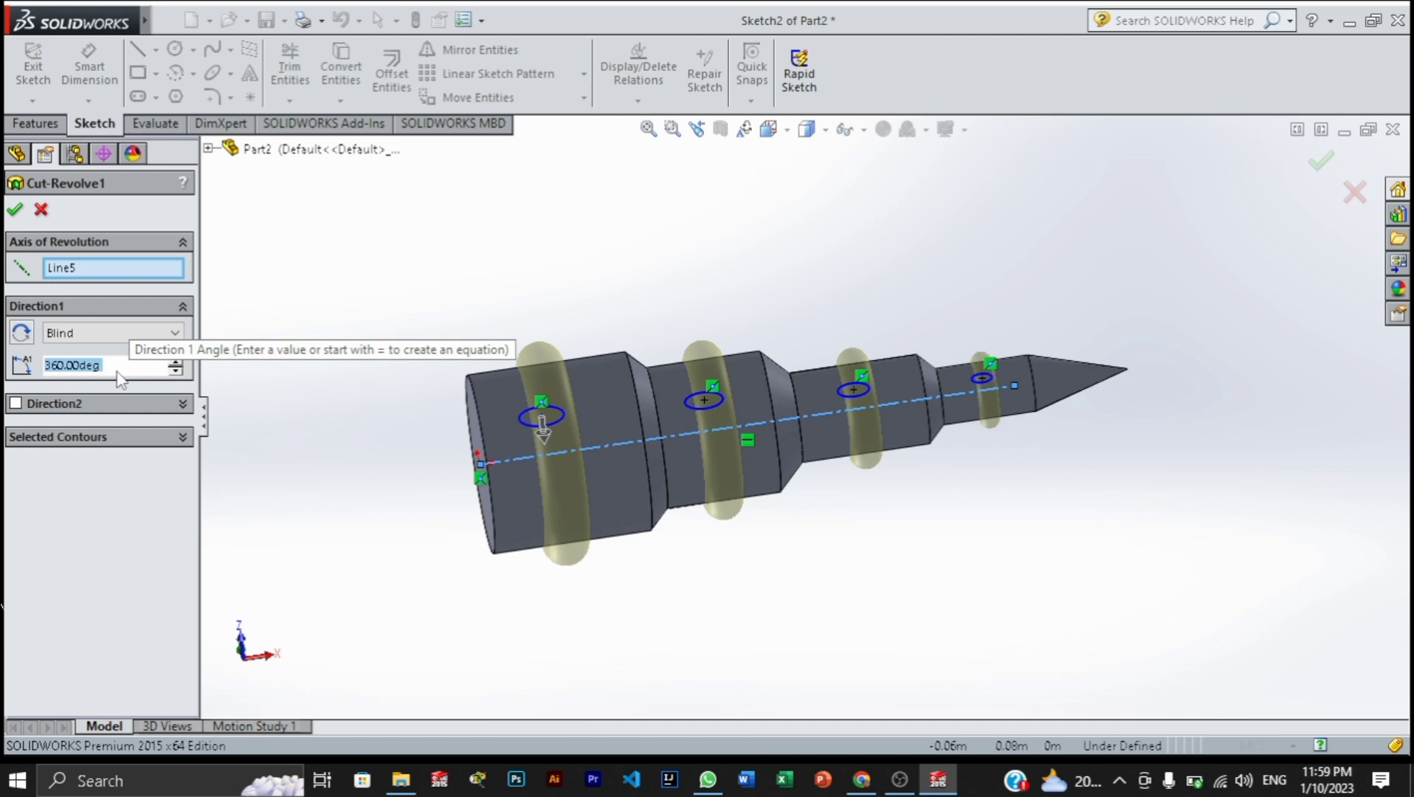
type("1")
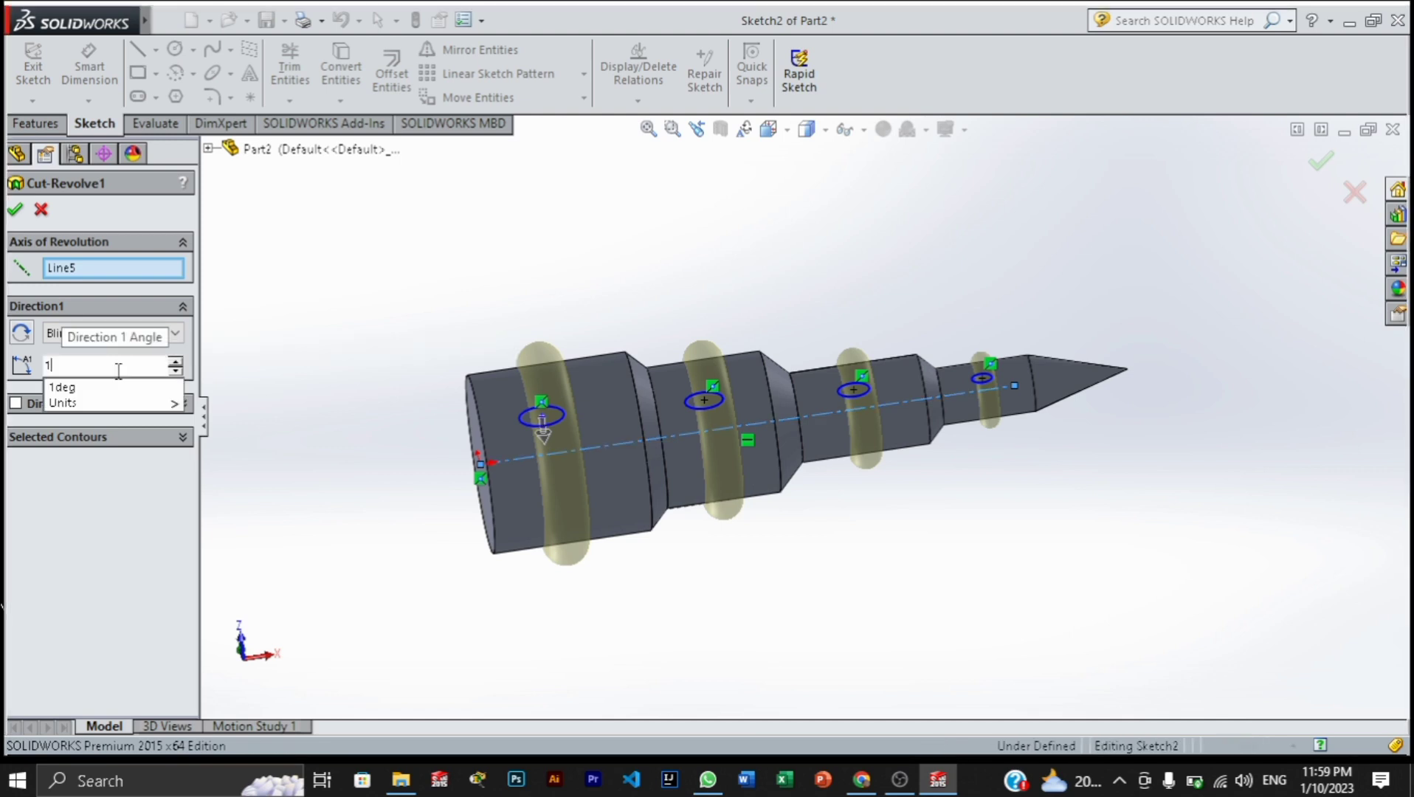
type("80")
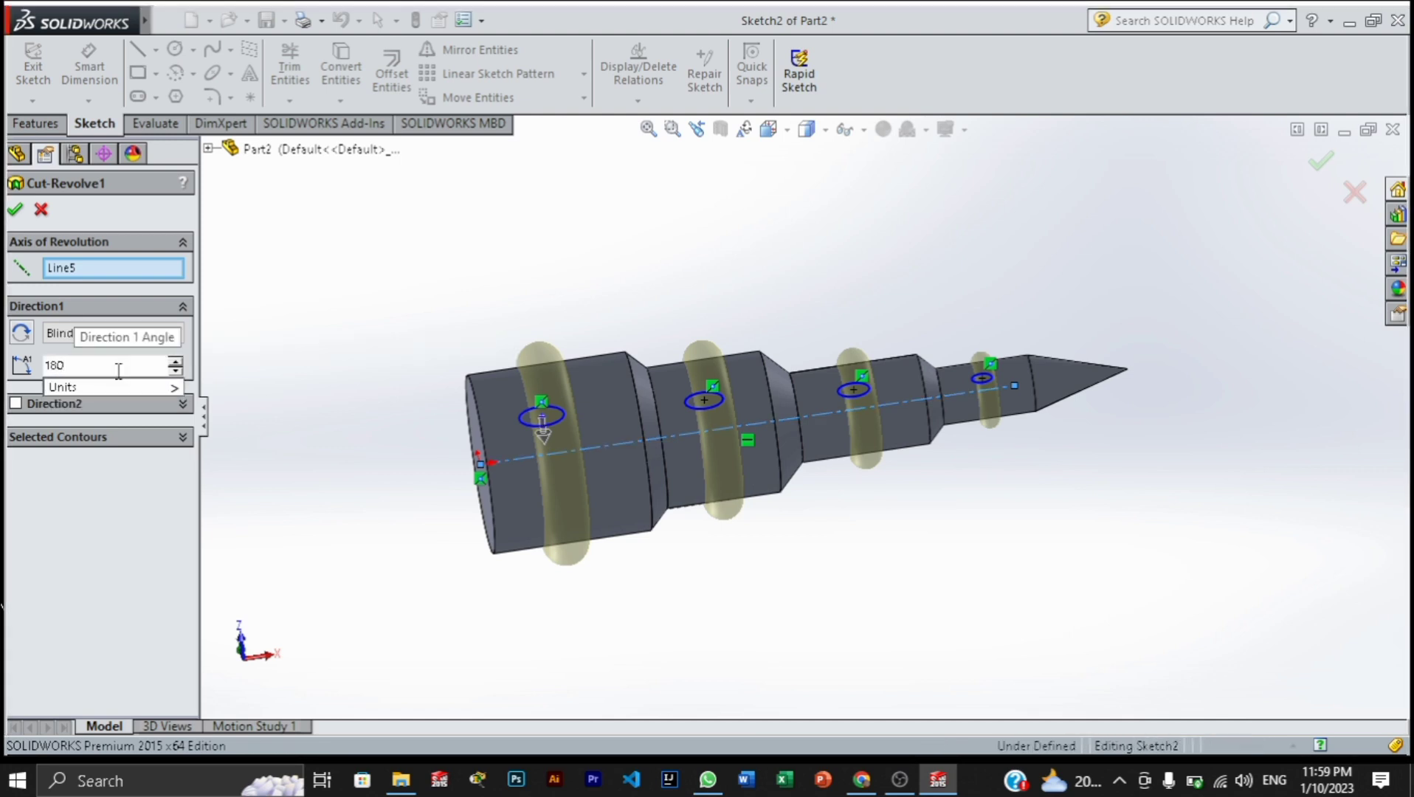
key("Return")
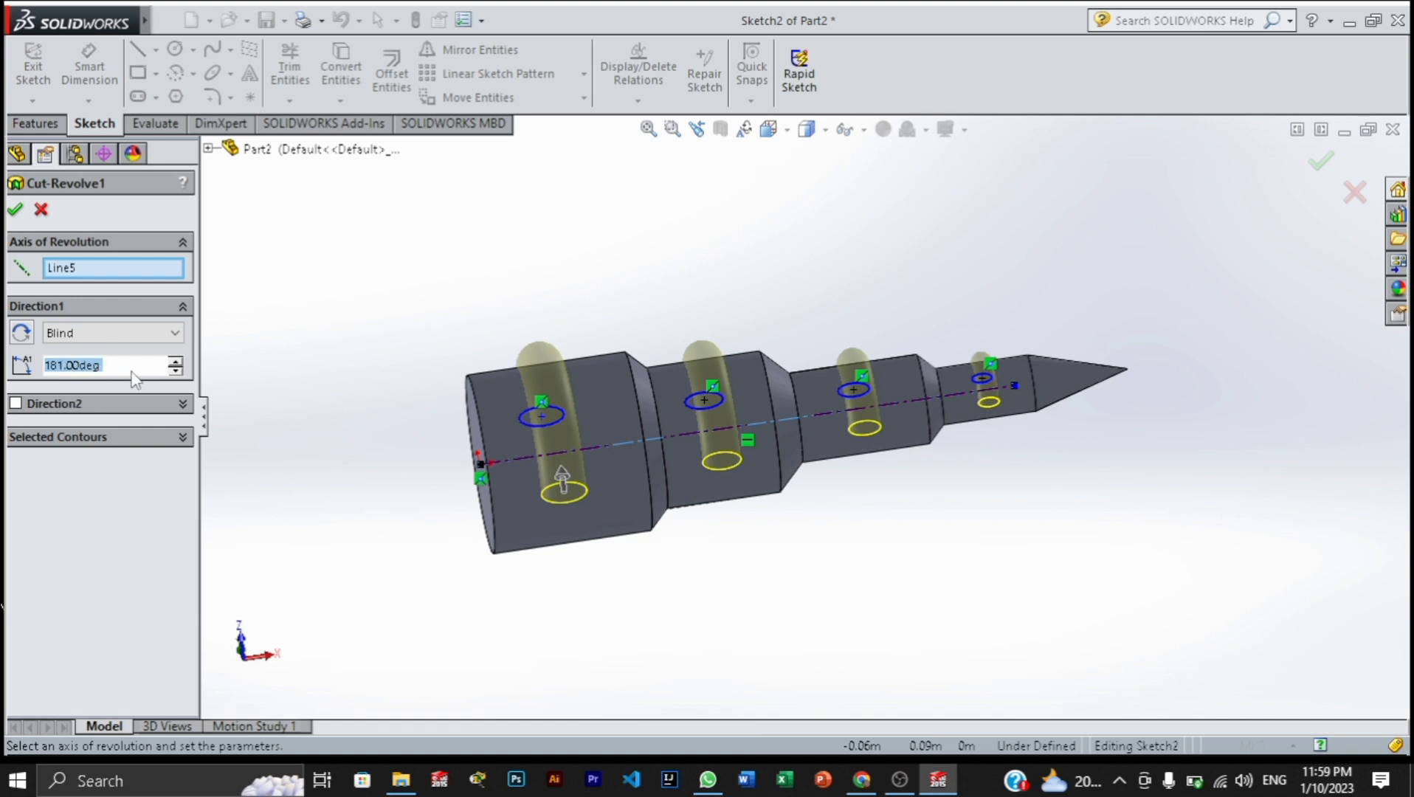
- Set the grooves' revolved cut angle to 360° and accept the feature
type("360")
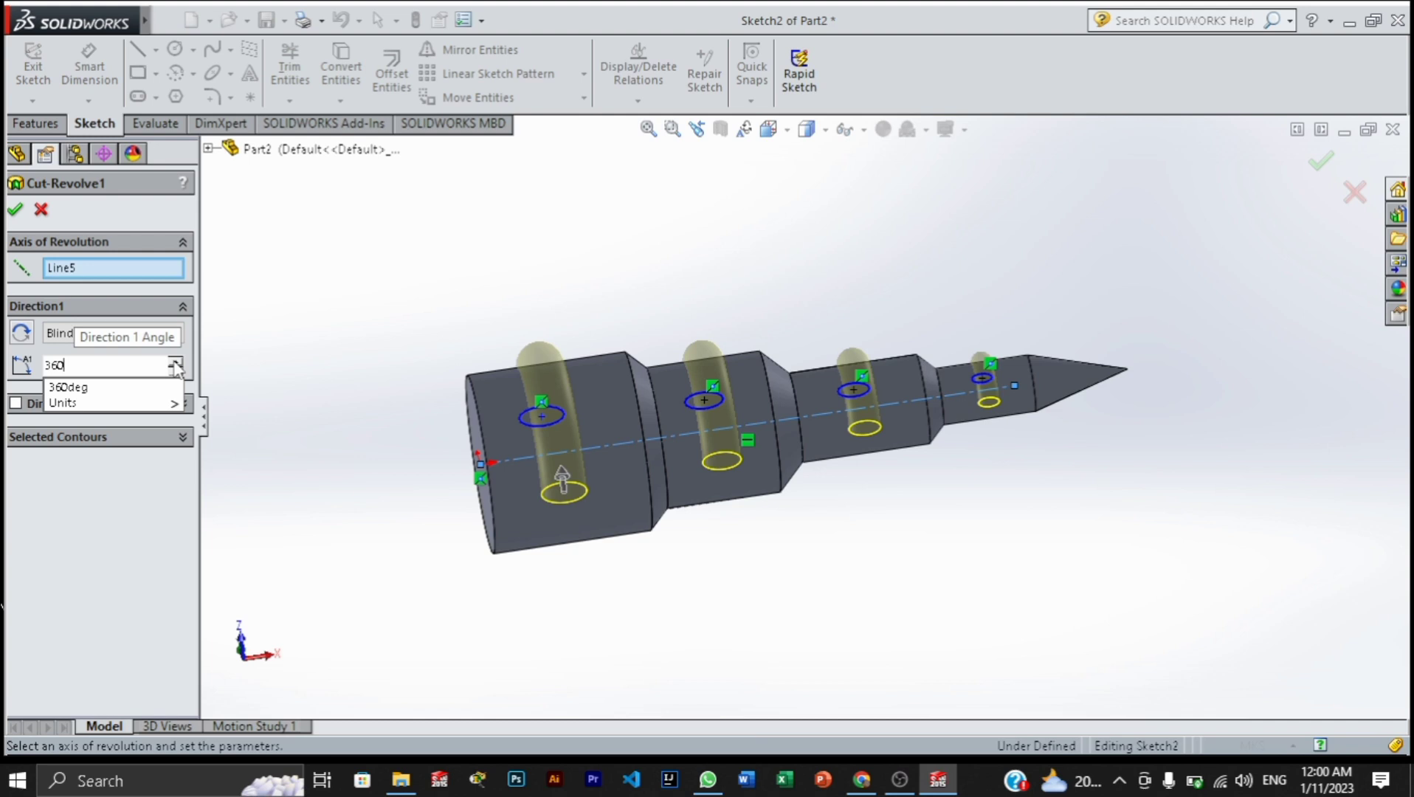
key("Return")
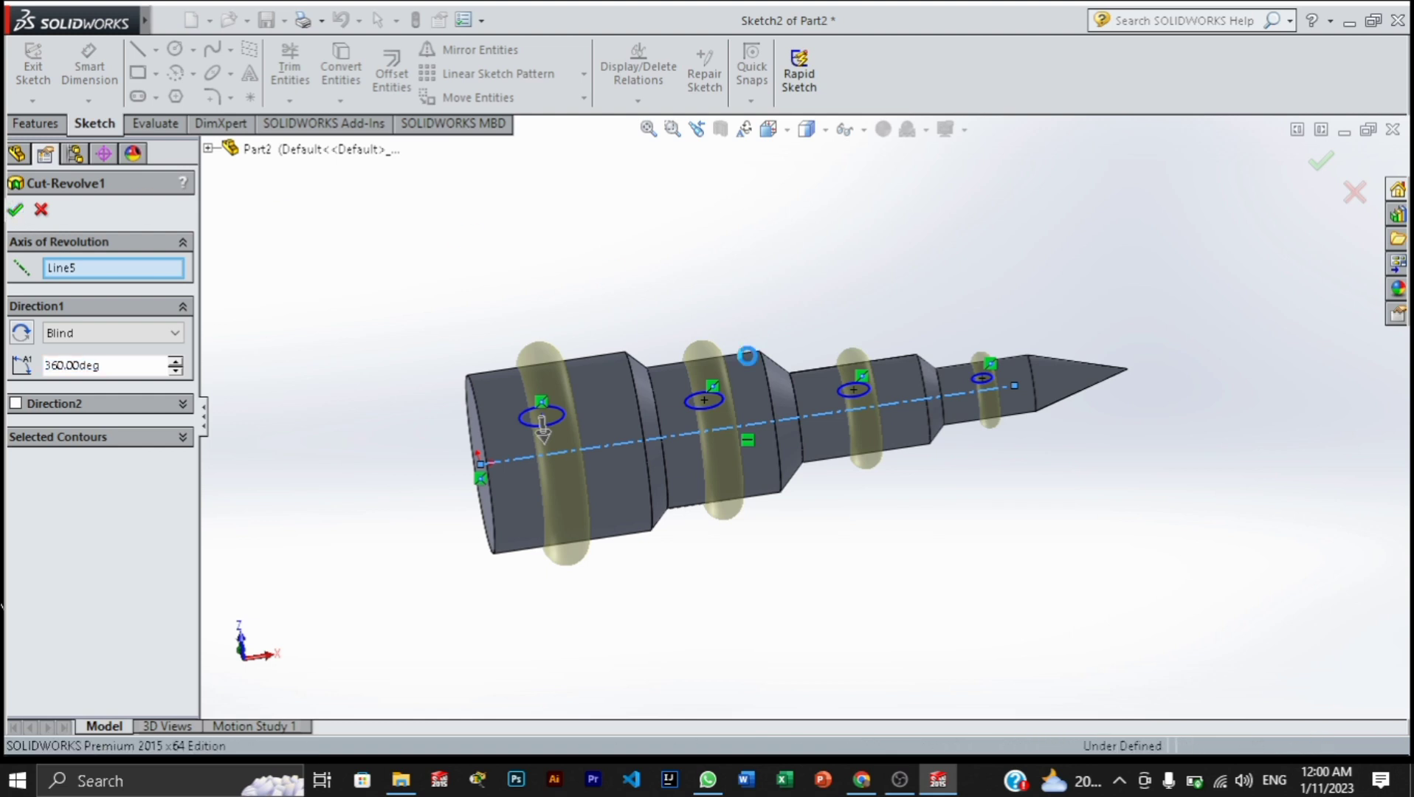
key("Return")
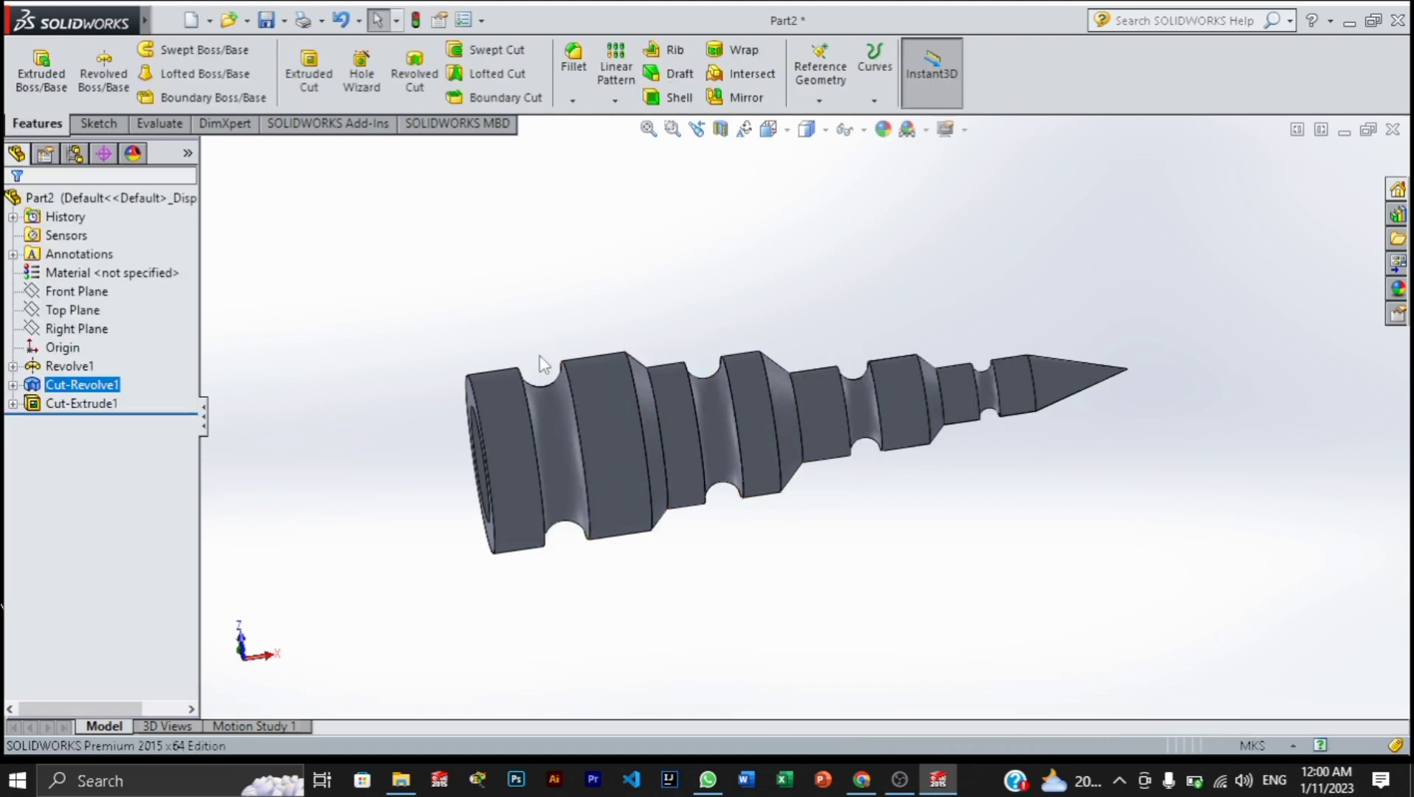
- Apply the polished brass metal appearance to the shaft's revolved-cut grooves
left_click(1398, 292)
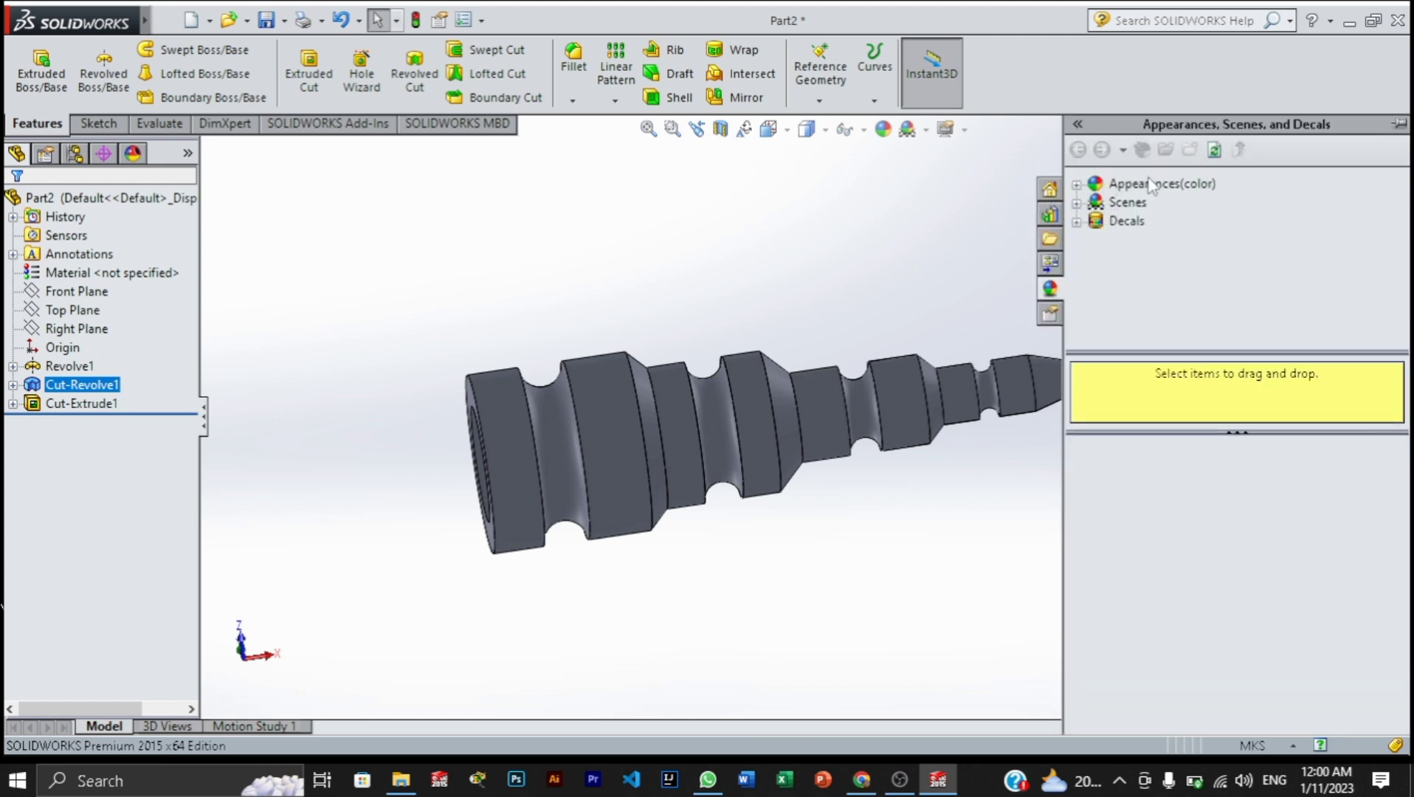
left_click(1077, 185)
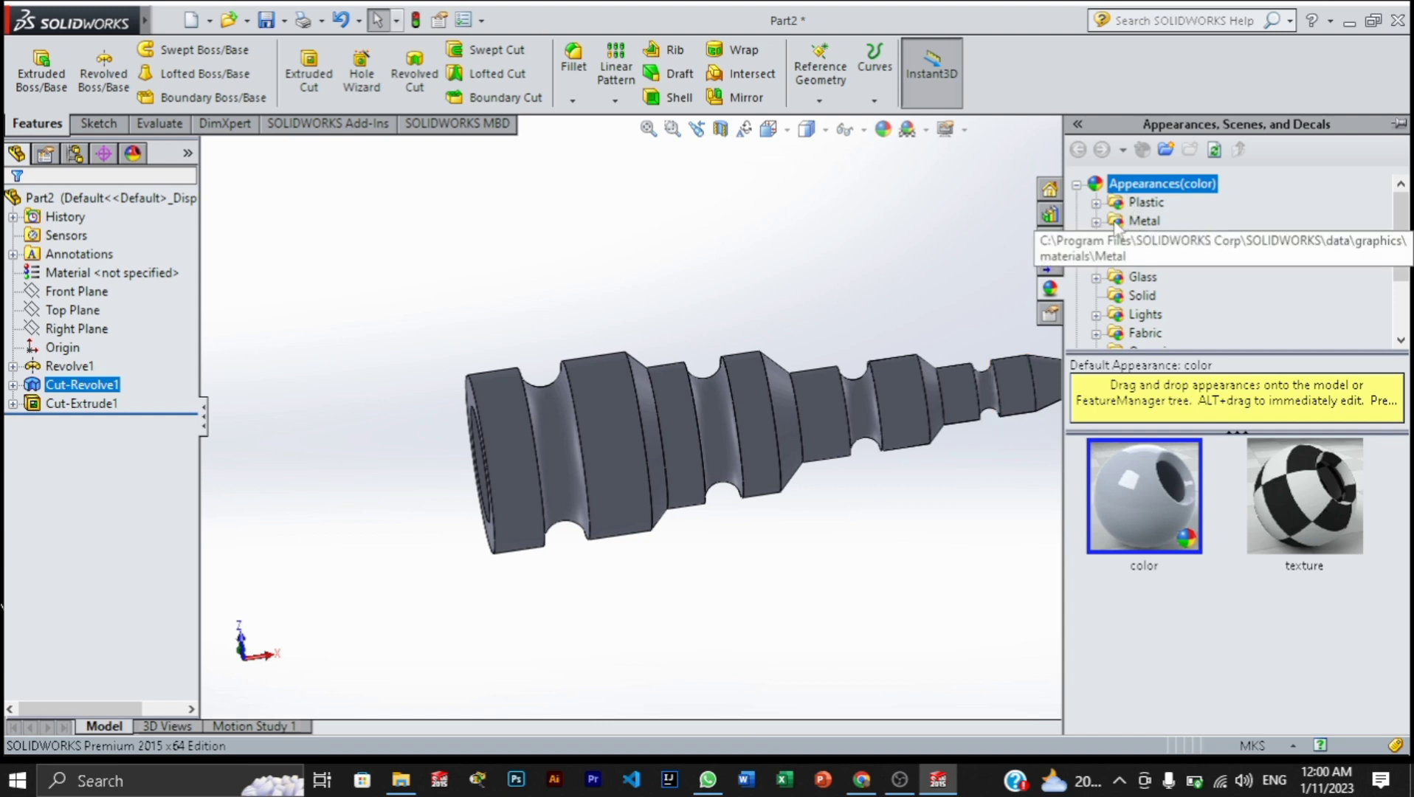
left_click(1097, 222)
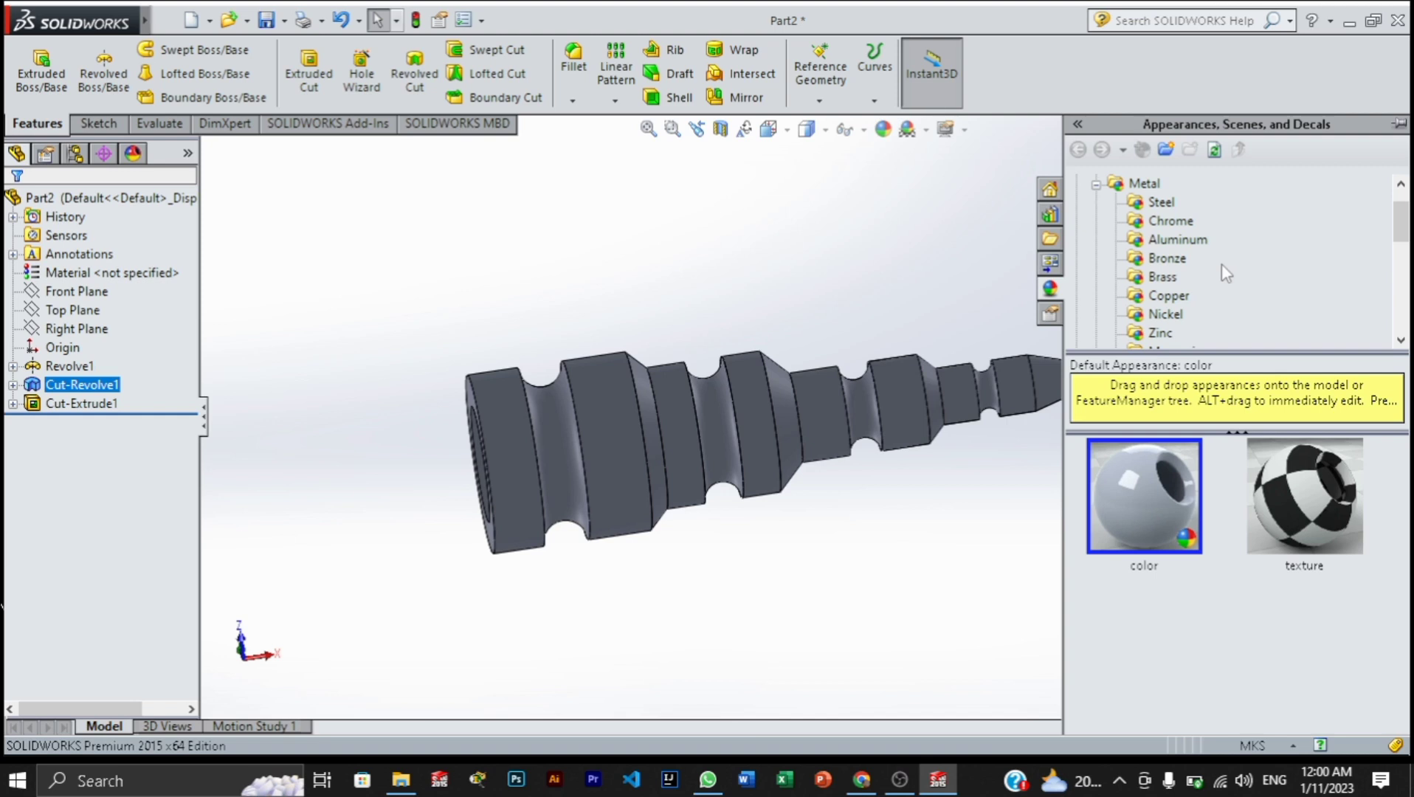
left_click(1161, 279)
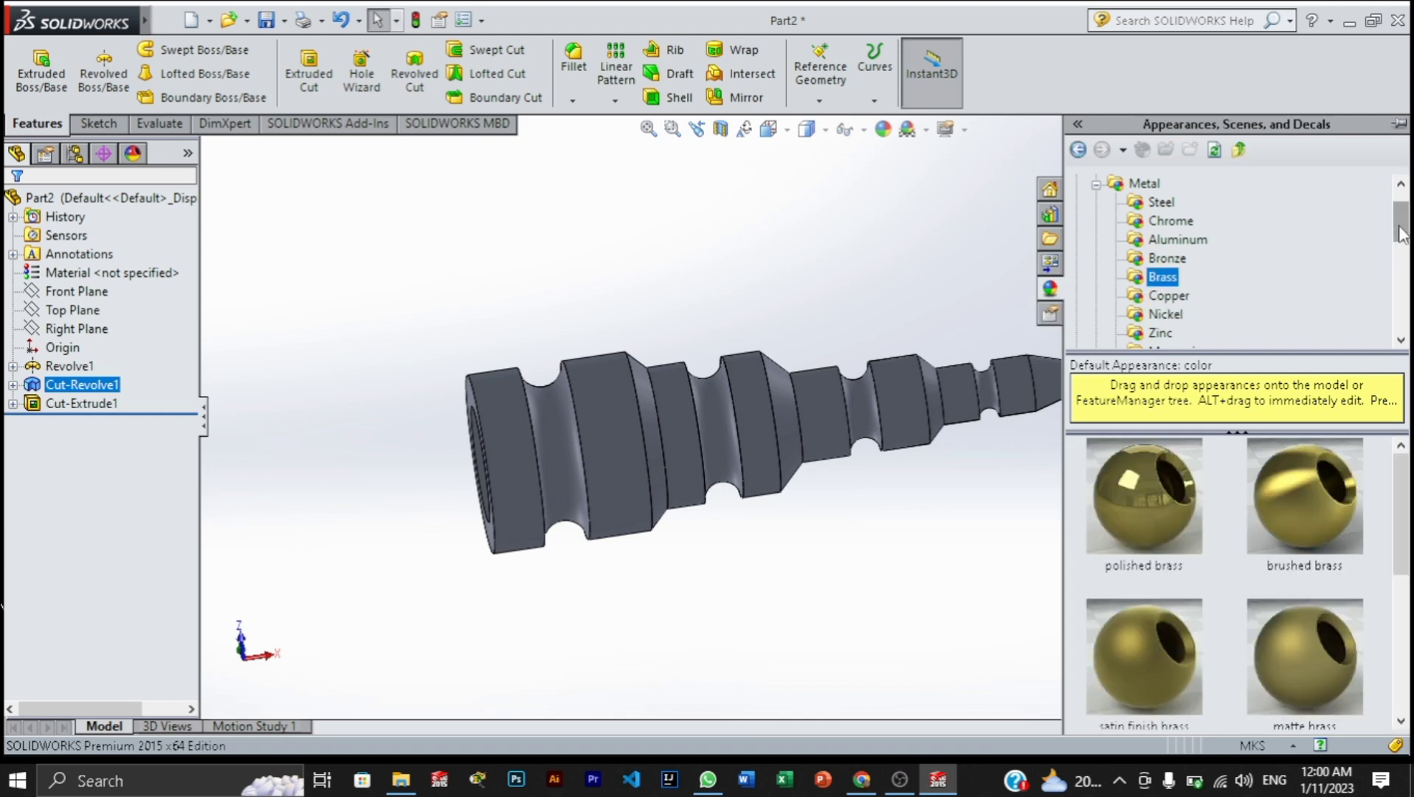
left_click_drag(1400, 235, 1401, 243)
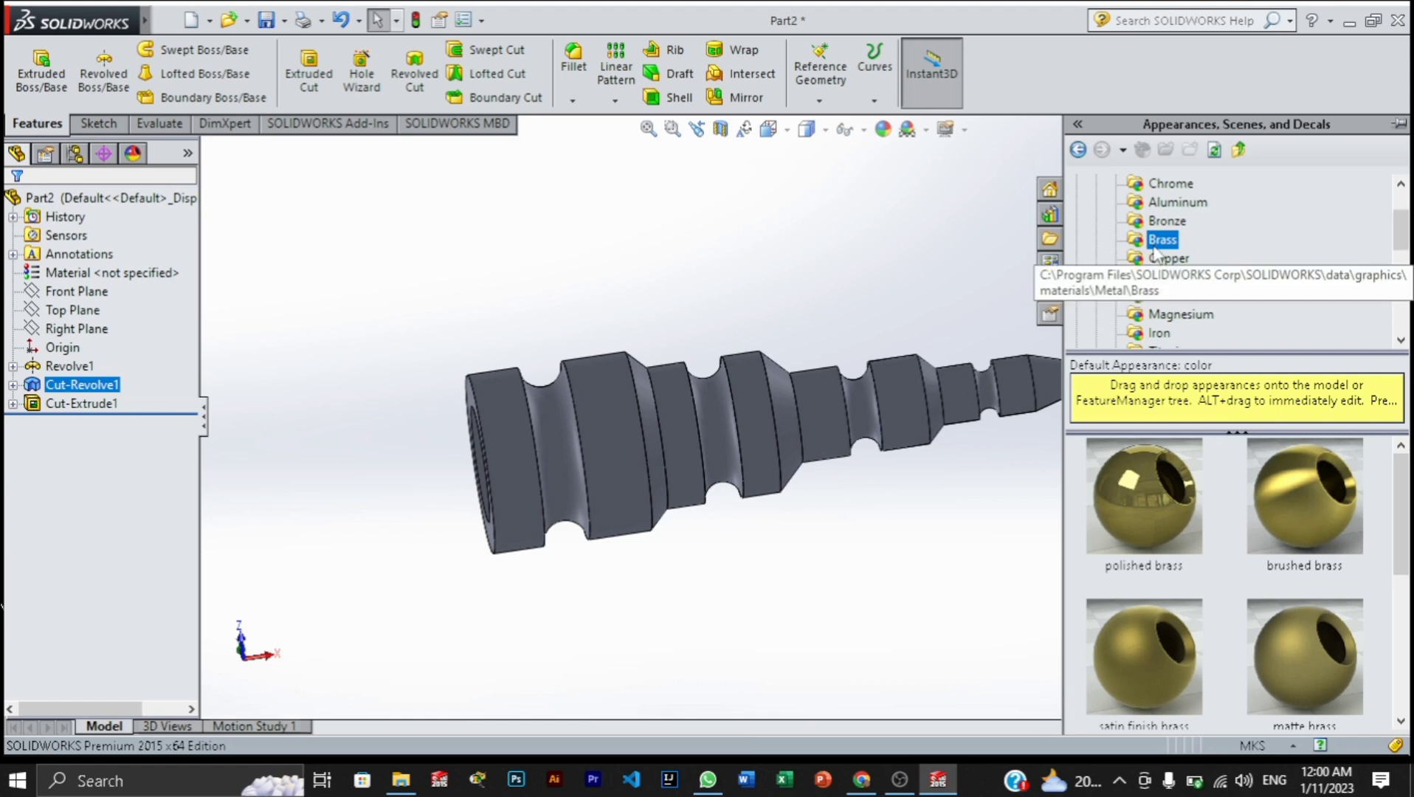
left_click(1139, 495)
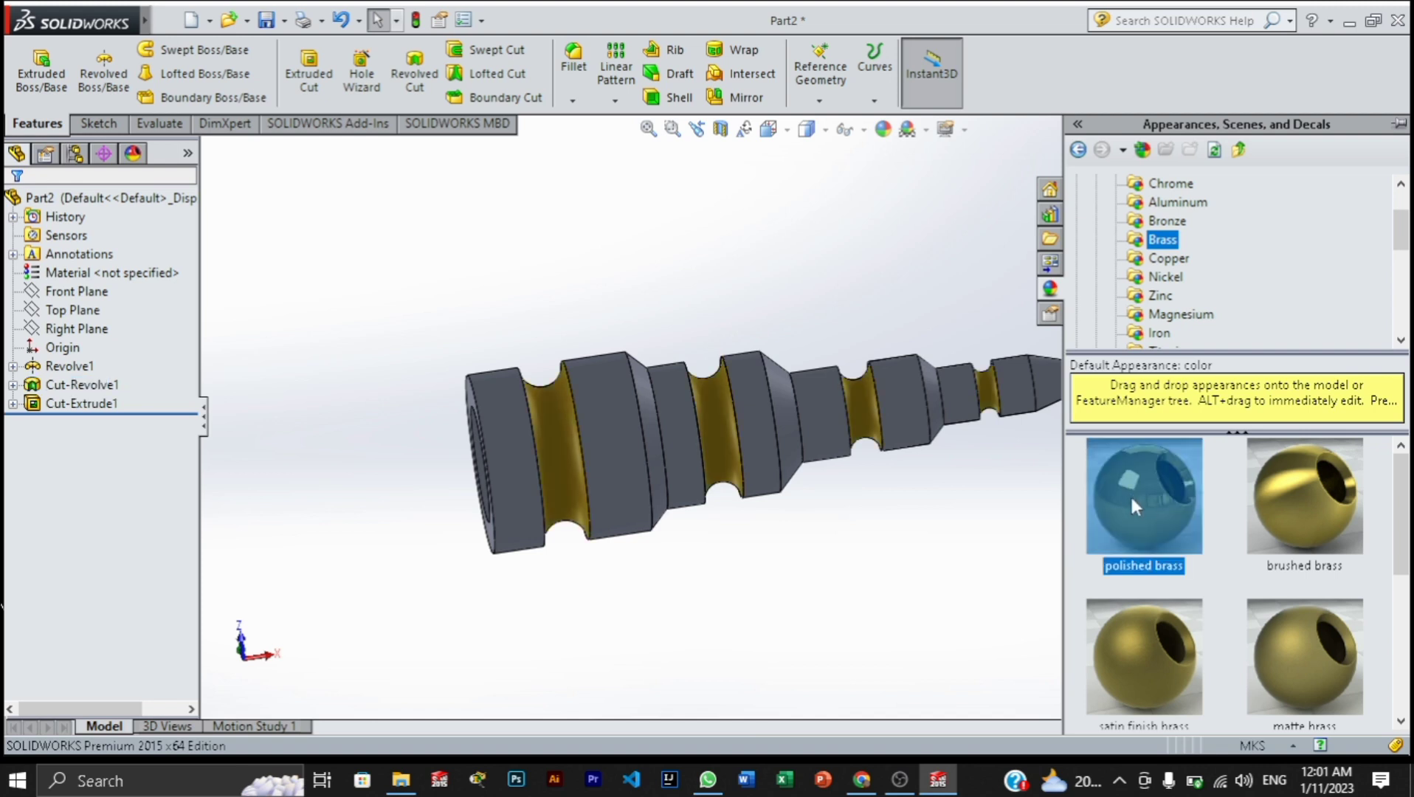
- Orient the view normal to the Front Plane and apply the brushed brass appearance to the rest of the shaft
left_click_drag(1109, 534, 84, 301)
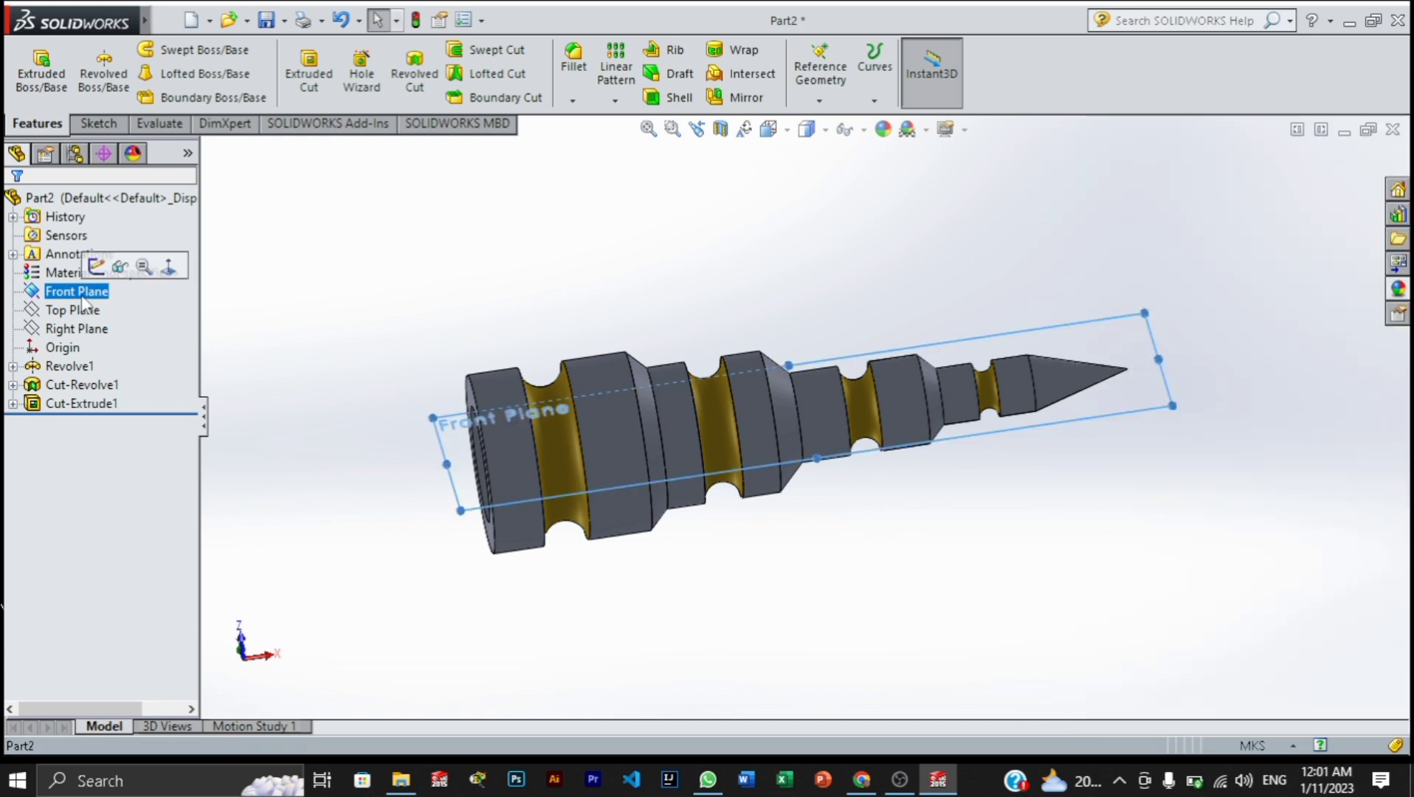
left_click(169, 267)
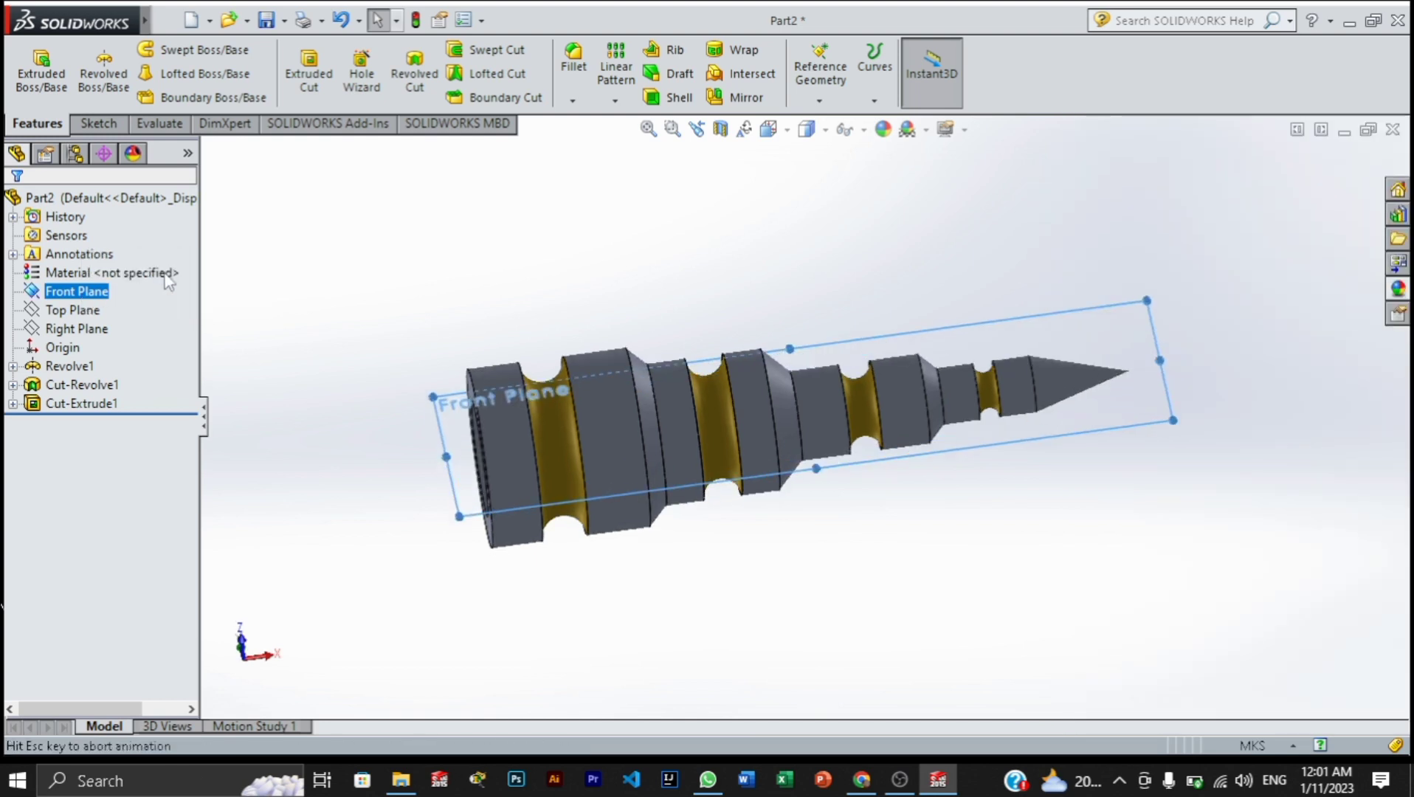
left_click(1397, 290)
left_click(1299, 479)
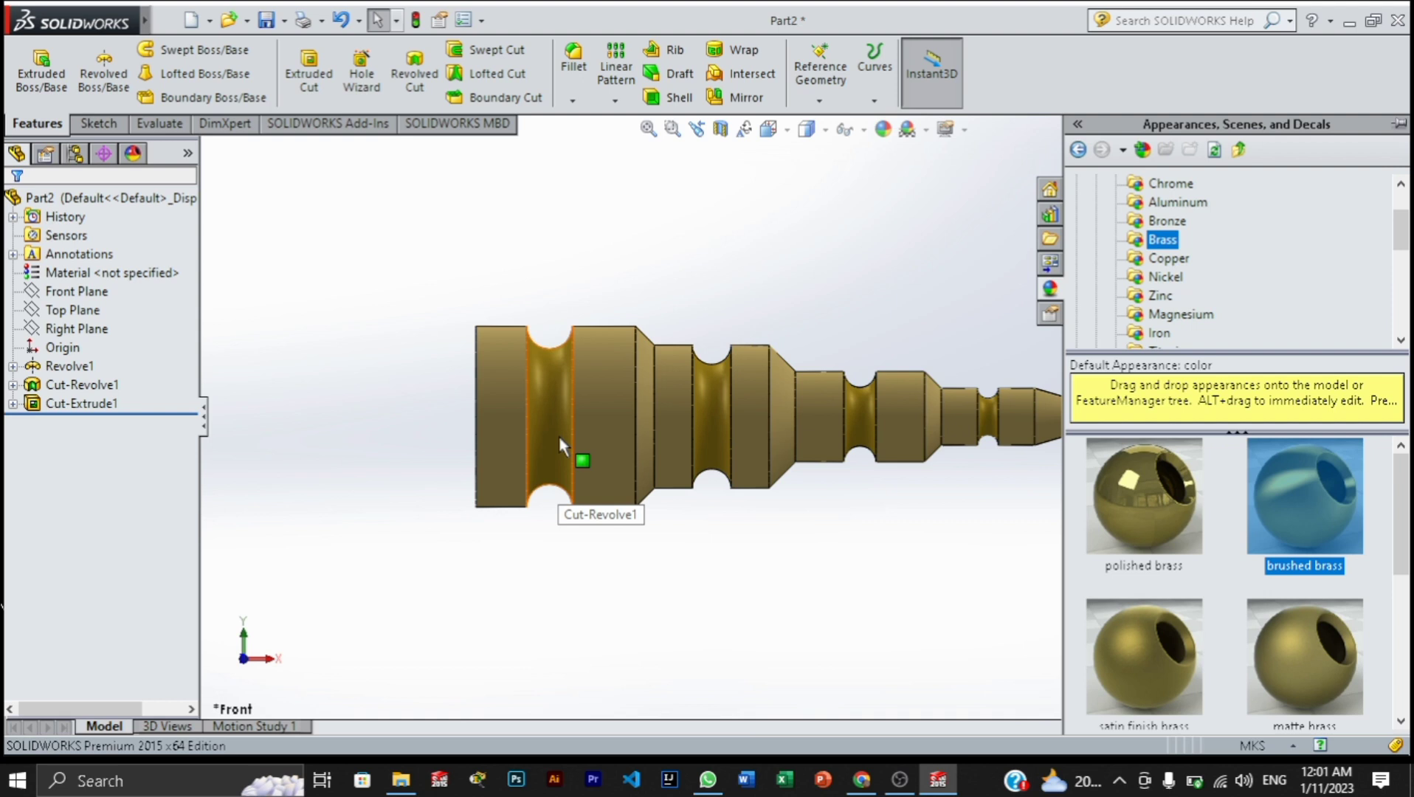
- Try polished and satin finish brass, plus polished and brushed copper, as the appearance of the shaft body outside the grooves
left_click_drag(1115, 473, 1276, 635)
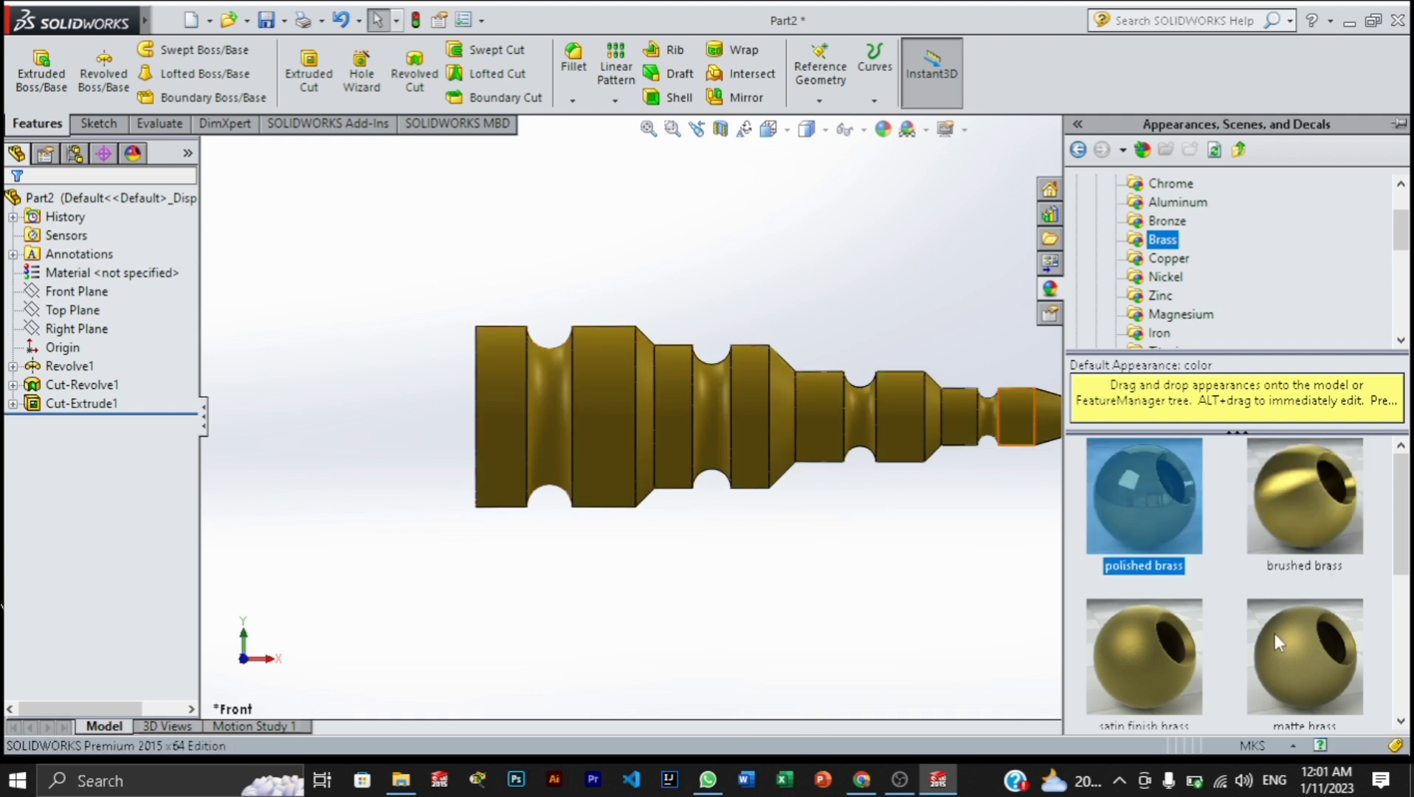
left_click(1178, 657)
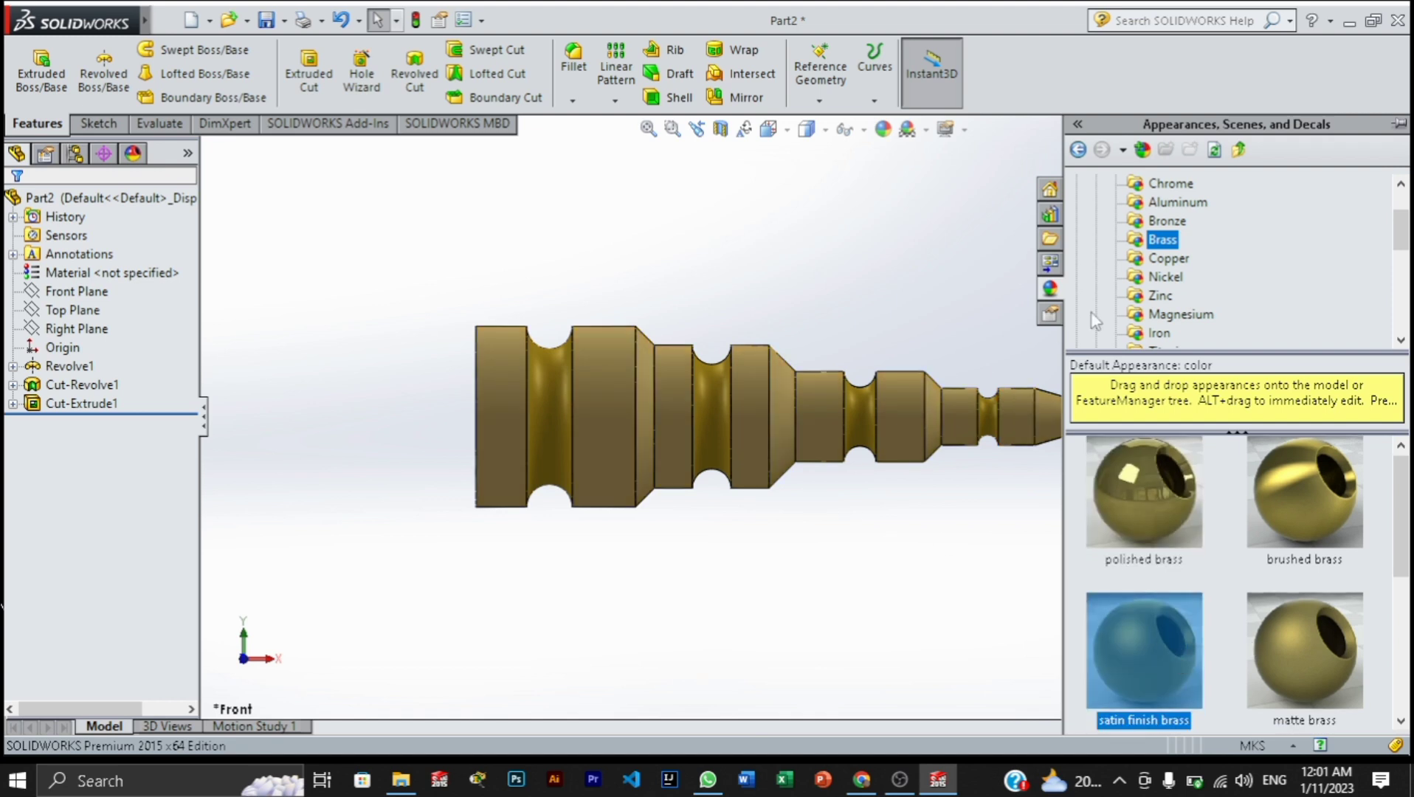
left_click(1171, 260)
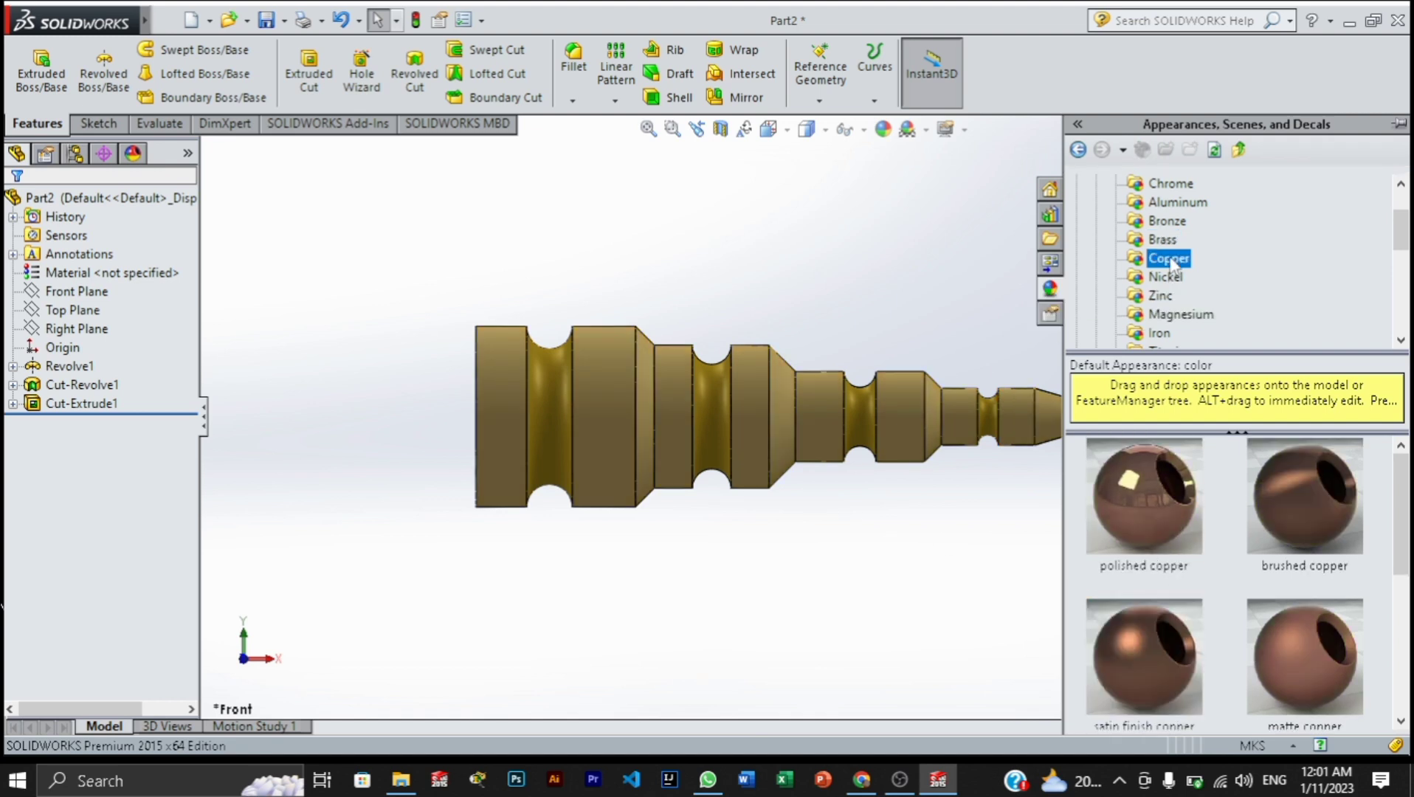
double_click(1148, 487)
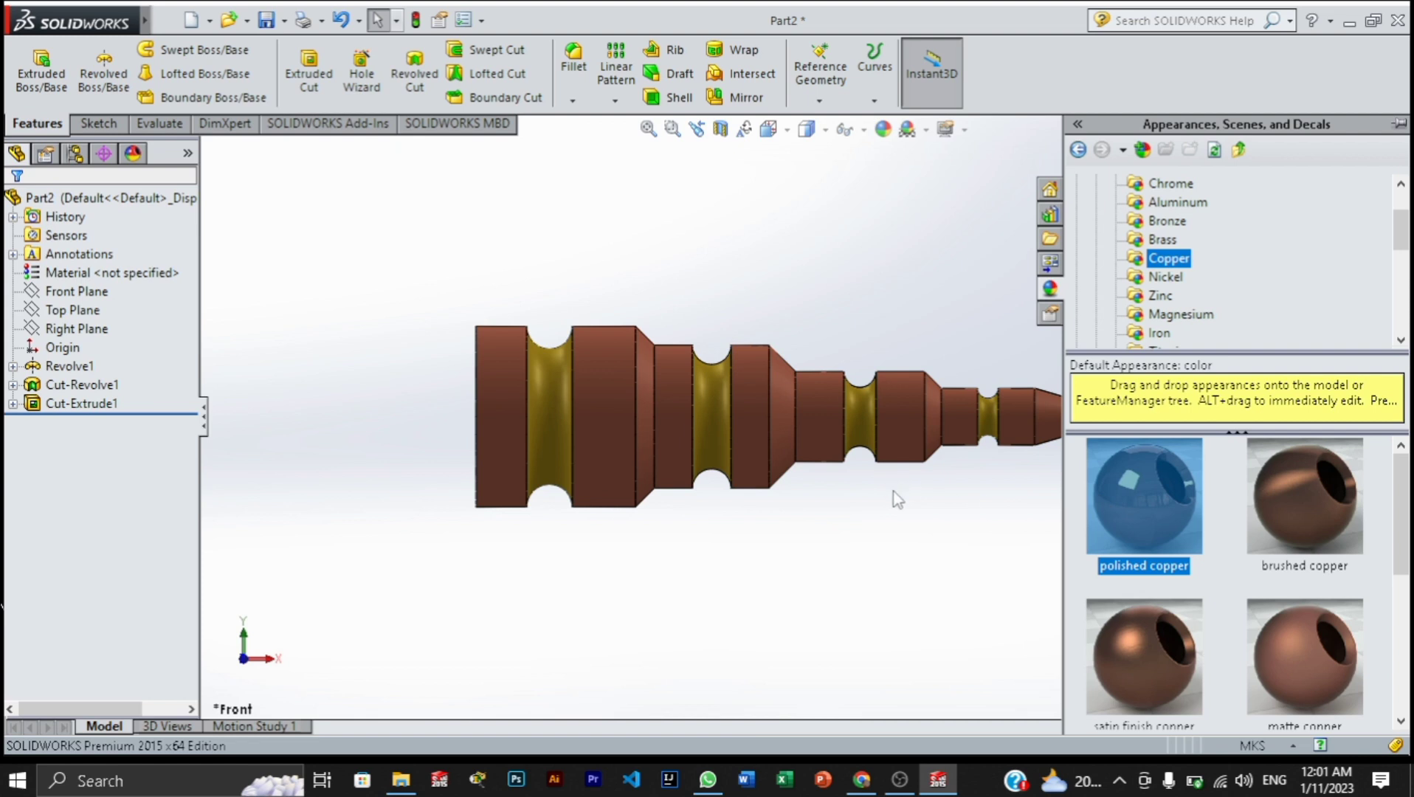
double_click(1271, 483)
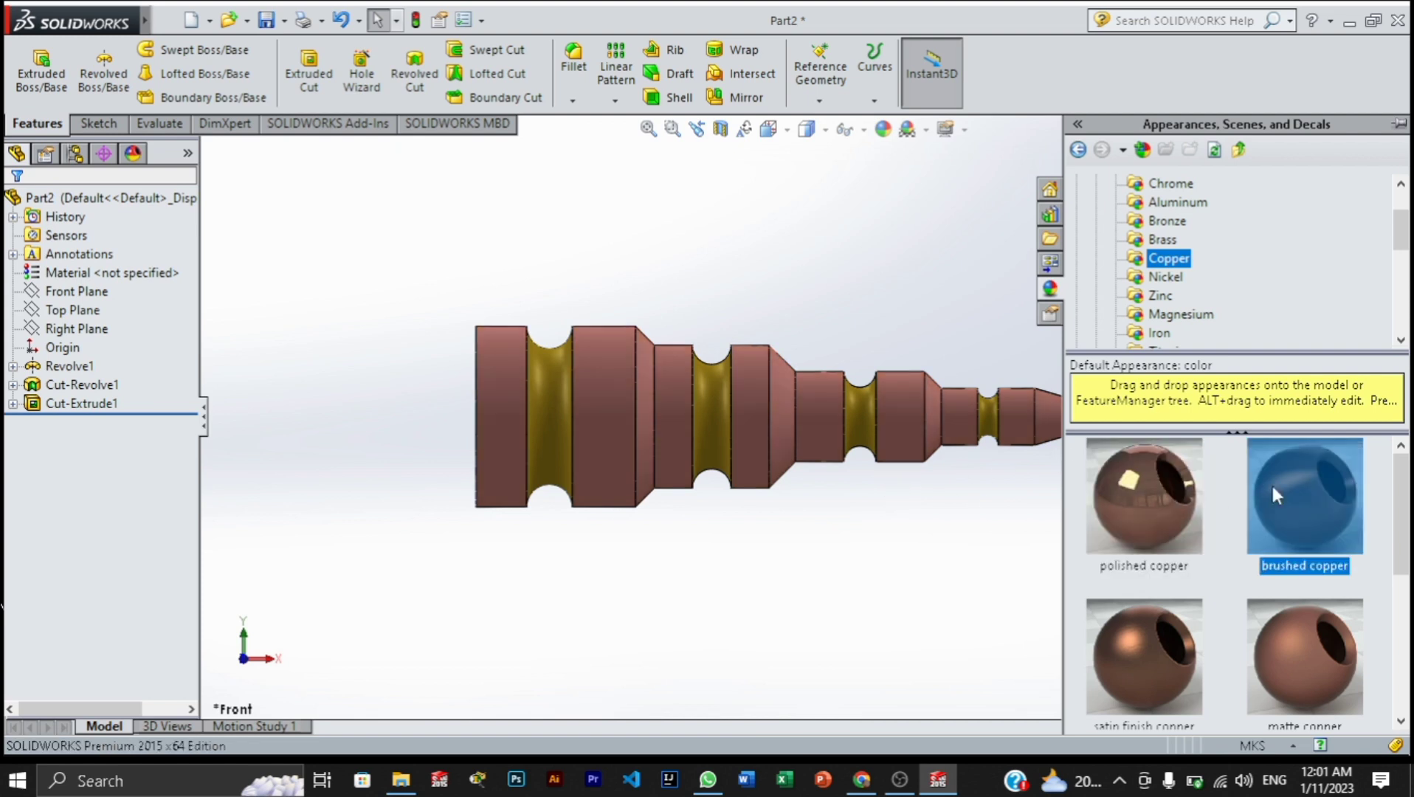
- Try the polished nickel and brushed nickel appearances on the shaft body outside the grooves
left_click(1168, 278)
left_click(1142, 523)
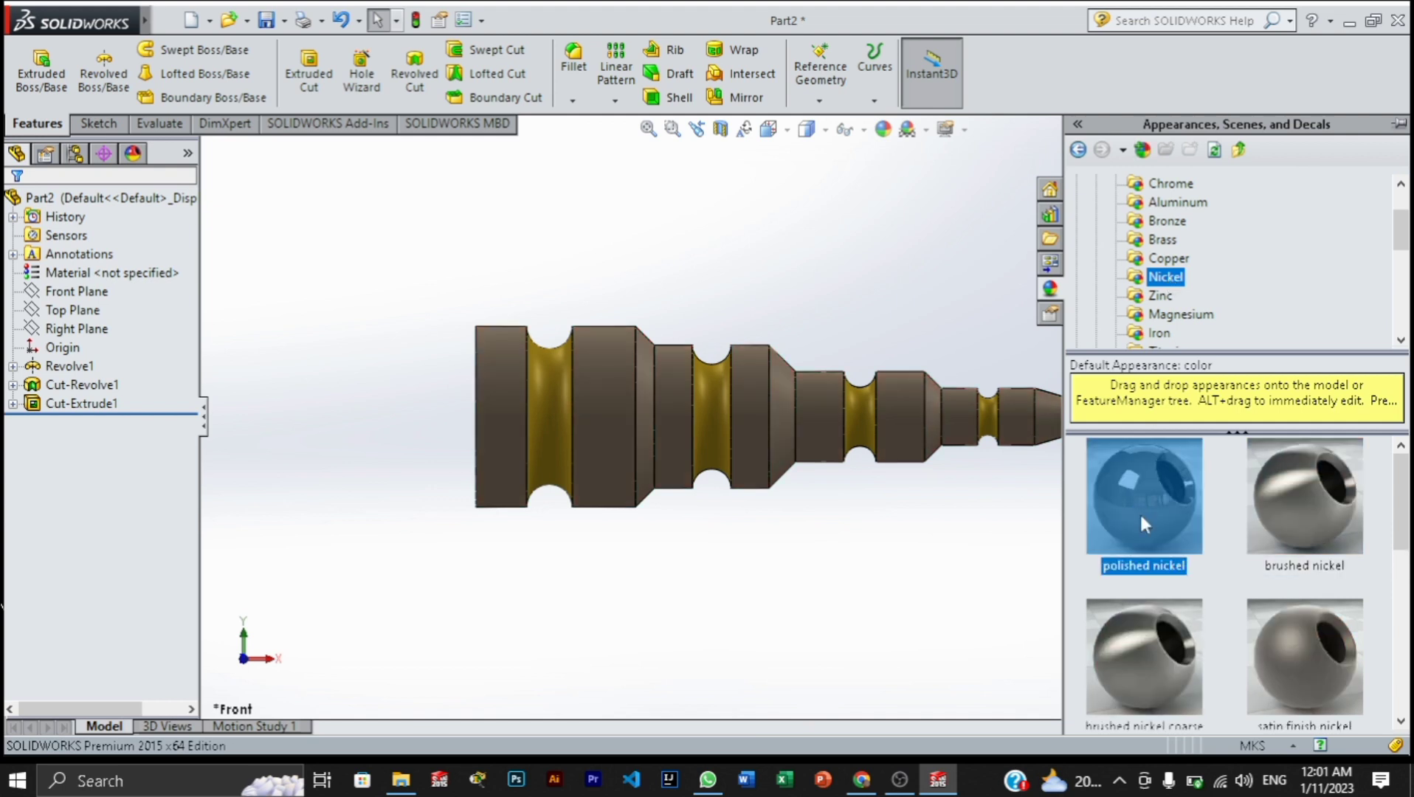
left_click(1269, 508)
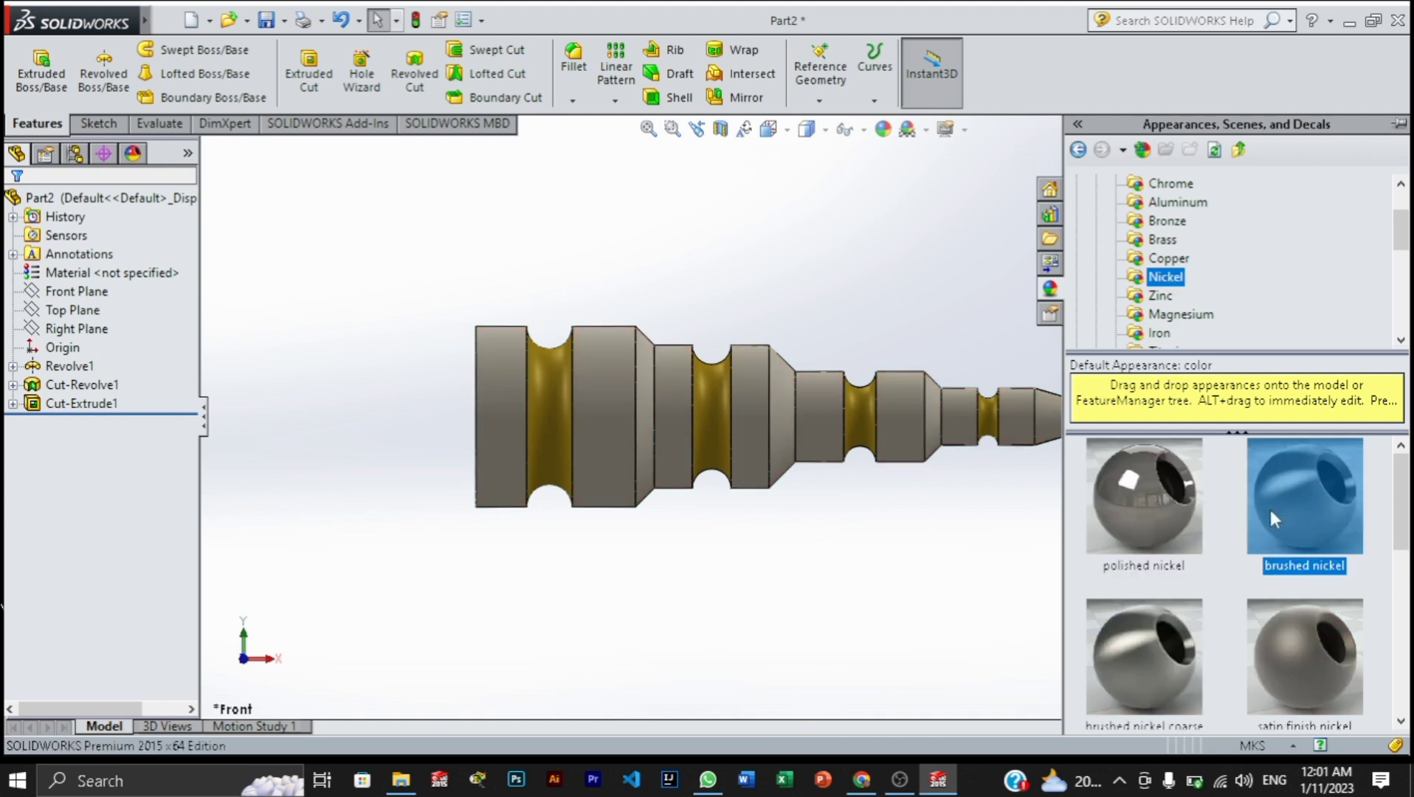
- Apply the polished zinc metal appearance to the shaft body outside the brass grooves
left_click(1161, 296)
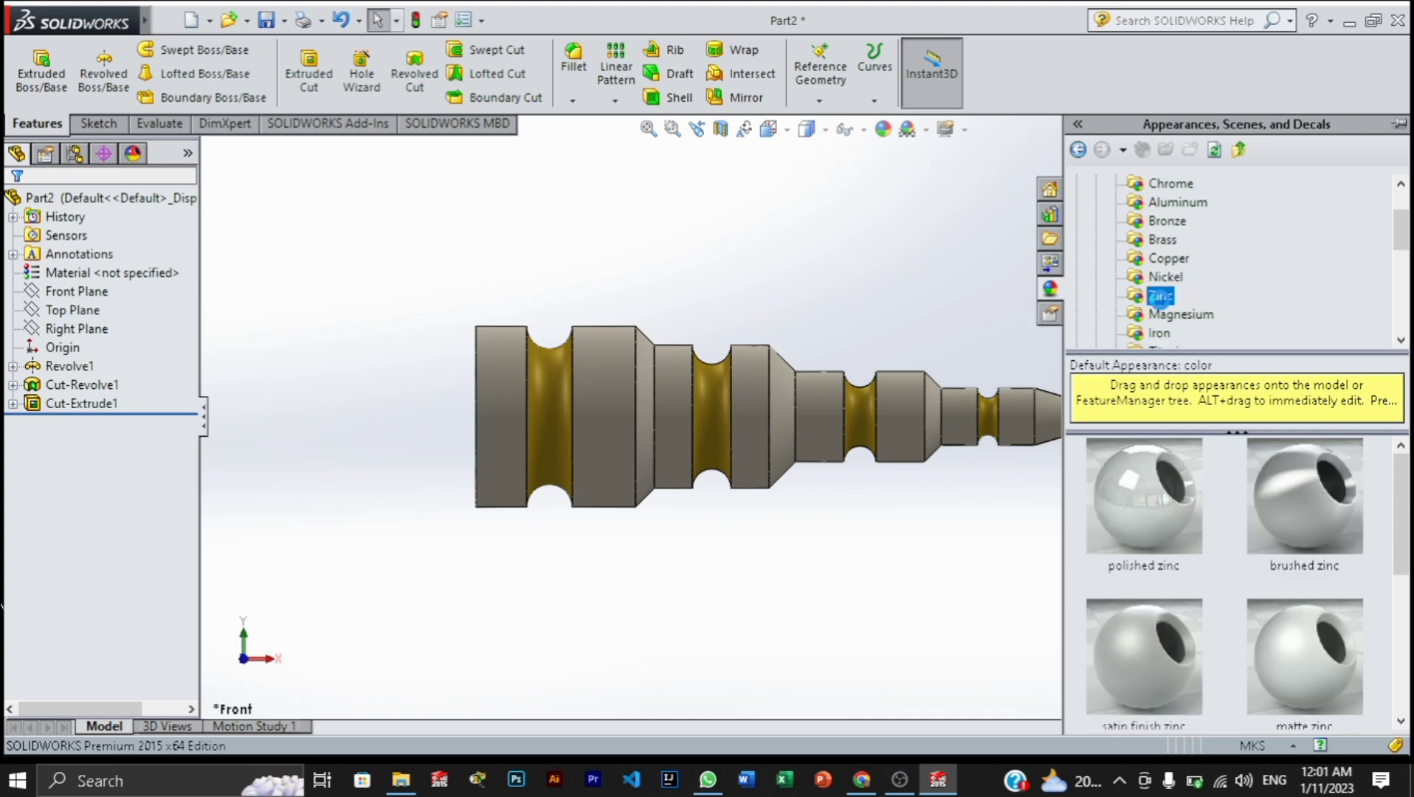
left_click(1178, 480)
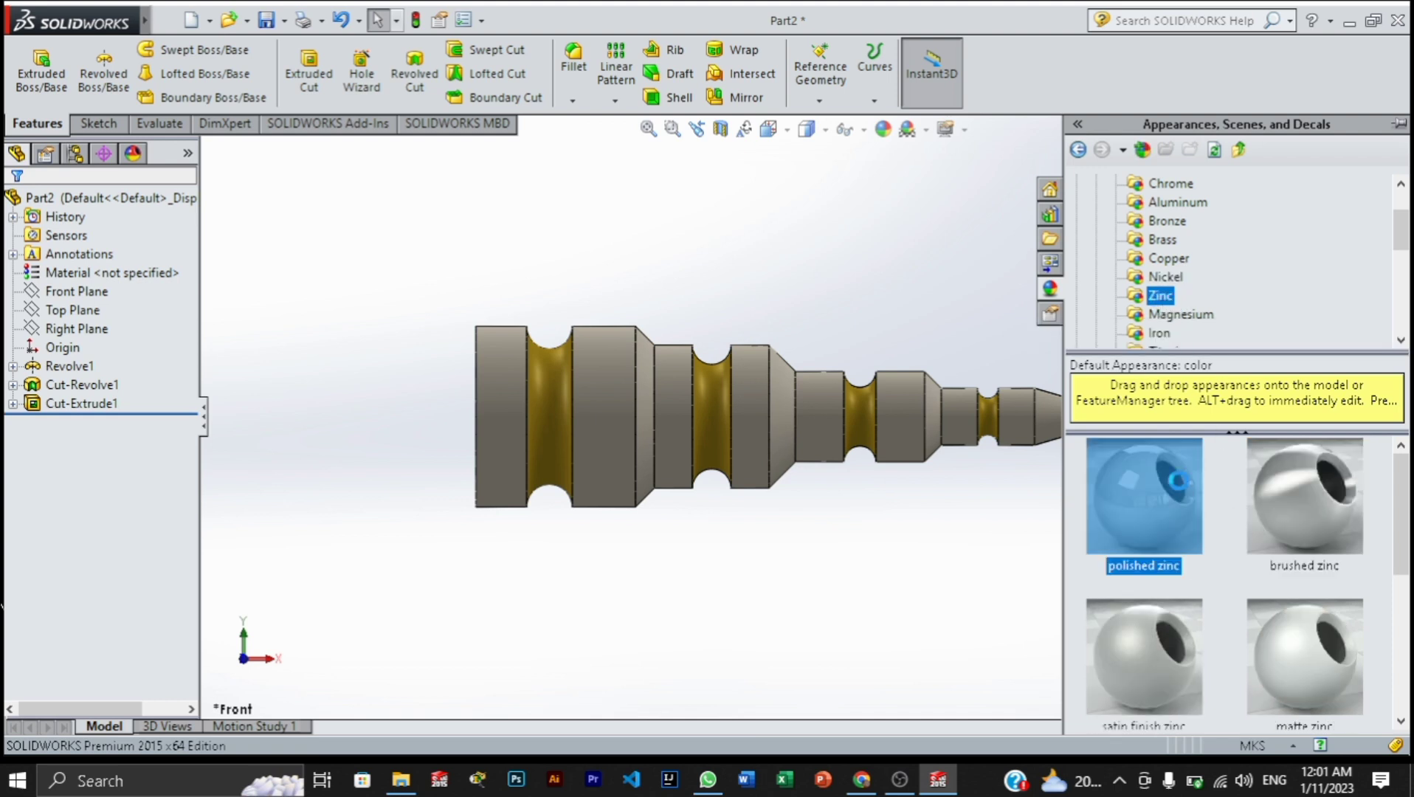
left_click_drag(1178, 477, 656, 361)
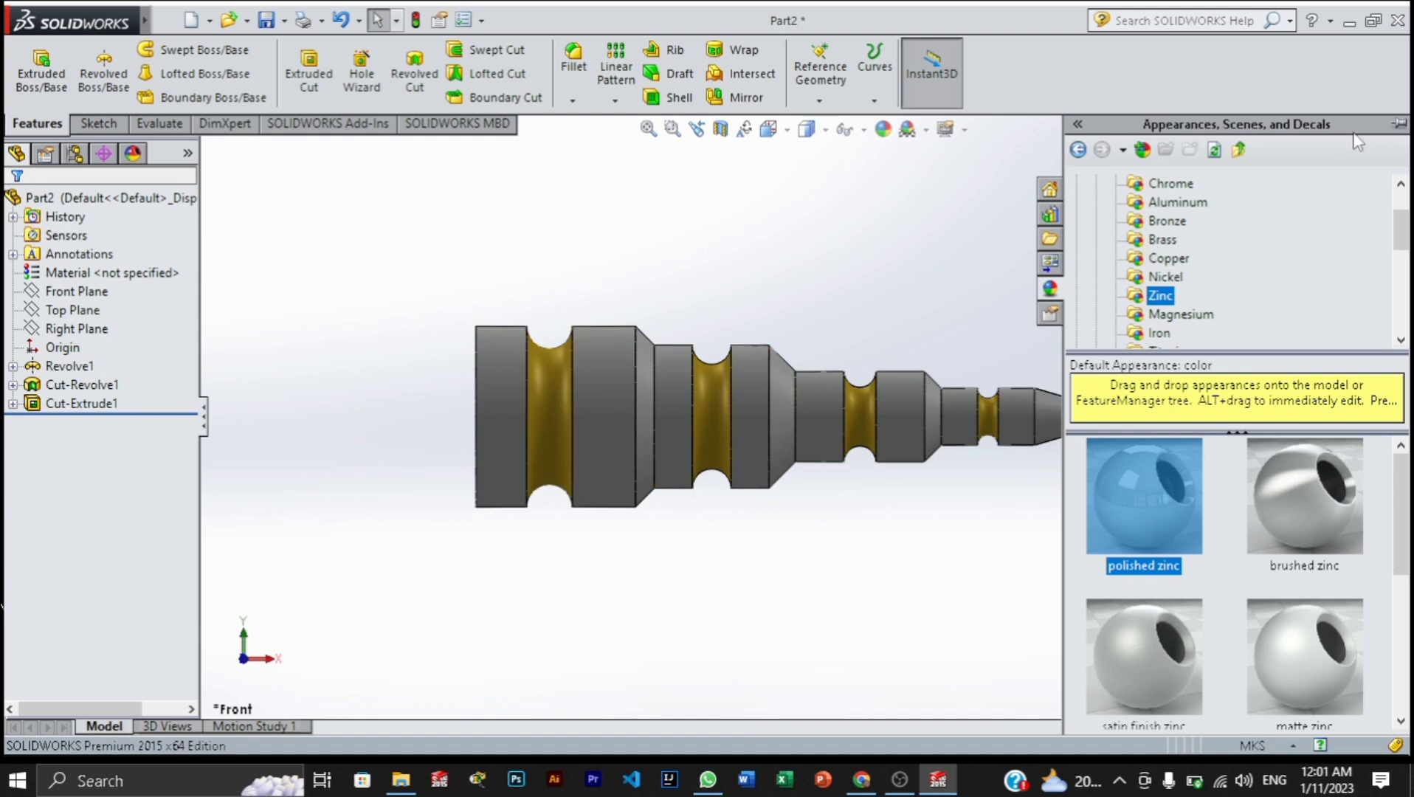
- Rotate the model to examine the blind hole in the flat end, the grooves and the pointed tip
right_click(849, 221)
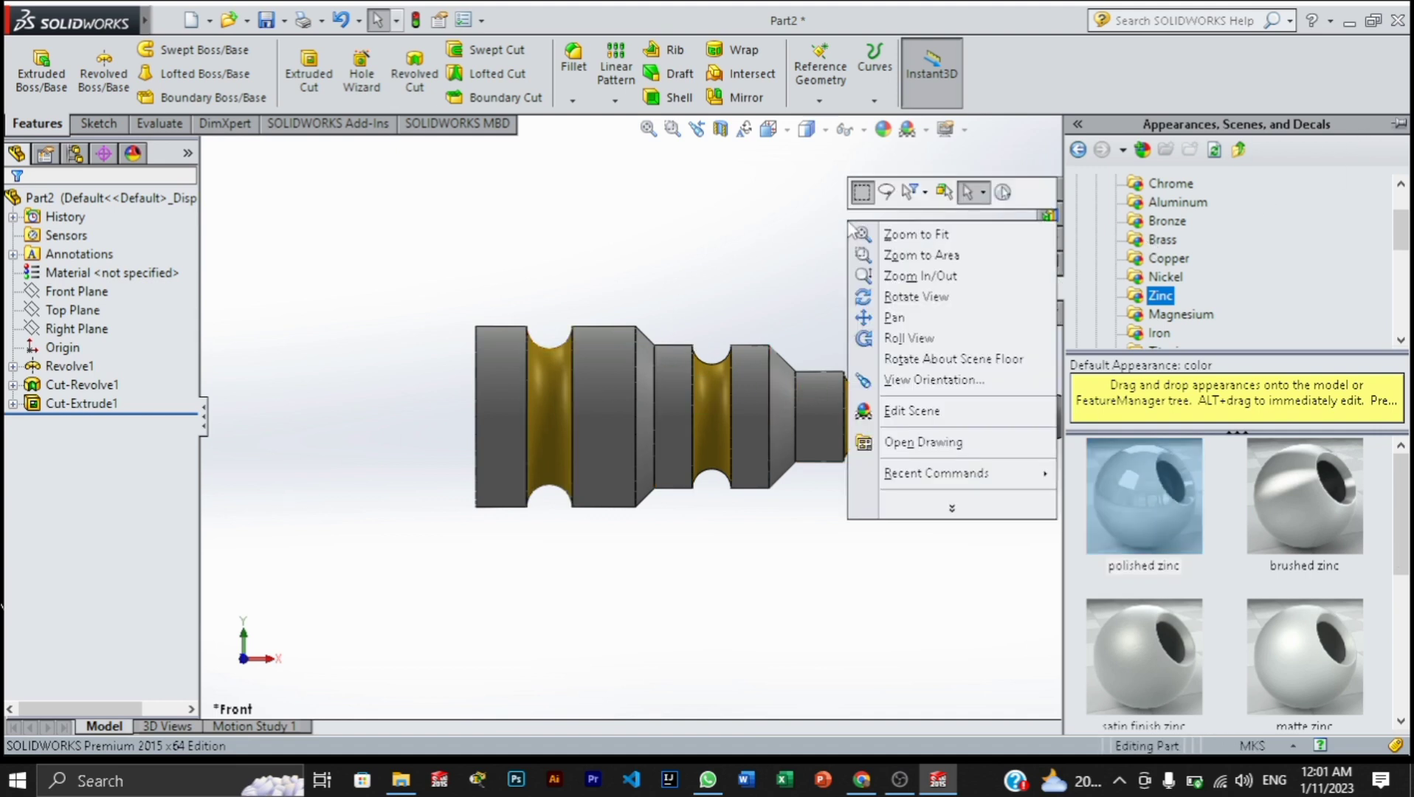
left_click(903, 293)
left_click_drag(903, 293, 509, 325)
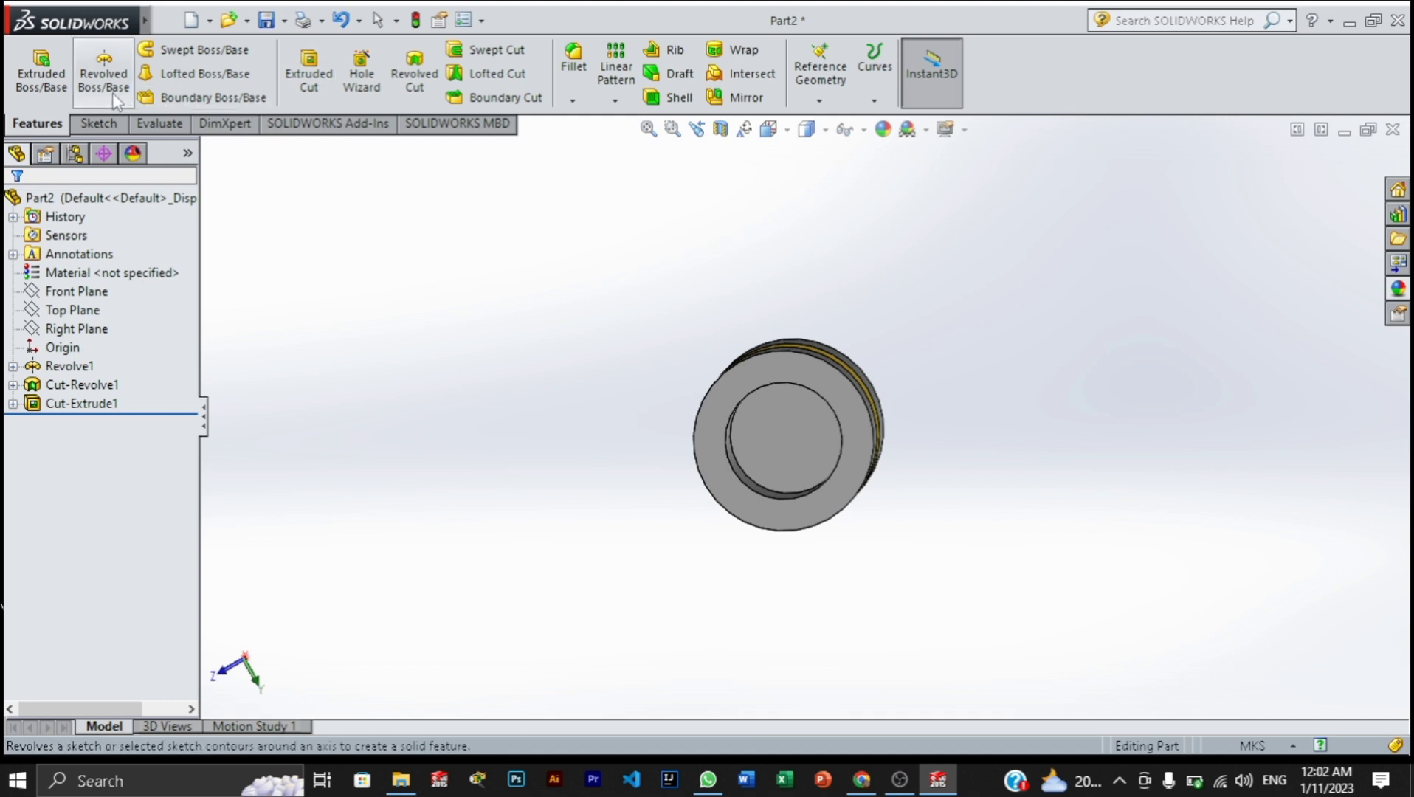
left_click_drag(780, 373, 796, 290)
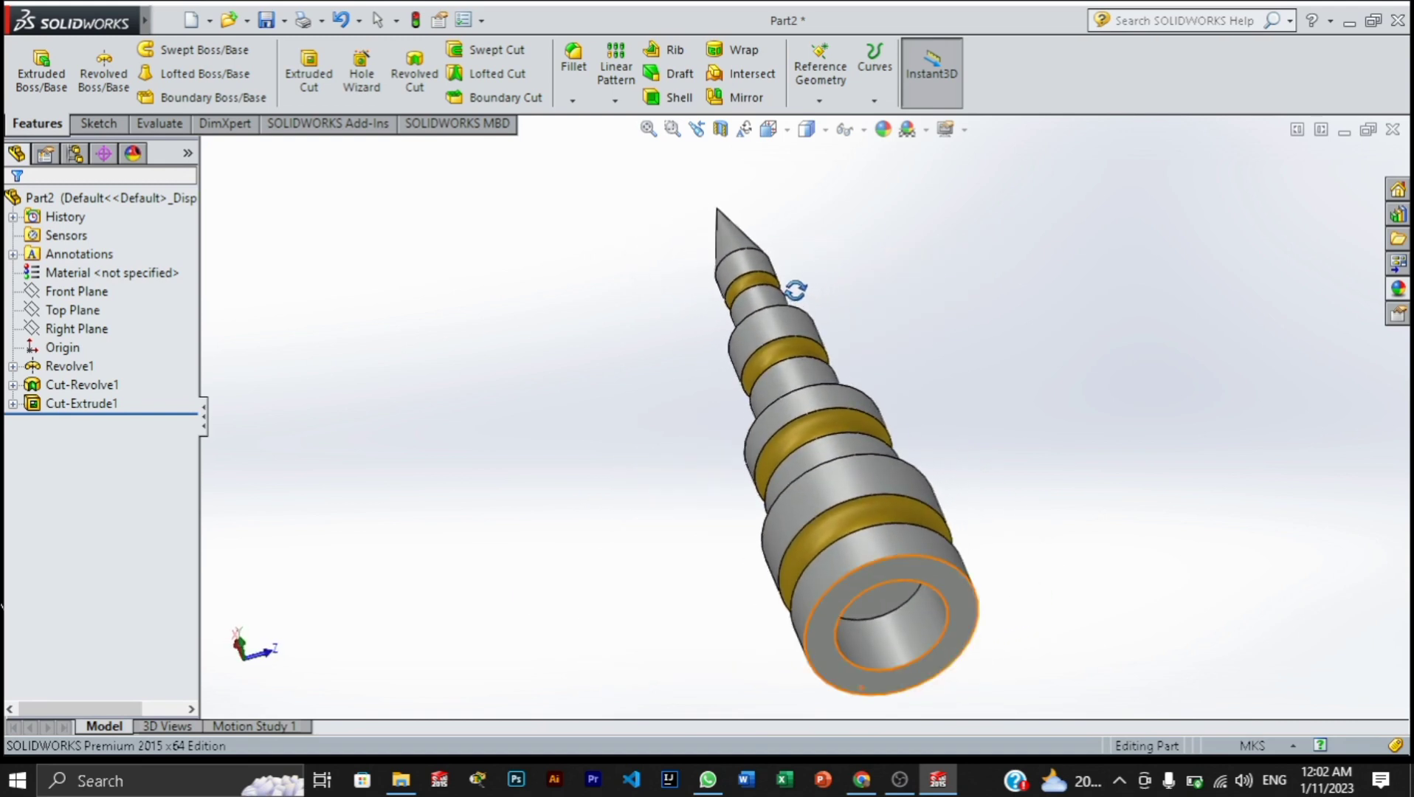